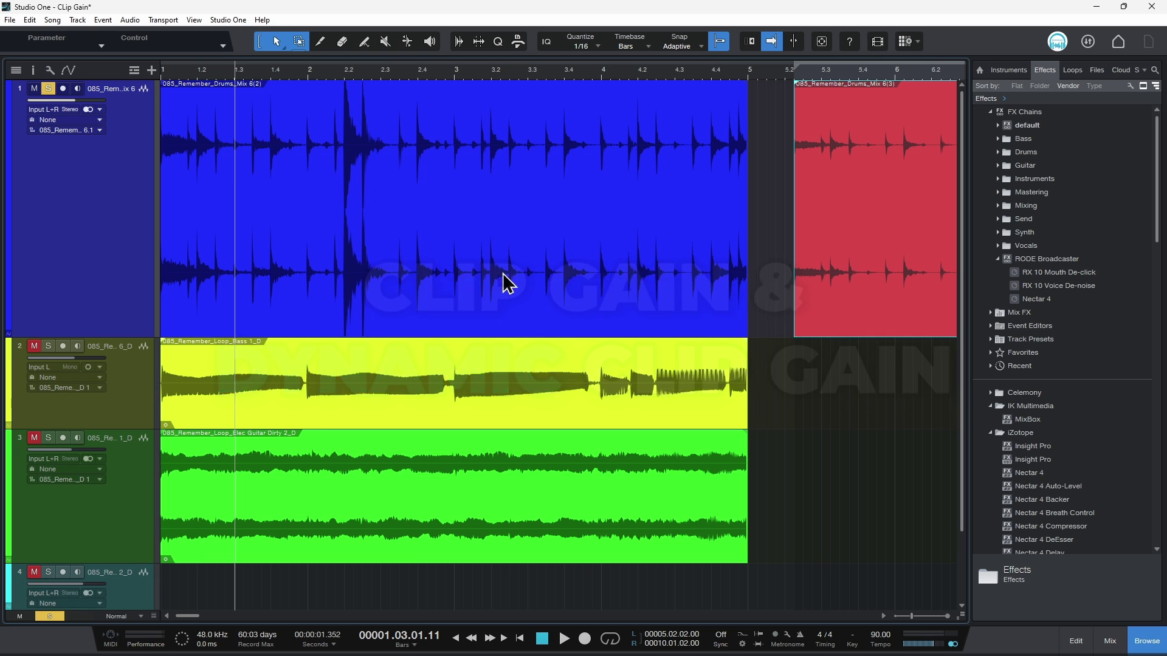
- Experiment with the drums clip gain: +9.5 dB, a +7.0 dB range, a +1.7 dB ramp
drag(454, 82, 445, 26)
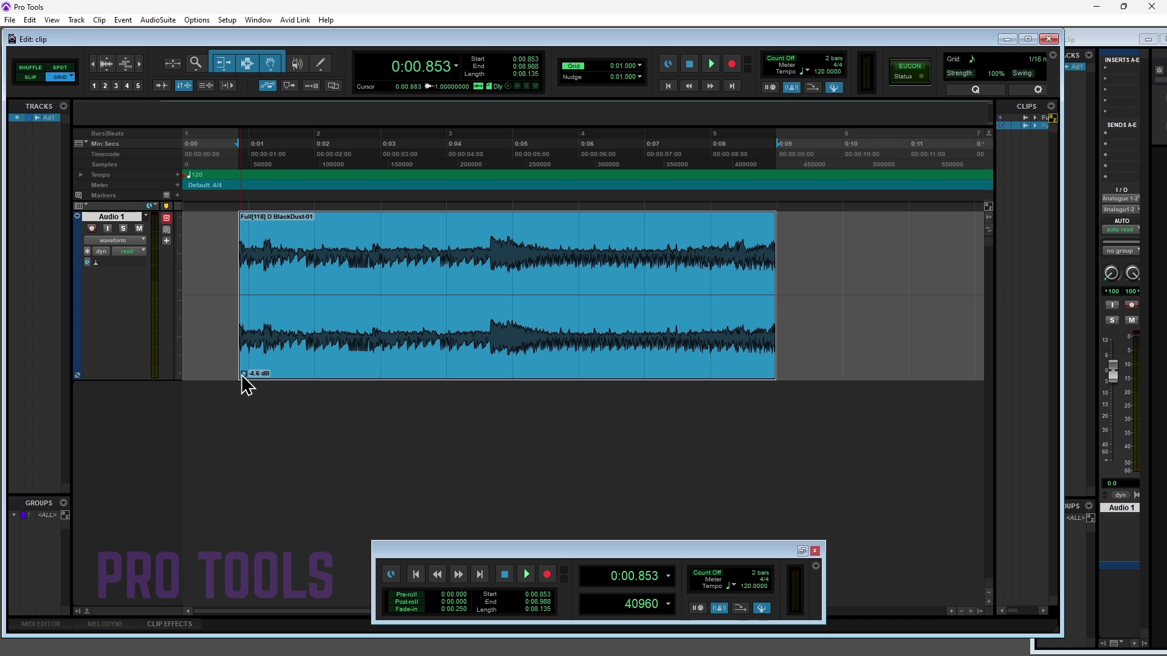
mouse_move(242, 383)
mouse_down()
mouse_move(253, 375)
mouse_move(222, 385)
mouse_up()
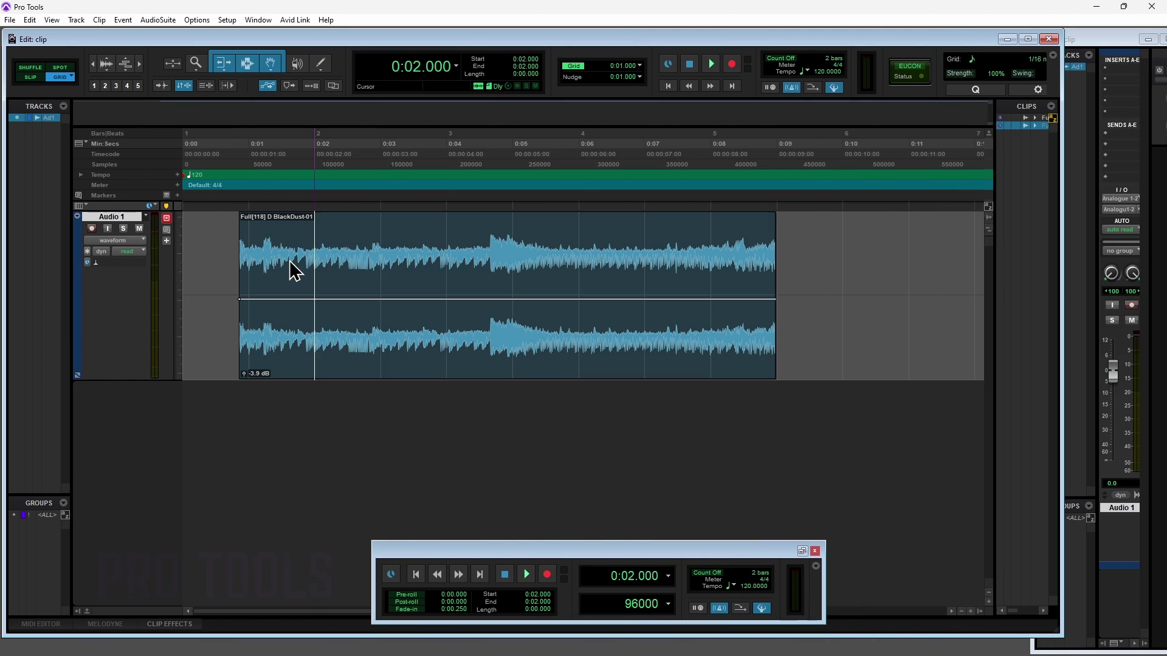
drag(313, 267, 429, 305)
click(530, 305)
drag(613, 300, 626, 289)
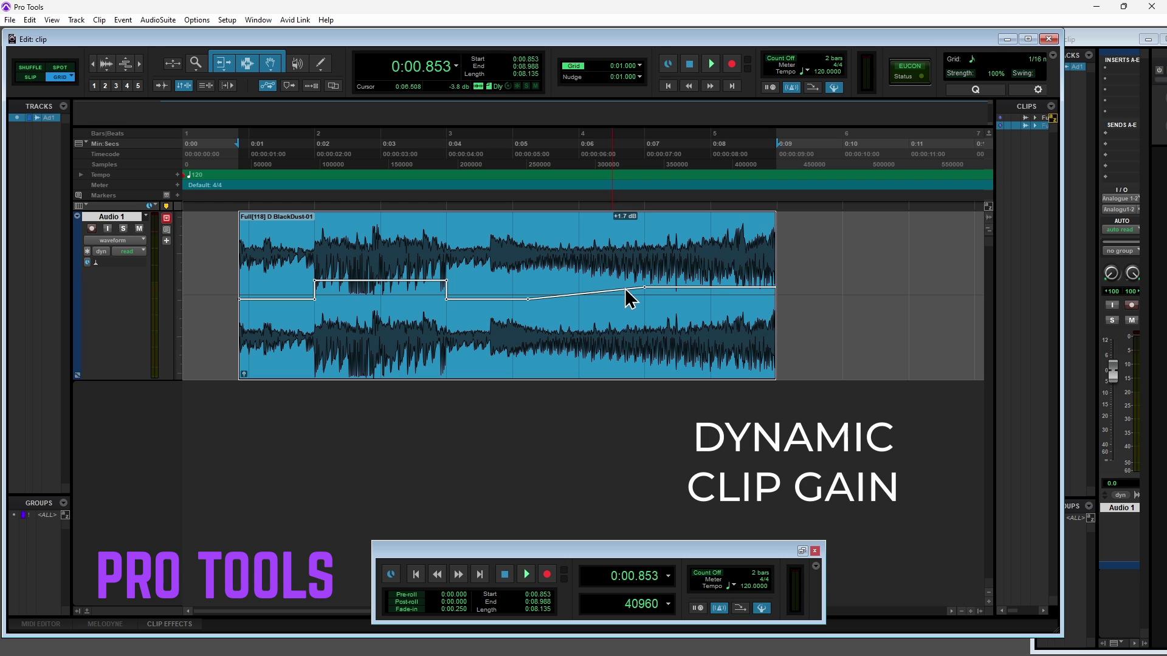
drag(718, 294, 719, 307)
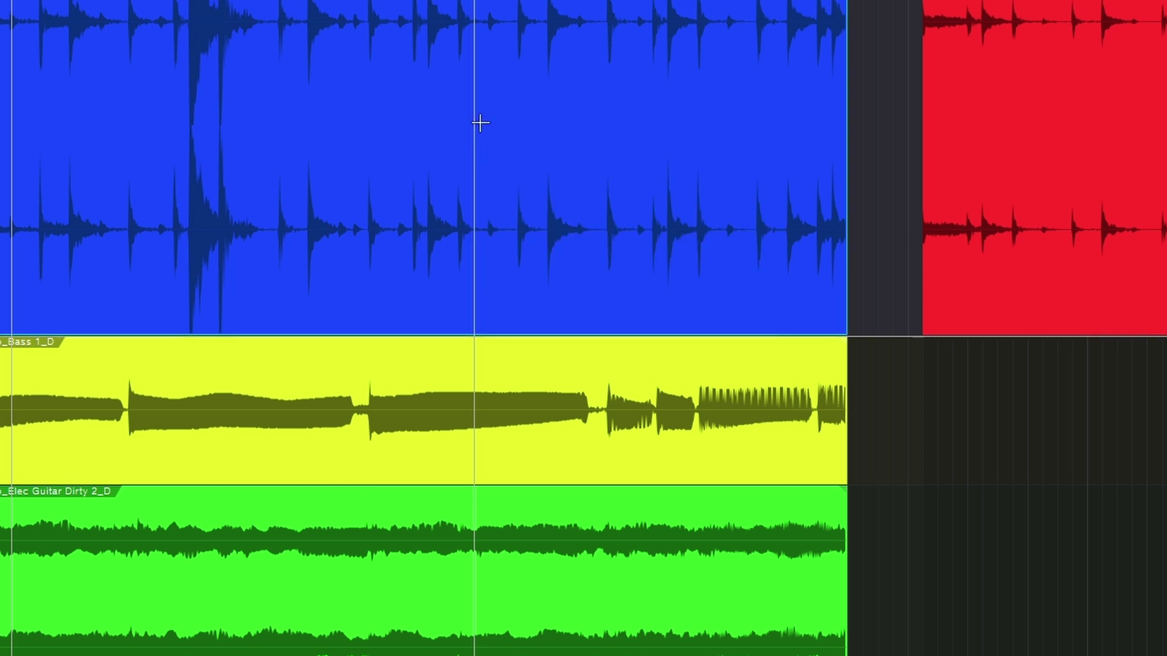
- Check the drums clip options, turn down the blue clip's gain, then reset it
right_click(480, 123)
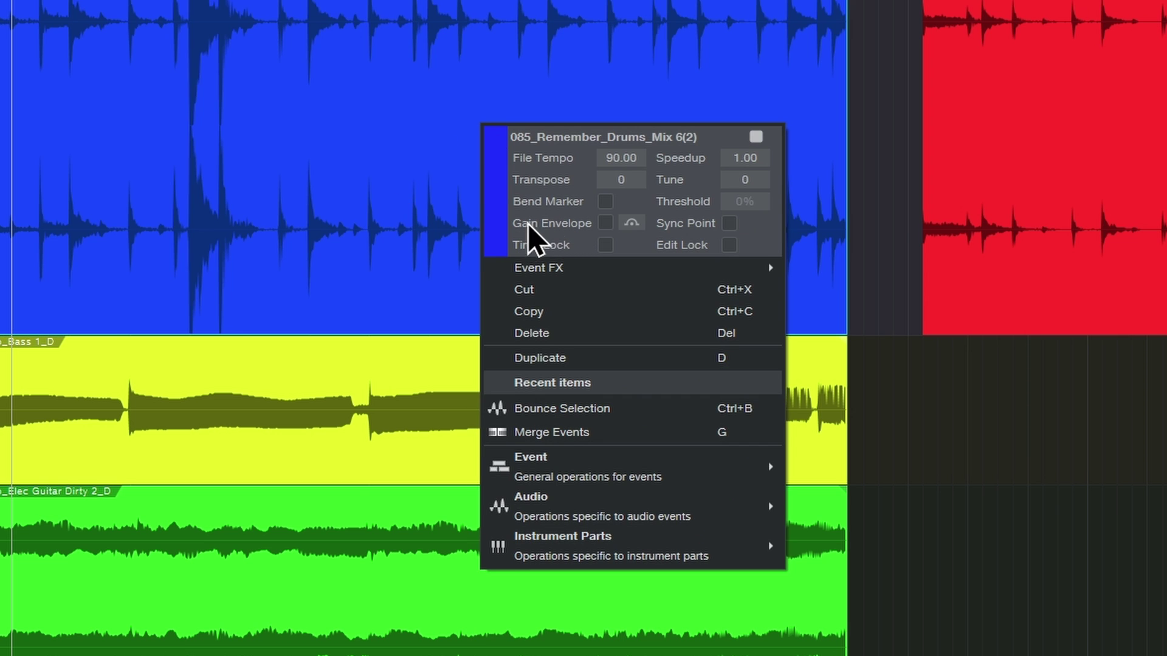
click(374, 146)
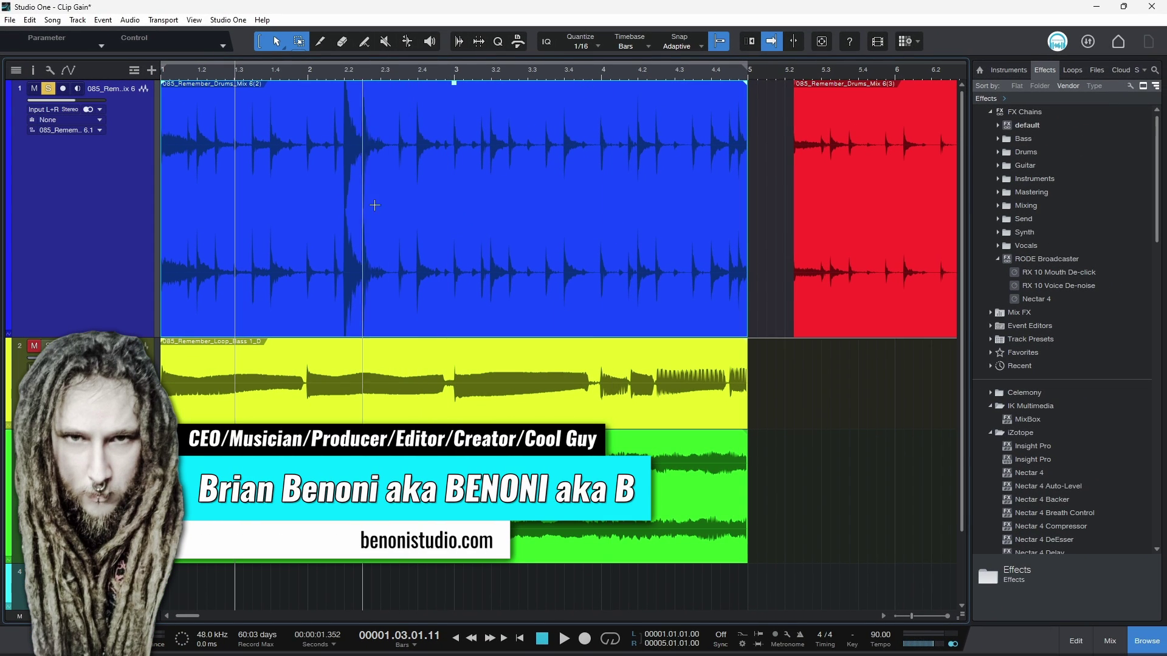
drag(455, 88, 463, 161)
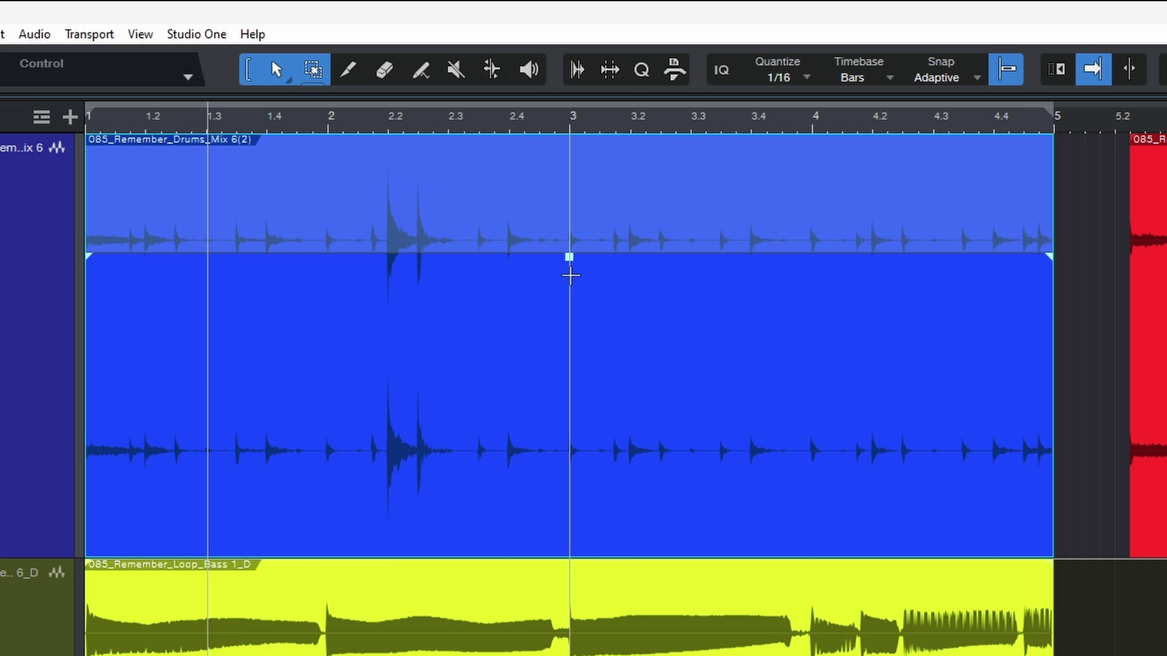
double_click(568, 261)
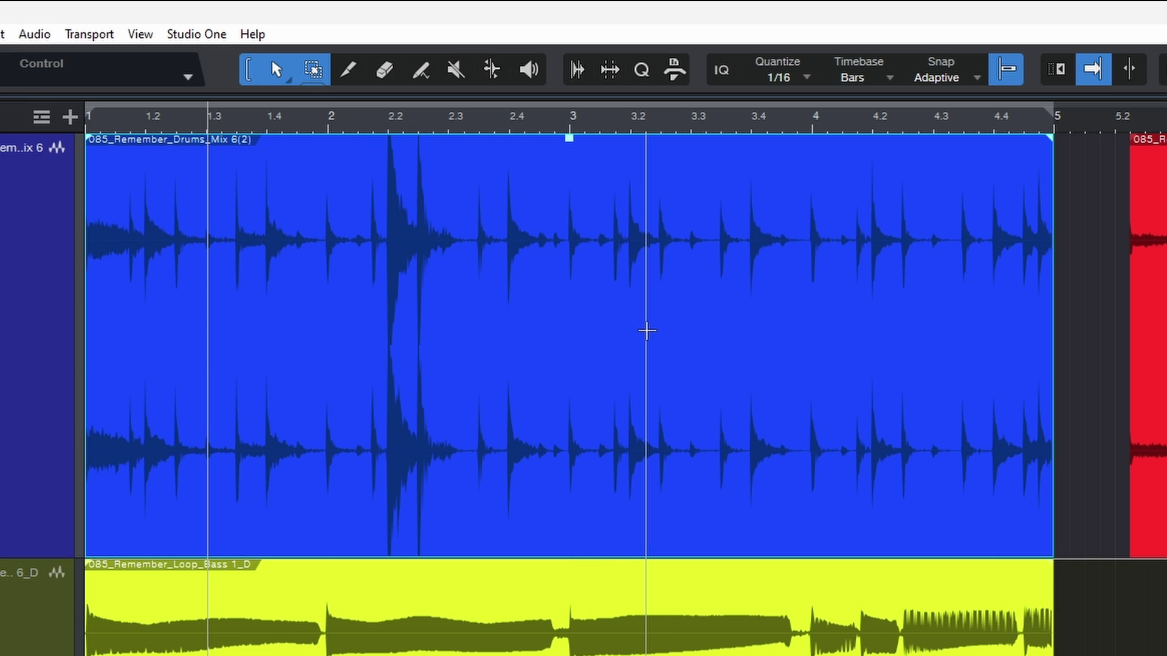
- Move the red drums clip so it starts at bar 5 and play the join
scroll(611, 331, right, 6)
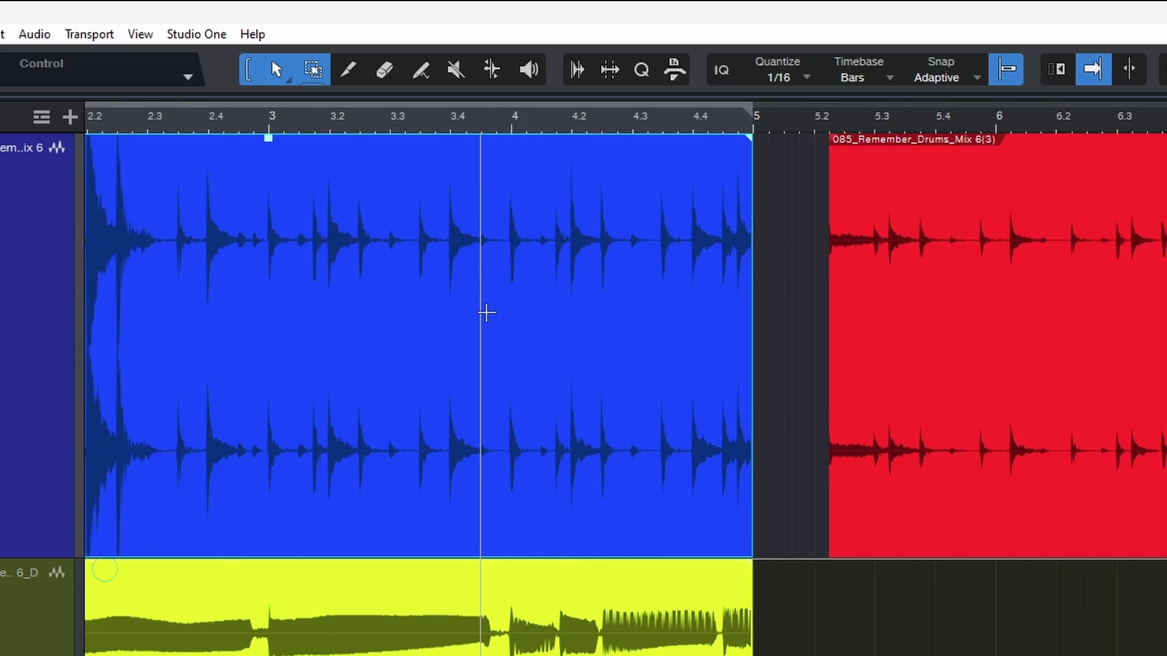
drag(888, 465, 833, 464)
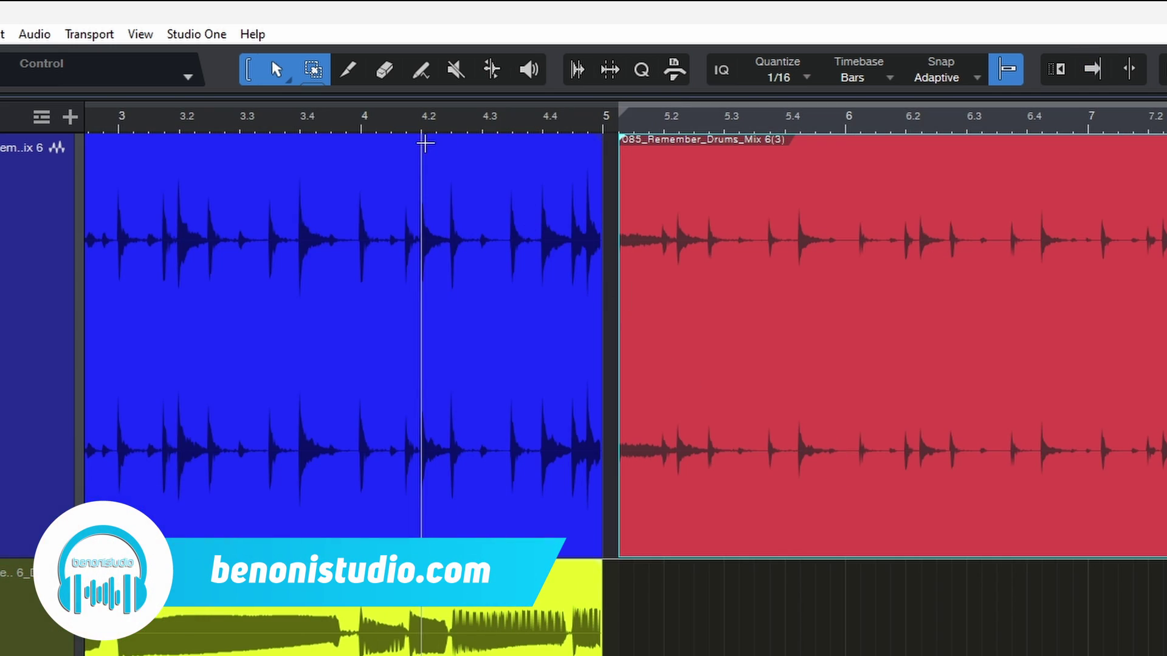
drag(756, 508, 737, 519)
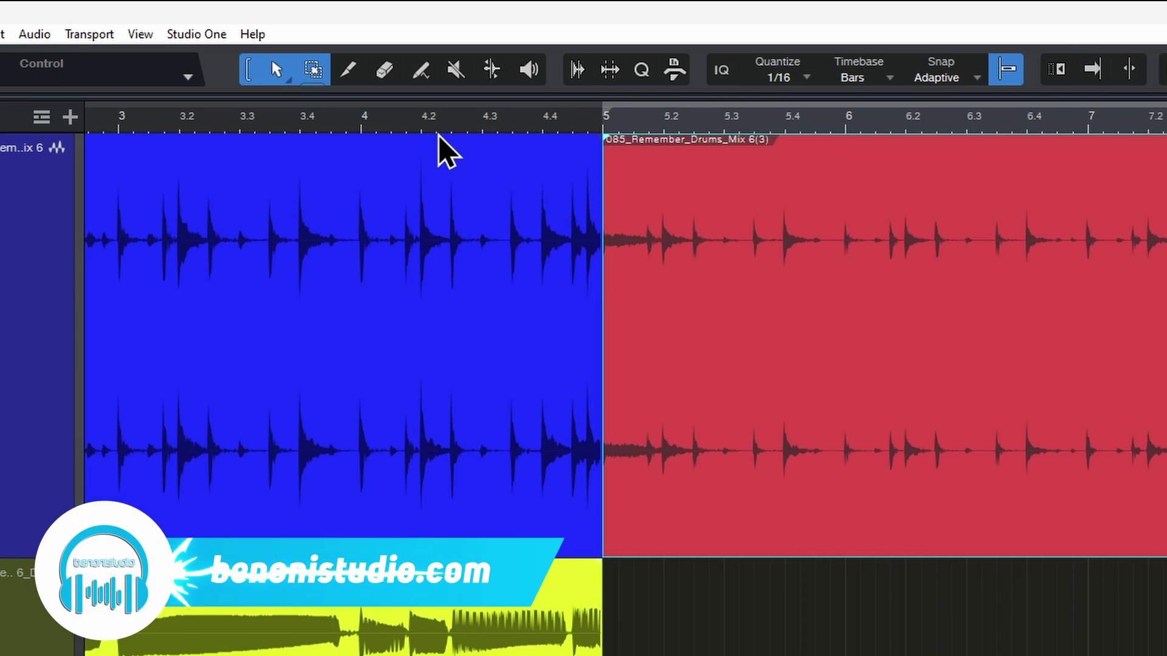
key(space)
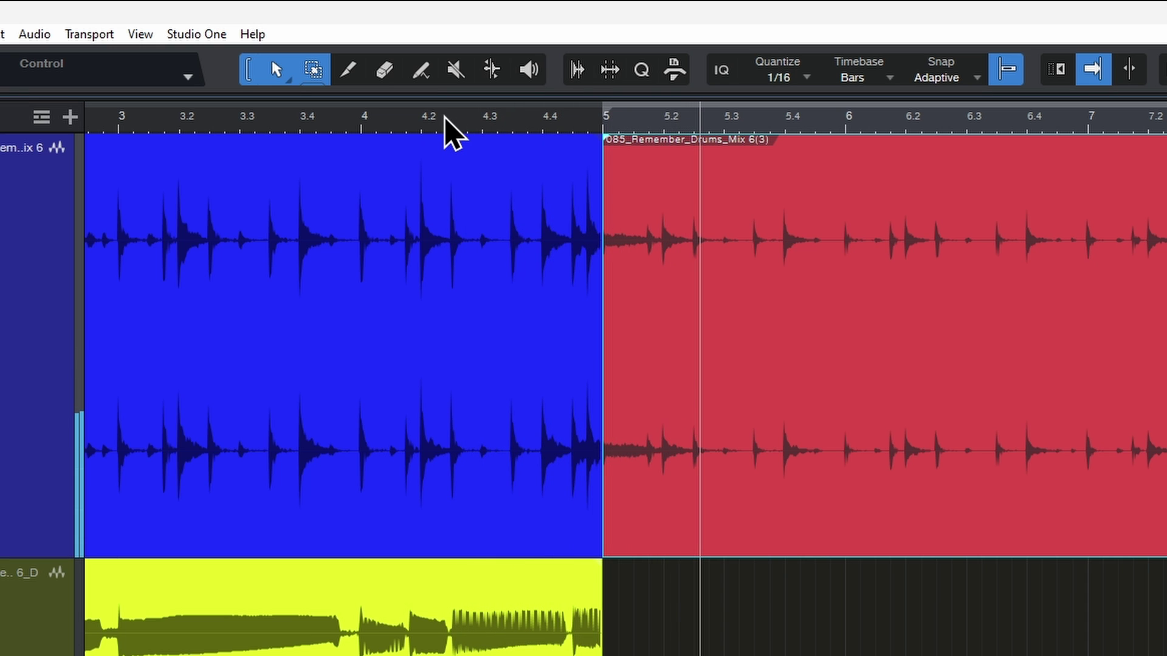
- Raise the red clip's gain by 5.5 dB and audition it from around bar 4.2
scroll(902, 260, right, 4)
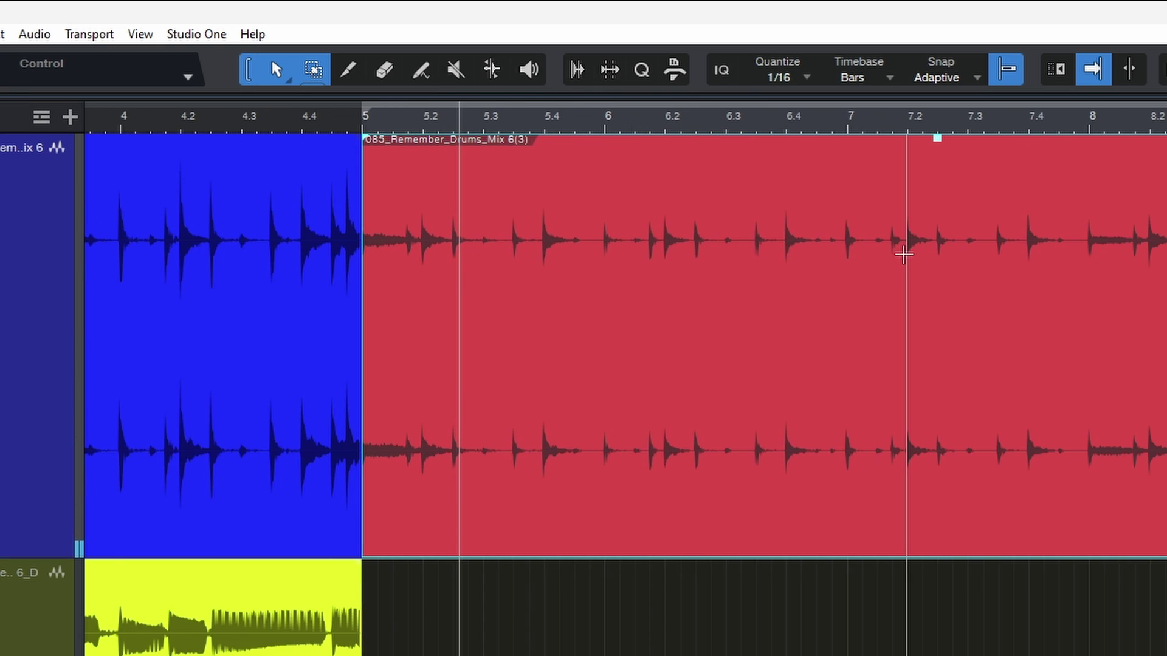
click(187, 104)
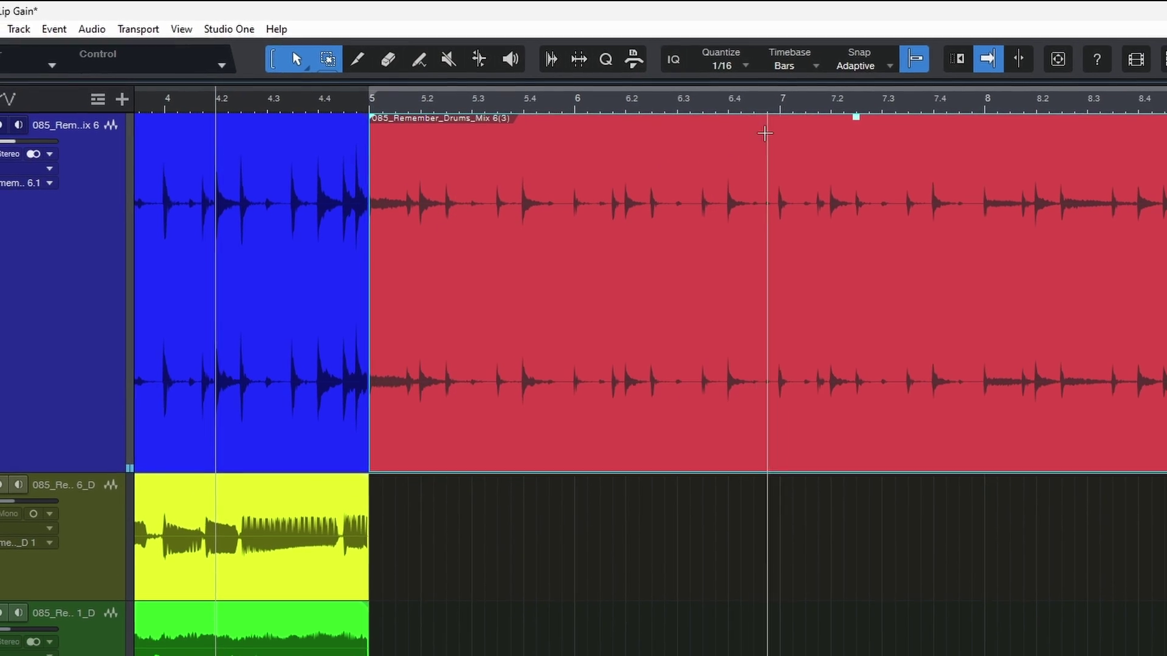
drag(842, 120, 888, 57)
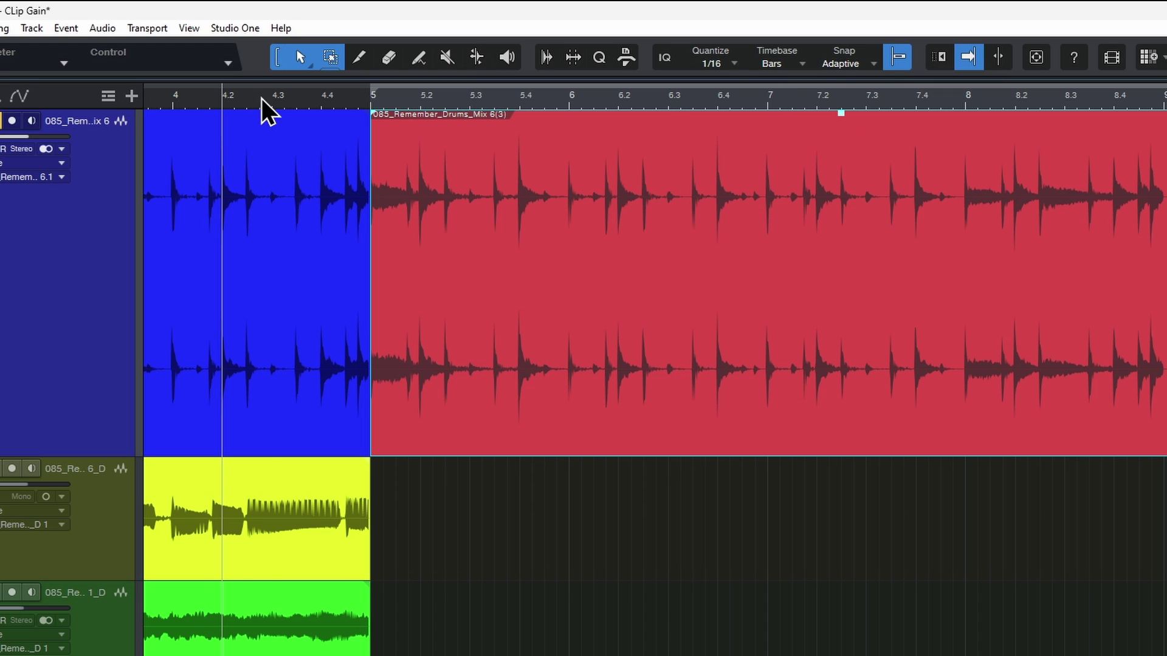
click(273, 145)
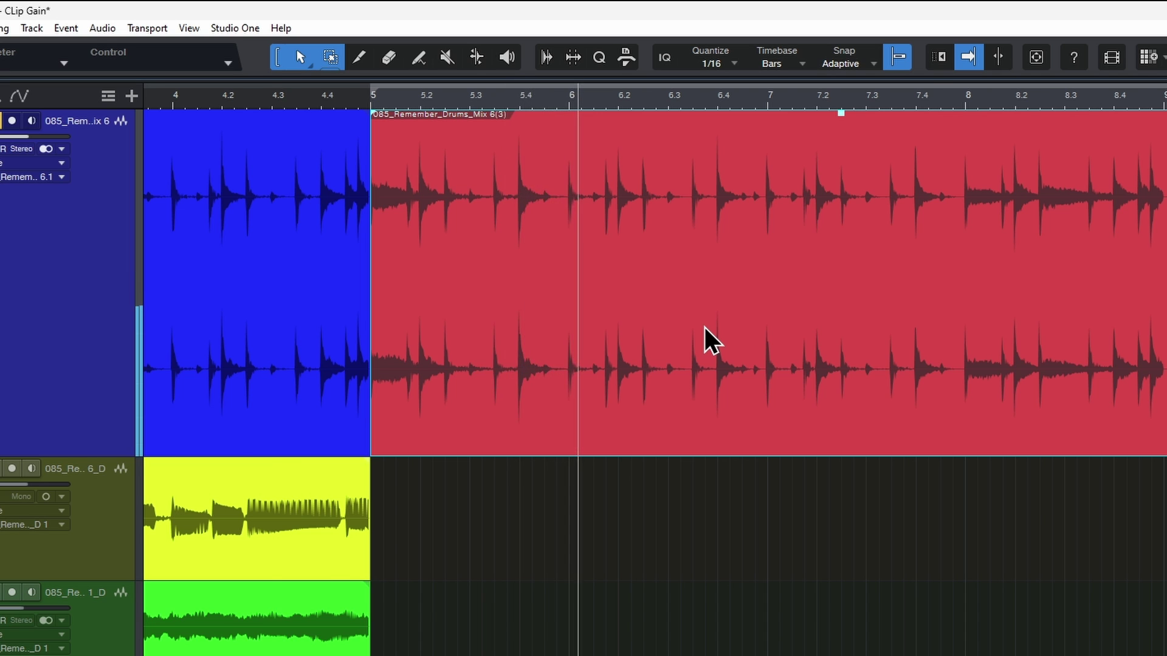
key(Home)
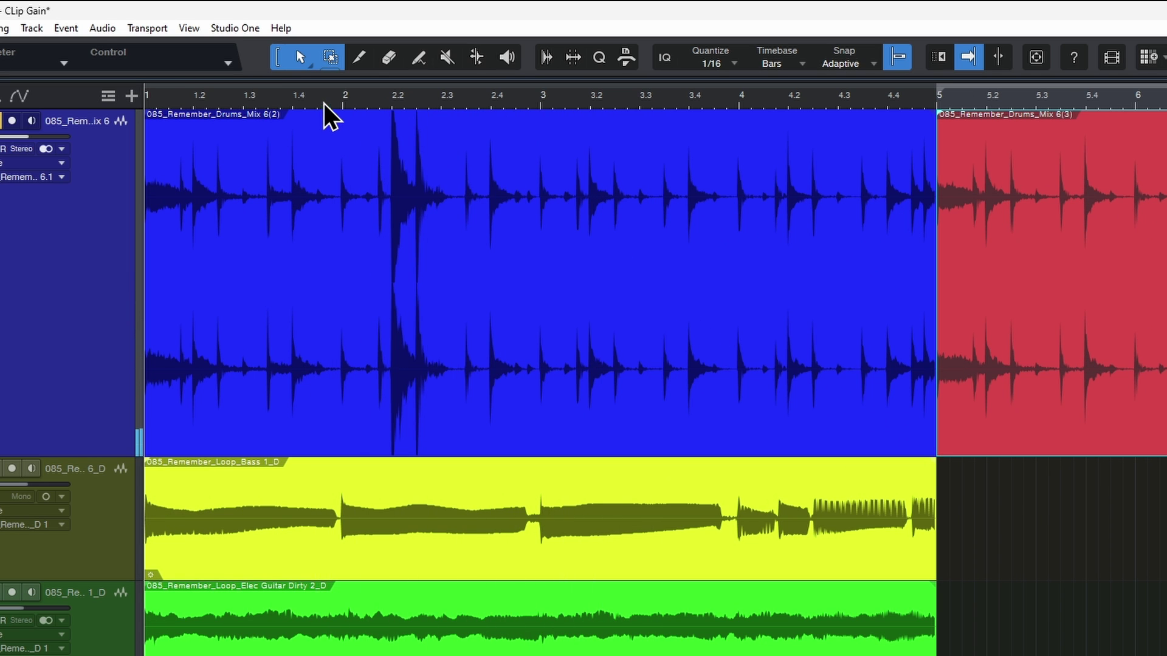
- Zoom around bars 1–5, mark a short range near bar 1.4 and play it
drag(324, 104, 339, 138)
drag(565, 112, 586, 78)
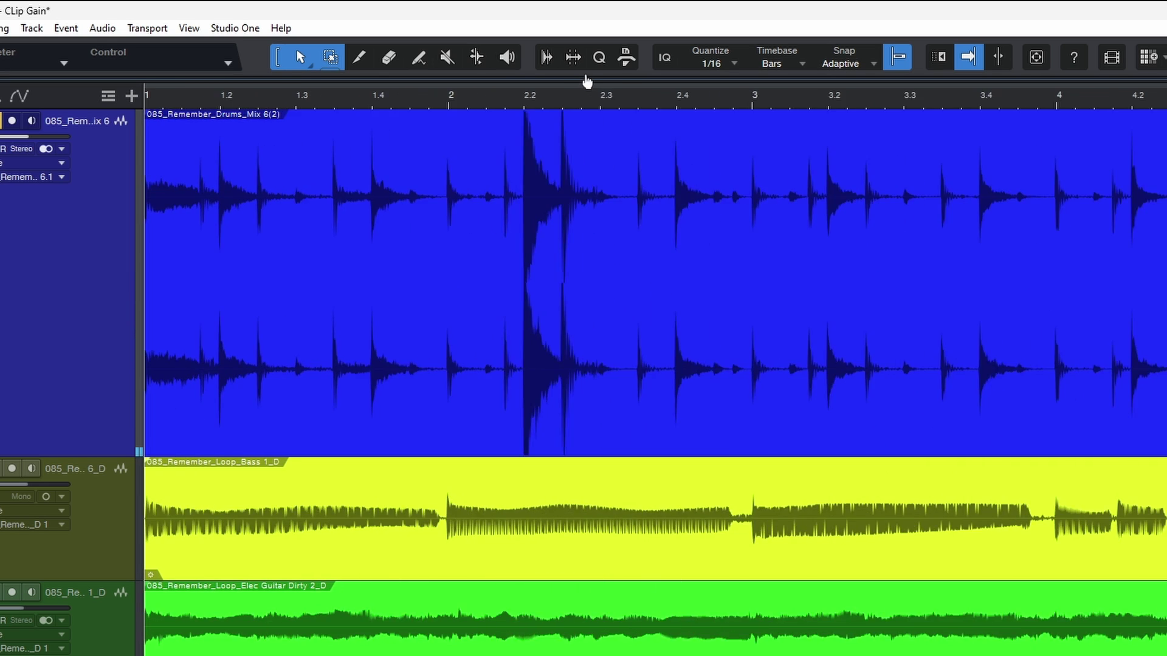
drag(344, 115, 326, 139)
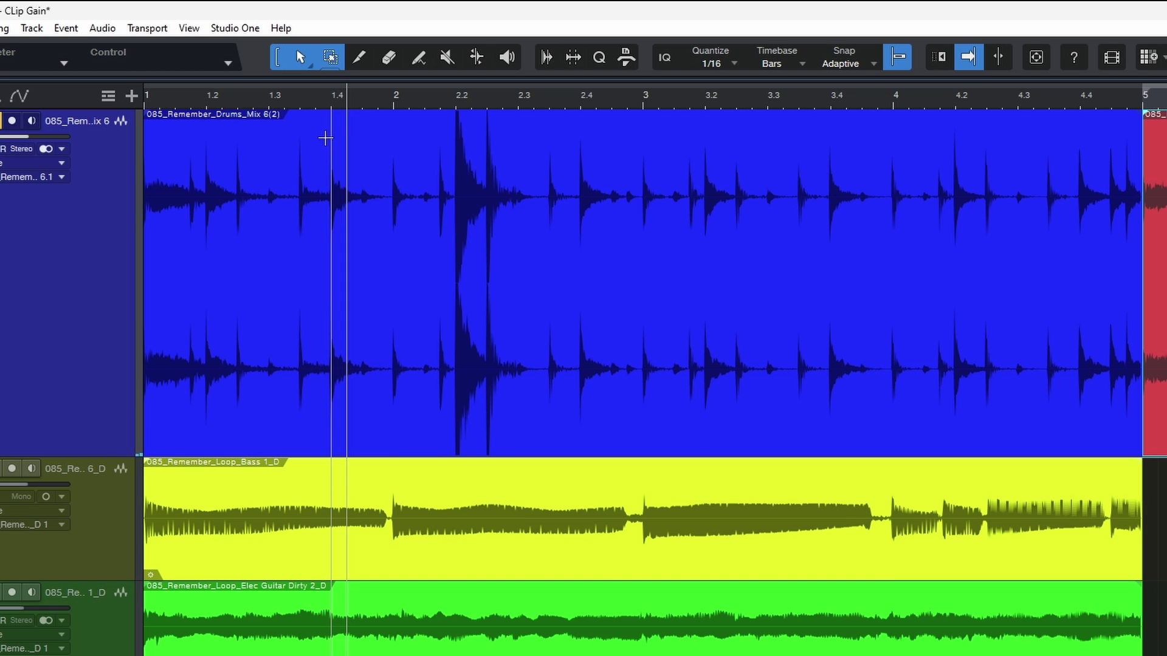
key(space)
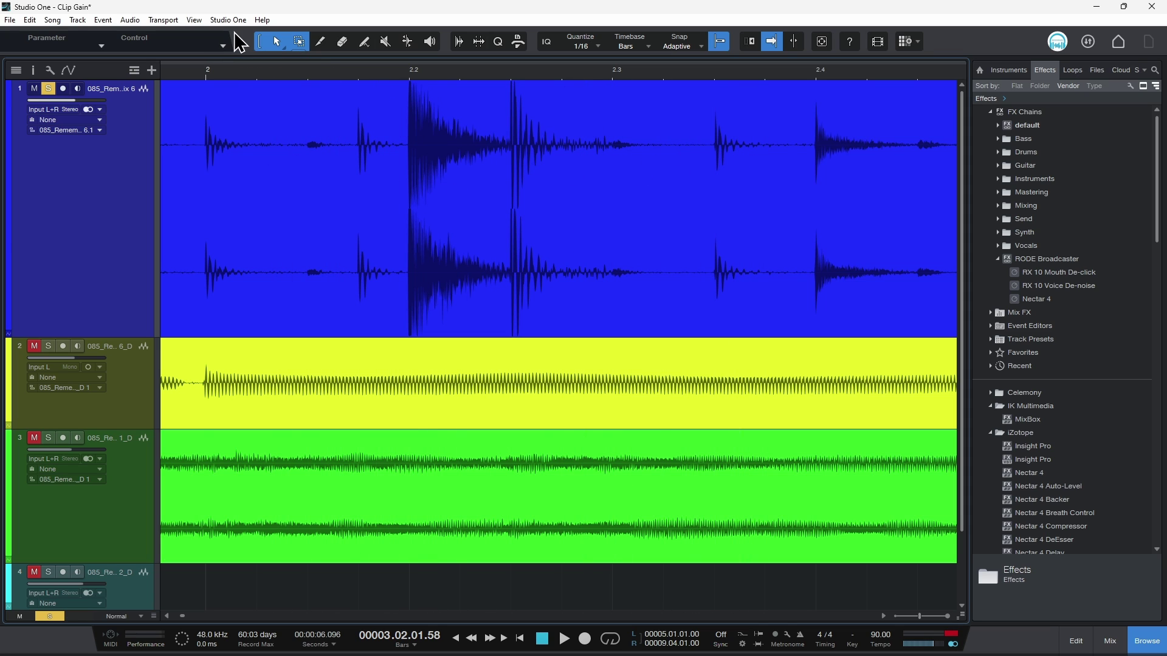
- Split the drums clip at 2.2 and 2.3.3, then undo a gain change on the middle section
click(406, 109)
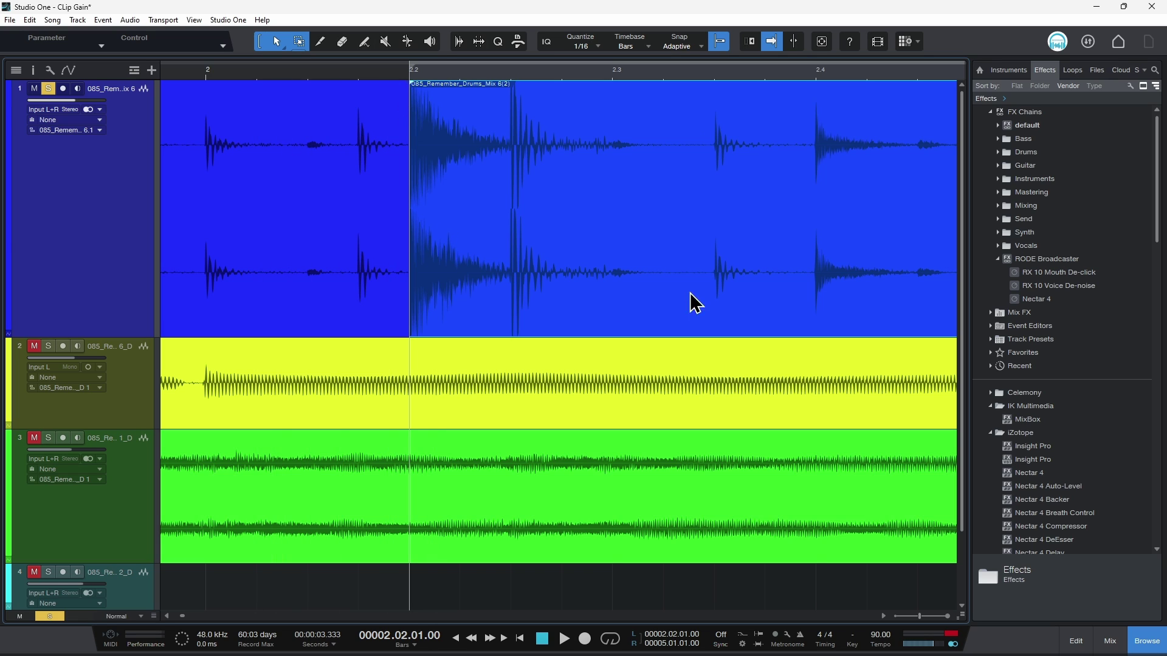
click(705, 125)
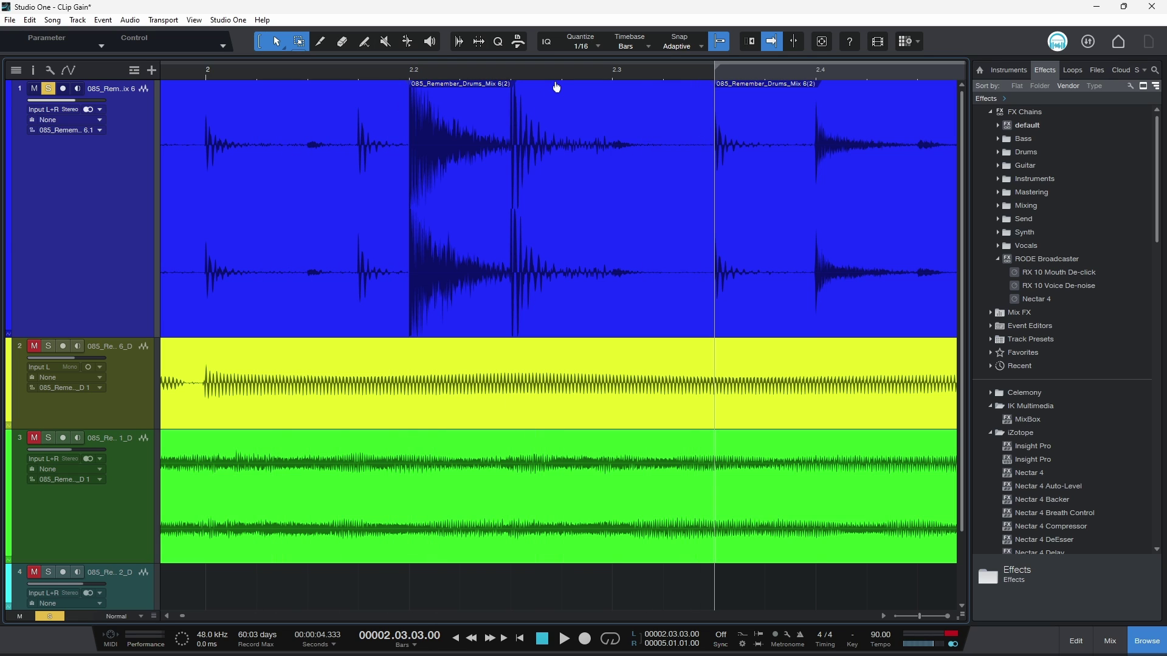
drag(556, 87, 546, 183)
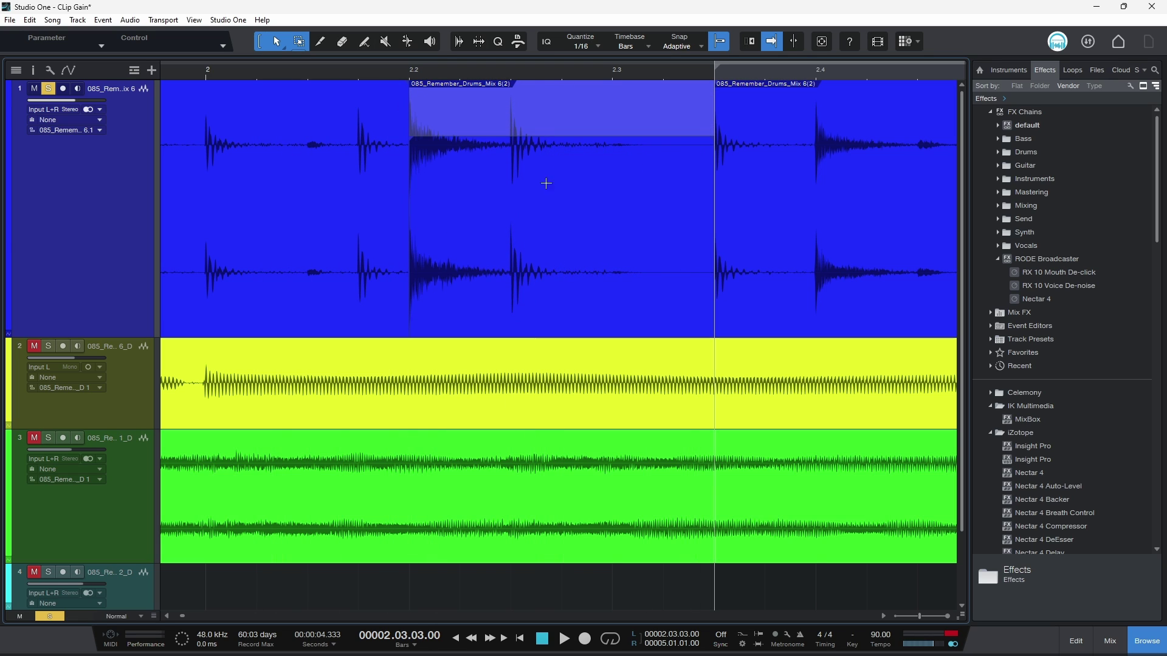
click(556, 293)
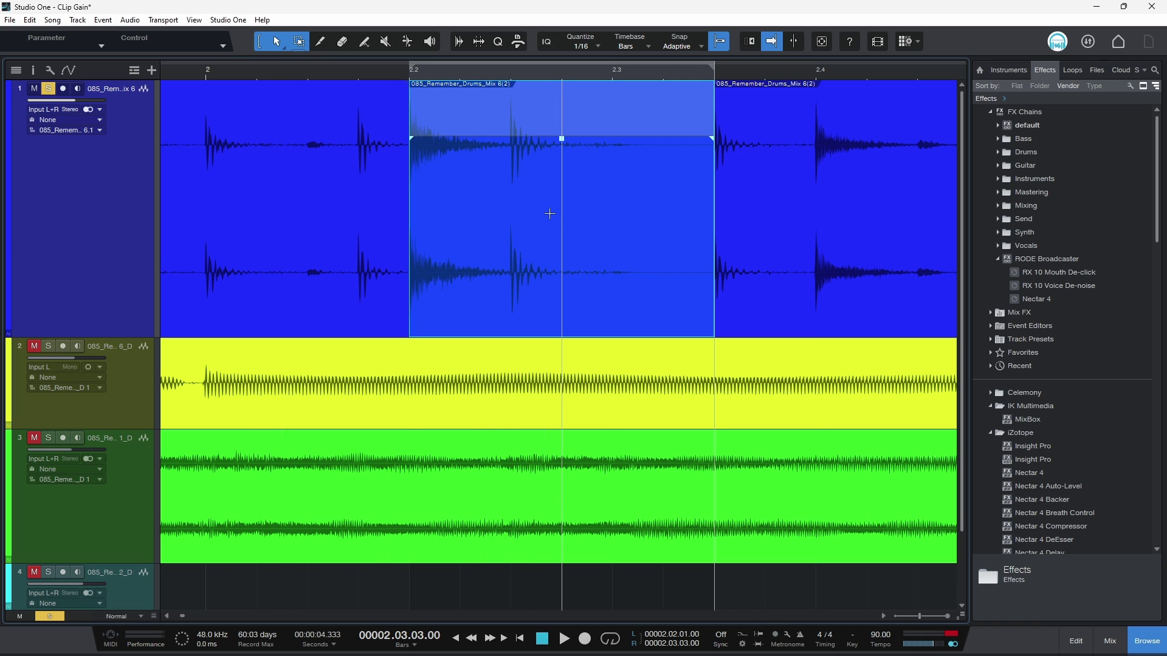
key(ctrl+z)
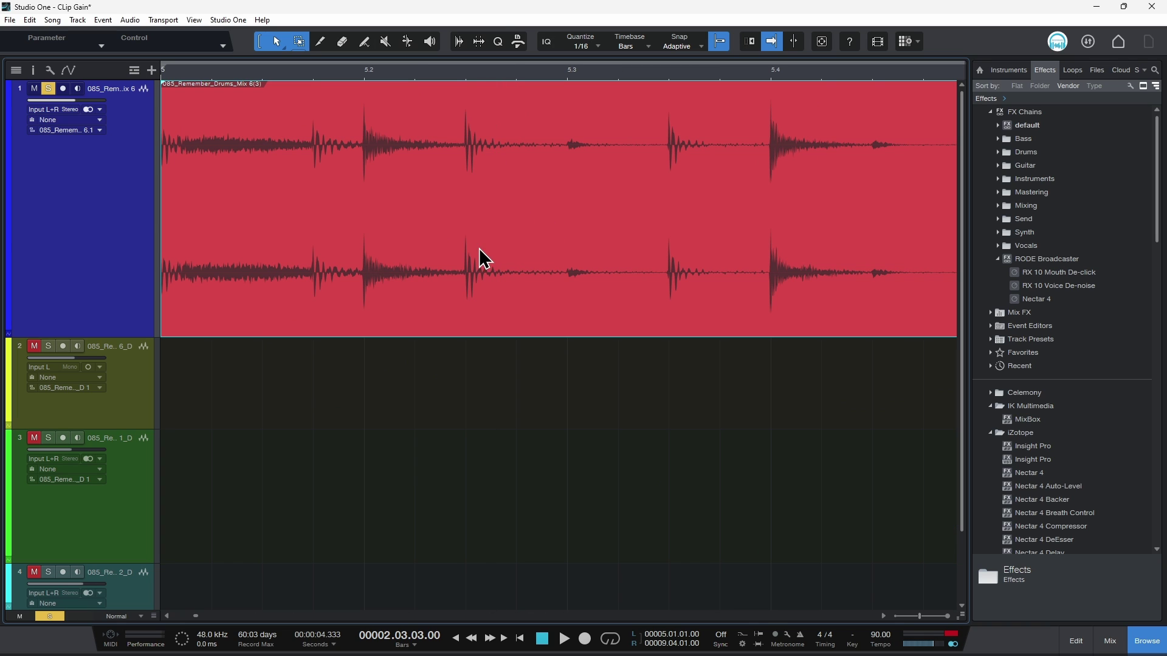
- Split the drums clip again at 2.2 and 2.3.3 and select the middle section
key(w)
key(w)
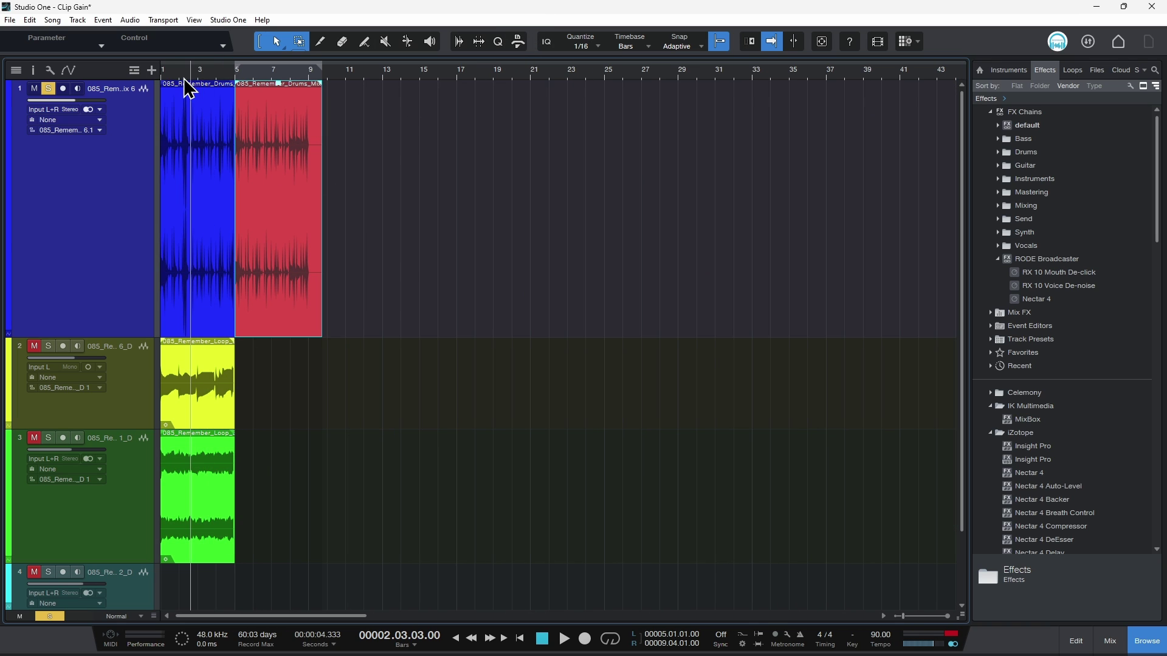
scroll(203, 130, up, 5)
scroll(204, 130, up, 3)
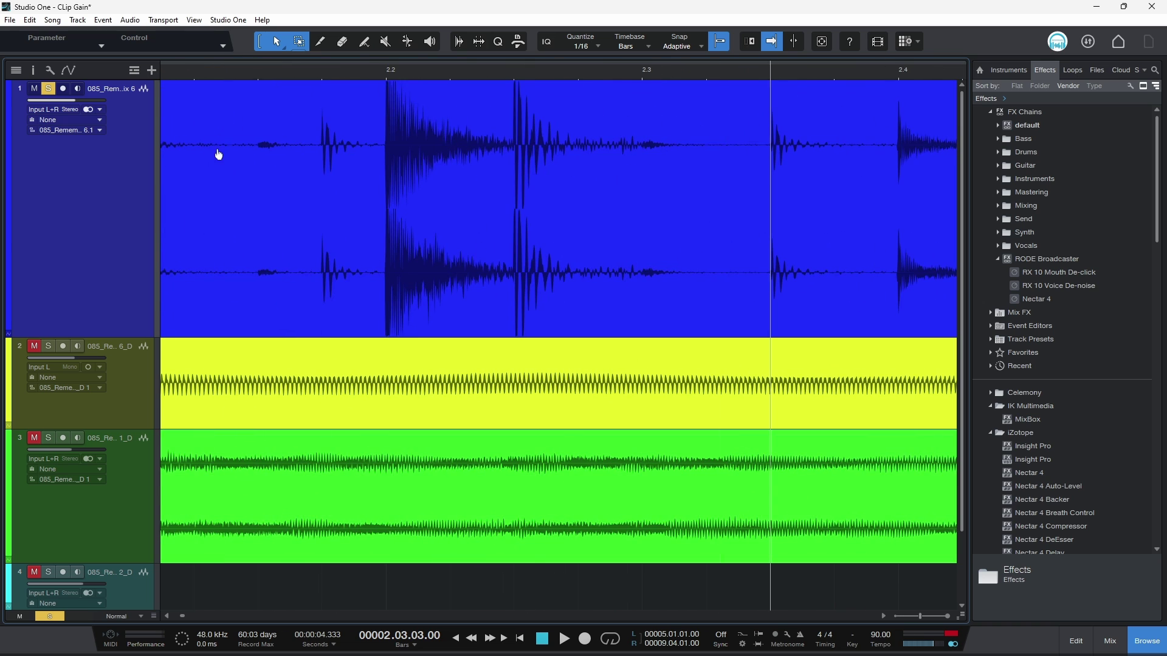
alt+click(380, 115)
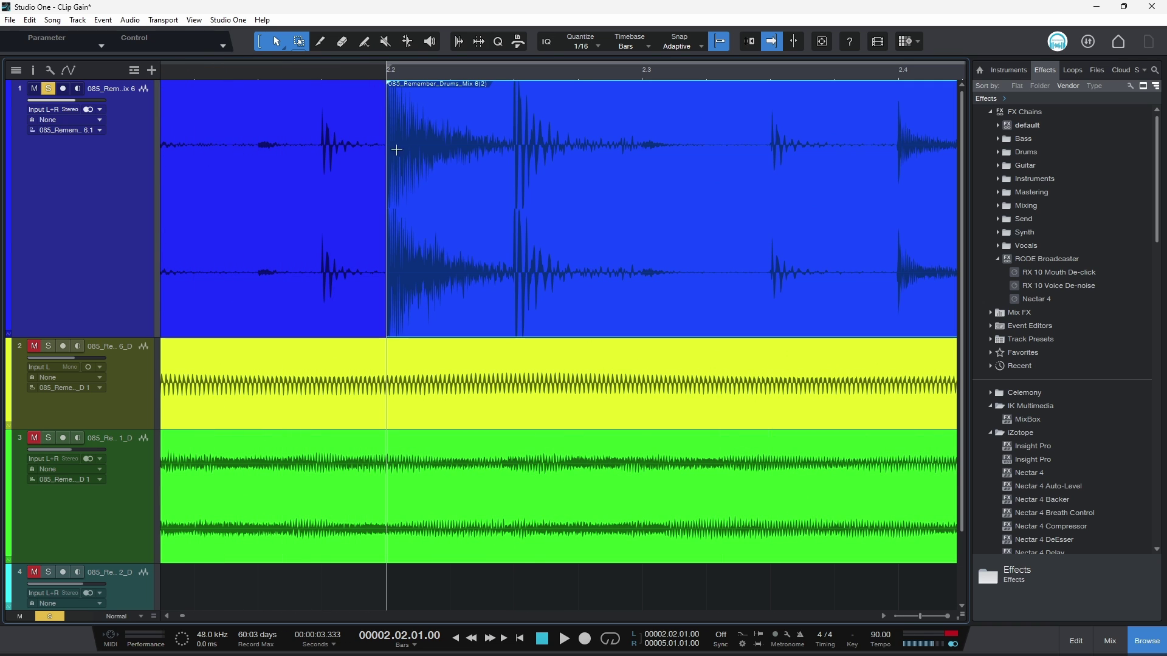
alt+click(766, 101)
click(595, 219)
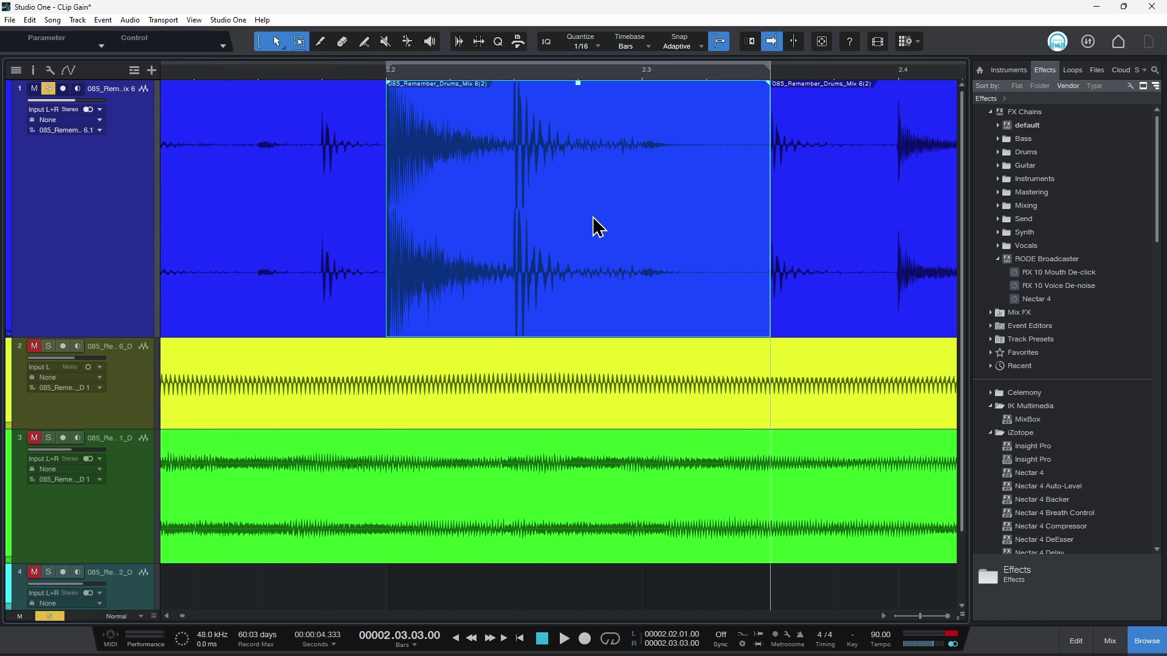
right_click(594, 220)
- Slide the middle drum section to position 2.02.03.00
scroll(604, 243, down, 4)
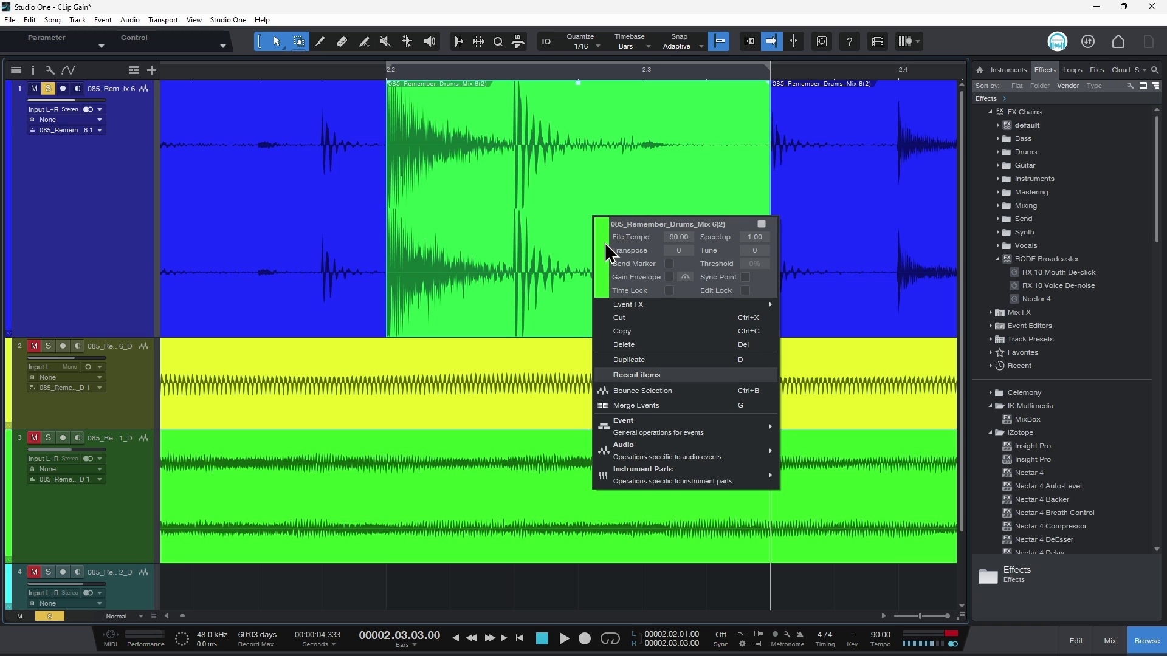
click(558, 272)
drag(657, 200, 301, 329)
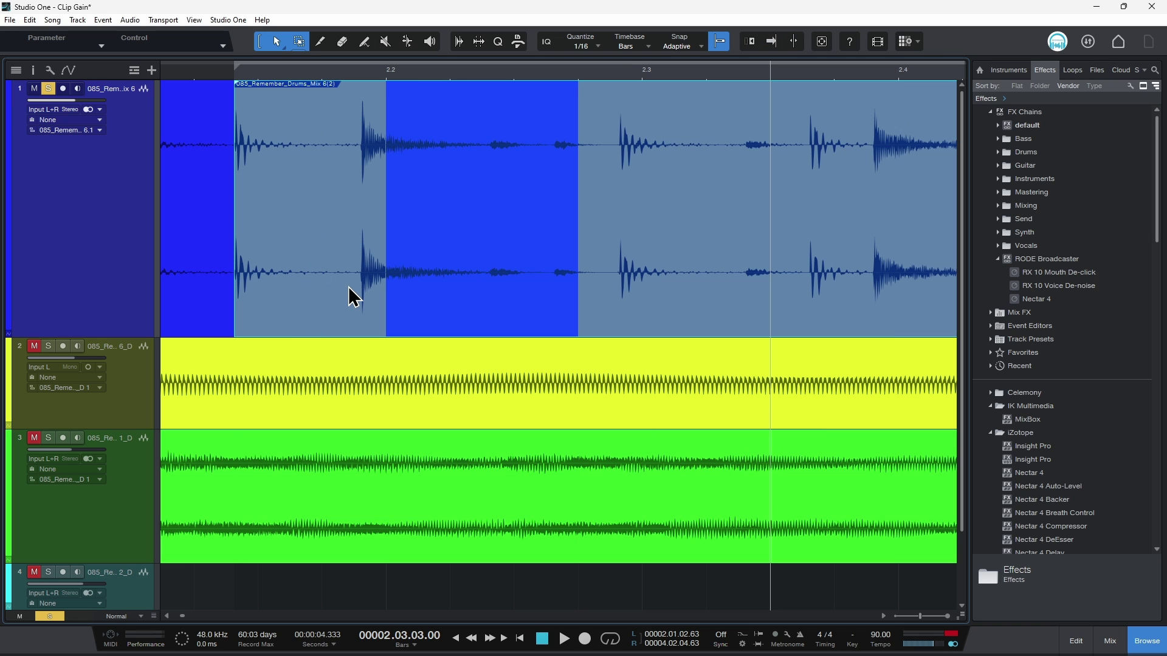
key(ctrl+z)
drag(659, 293, 495, 249)
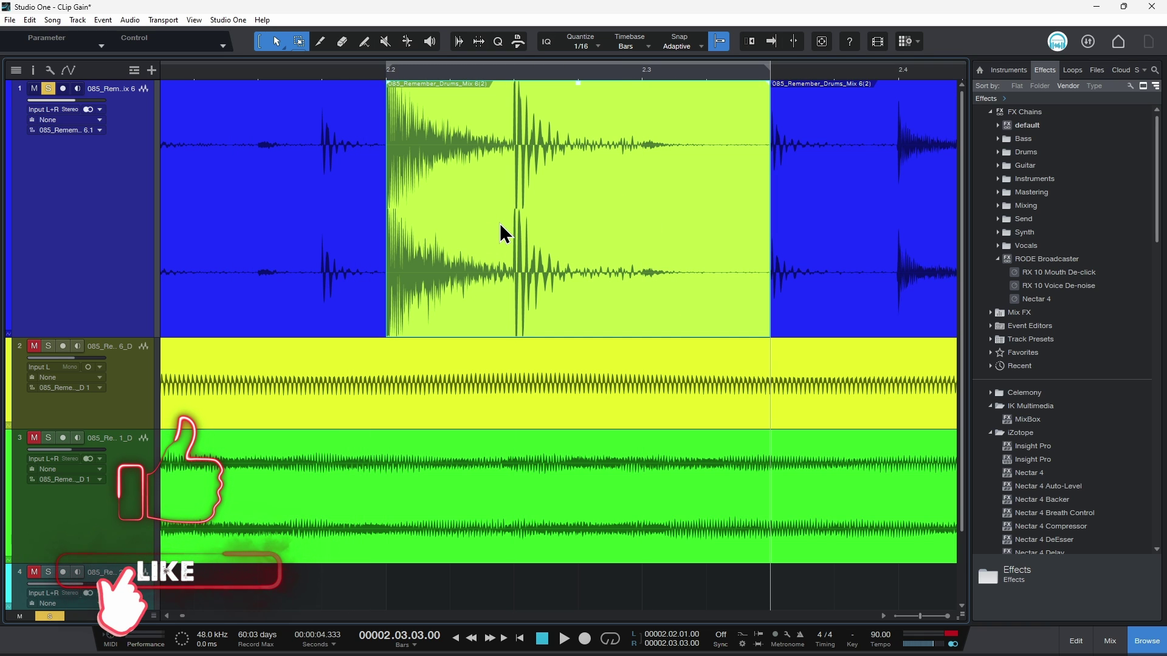
- Lower the short lime-green drum clip's gain and play the song to hear it
drag(575, 71, 581, 54)
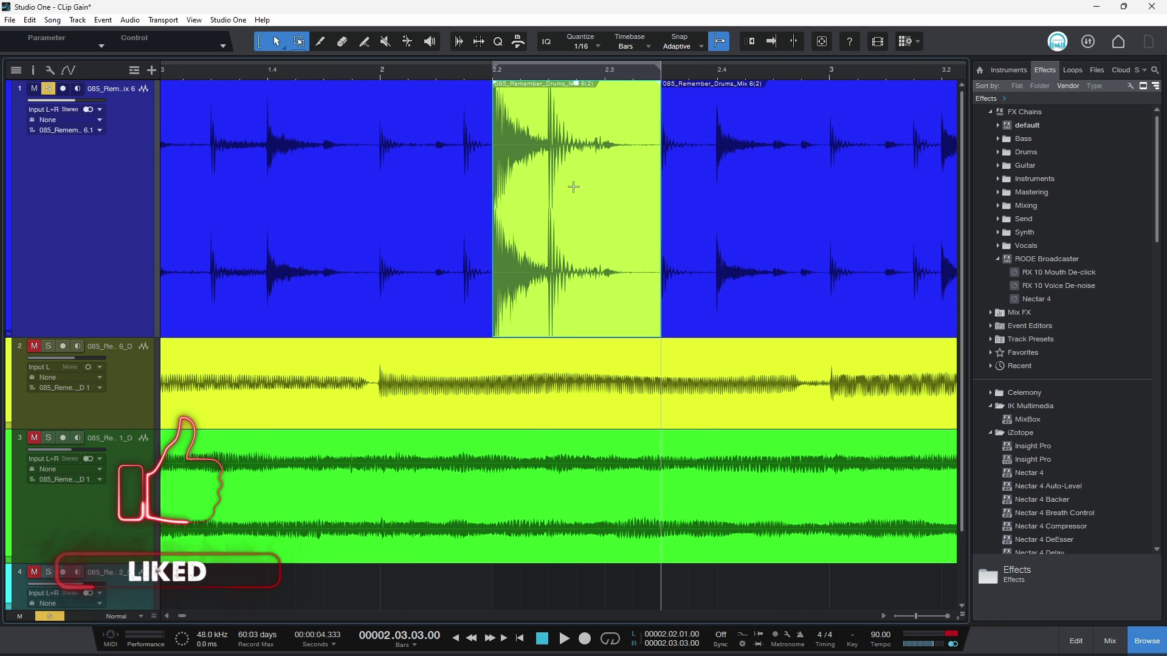
drag(583, 92, 574, 147)
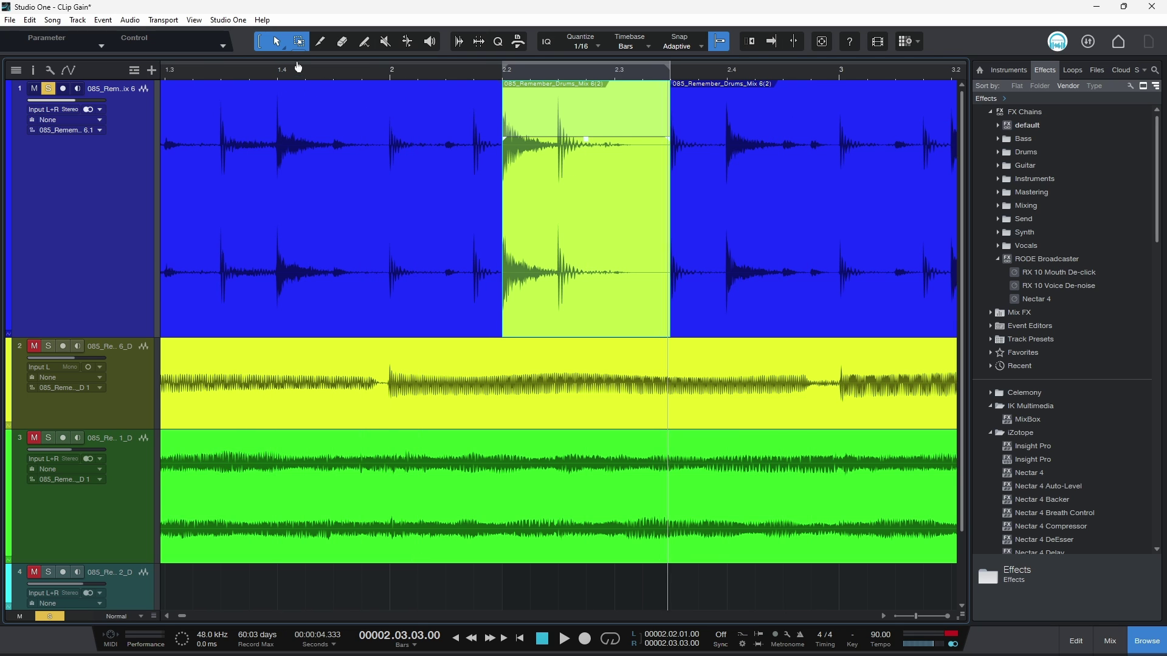
scroll(274, 88, down, 2)
key(space)
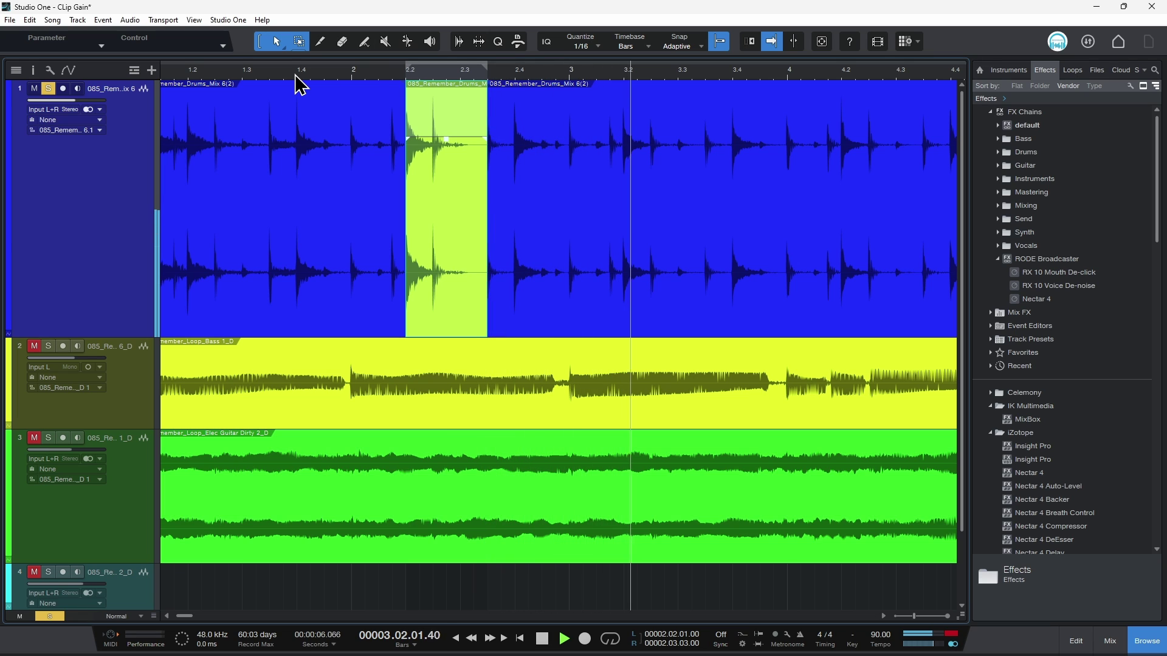
- Zoom in around bar 2 and show, then hide, the tracks' automation lanes
key(e)
click(70, 72)
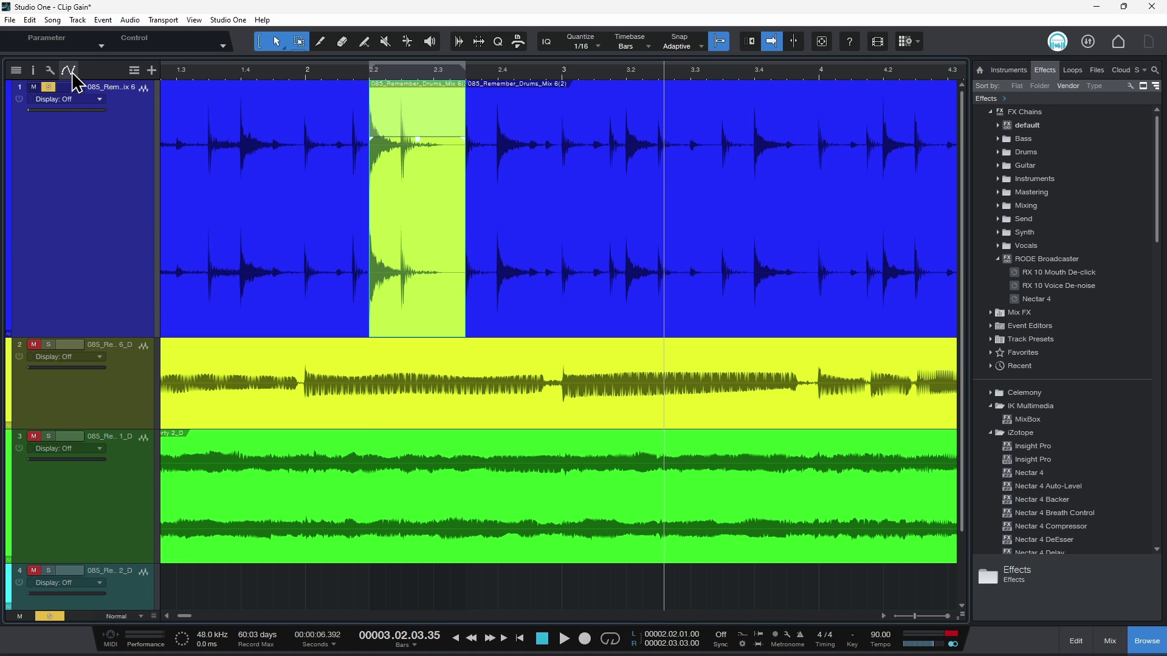
click(71, 72)
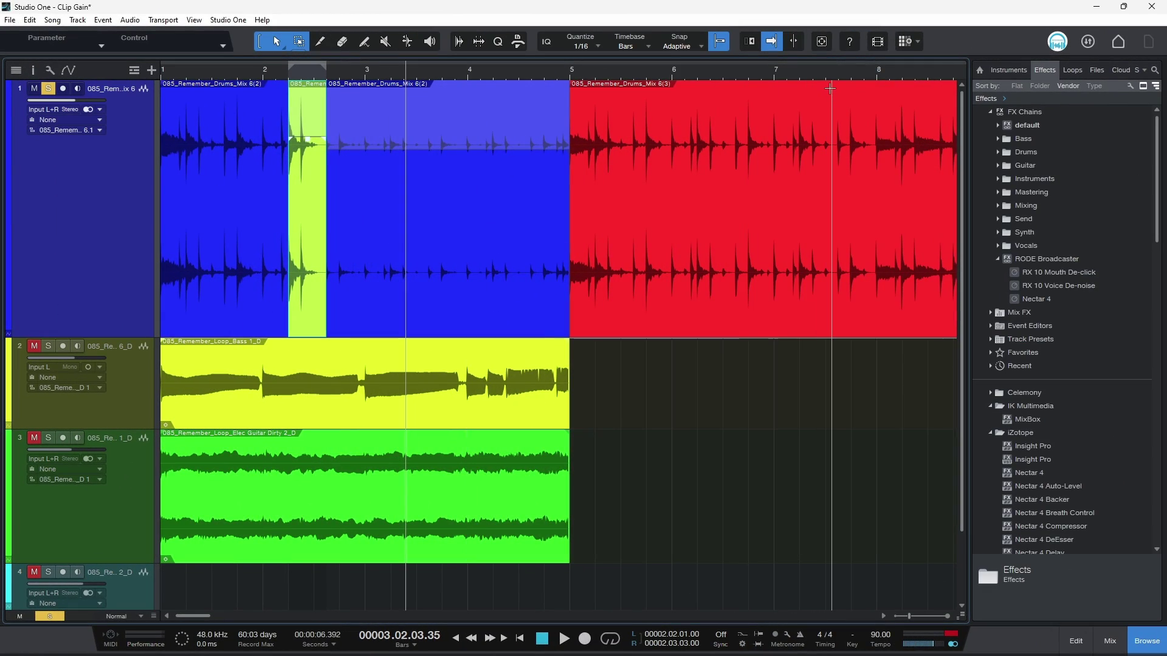
- Lower the red drum clip's gain by about 8 dB, to roughly -1.1 dB
drag(818, 87, 776, 143)
scroll(593, 223, right, 5)
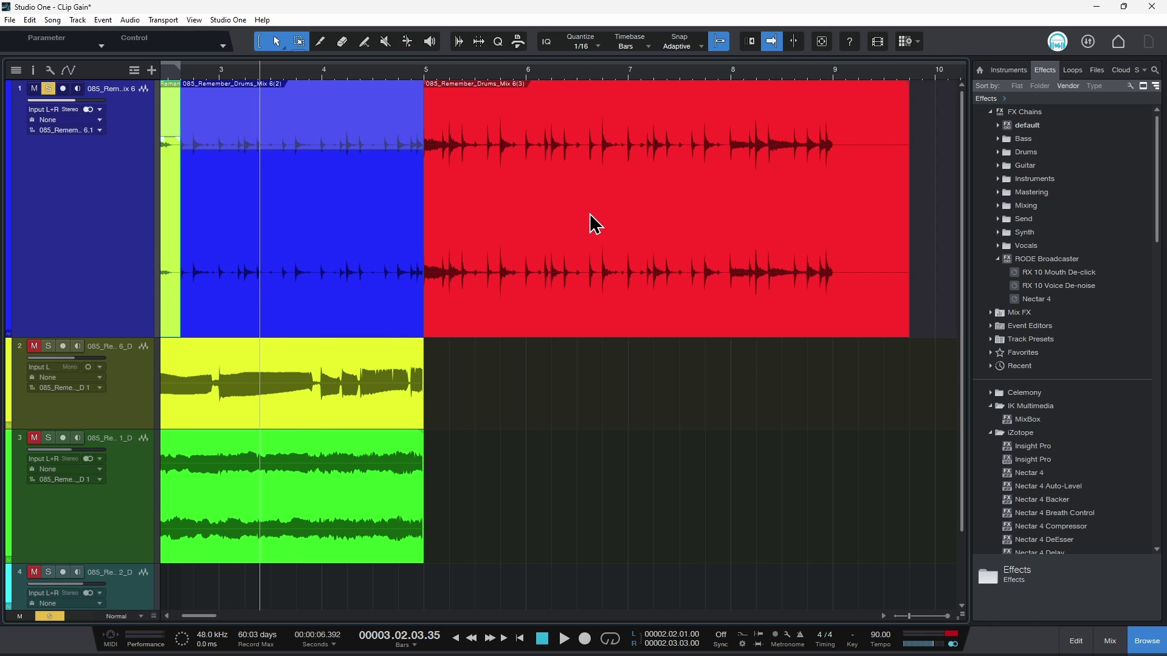
scroll(592, 224, right, 1)
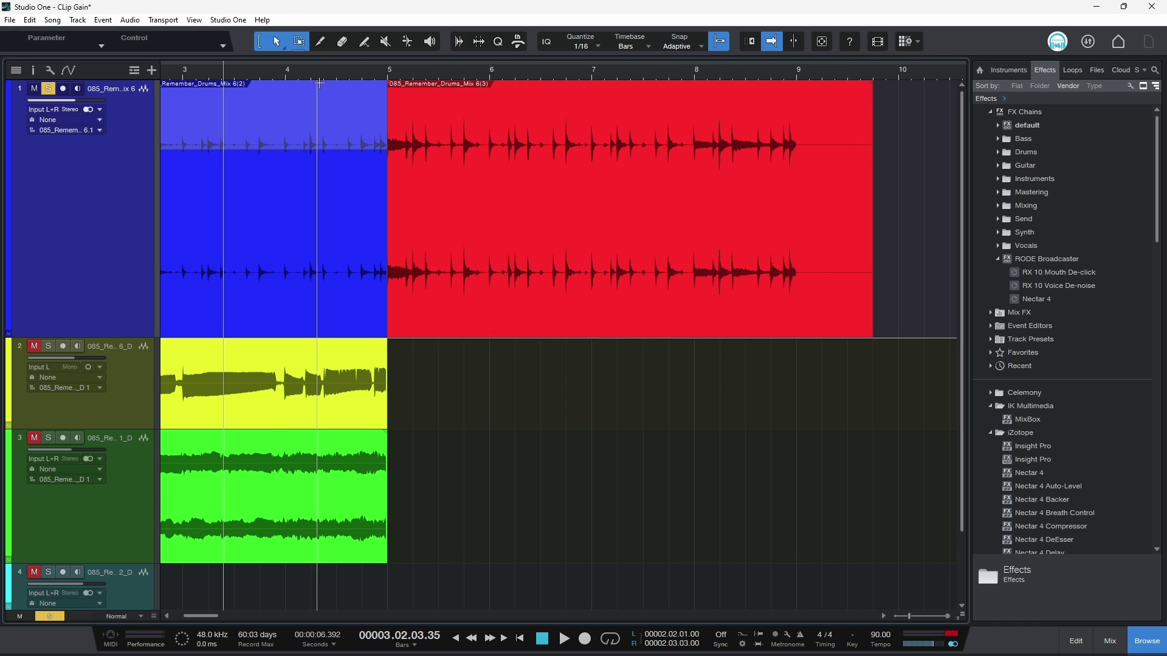
click(322, 41)
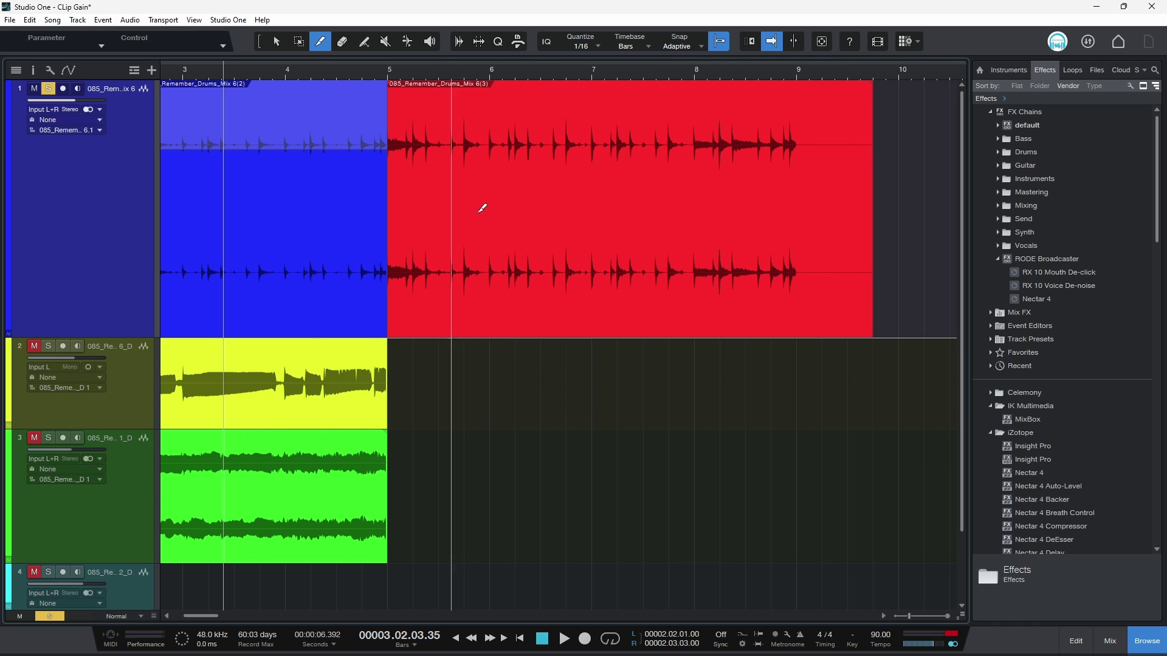
- Split the red clip near bar 6.3 and at bar 7, and lower the short piece's gain
click(548, 110)
click(595, 110)
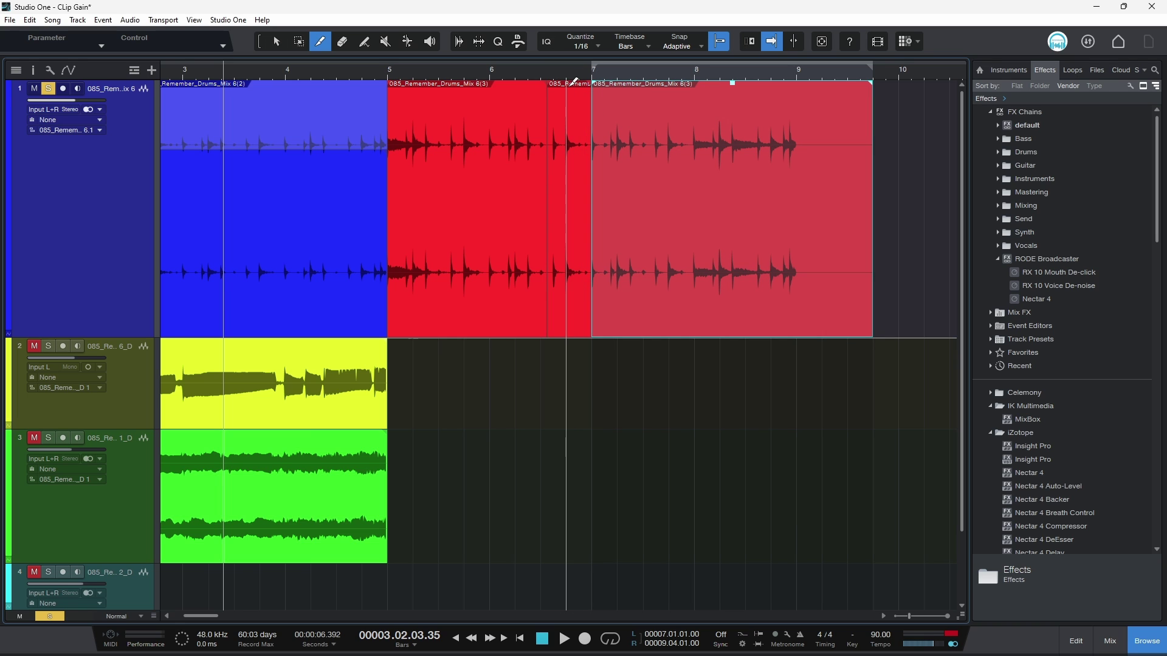
click(276, 44)
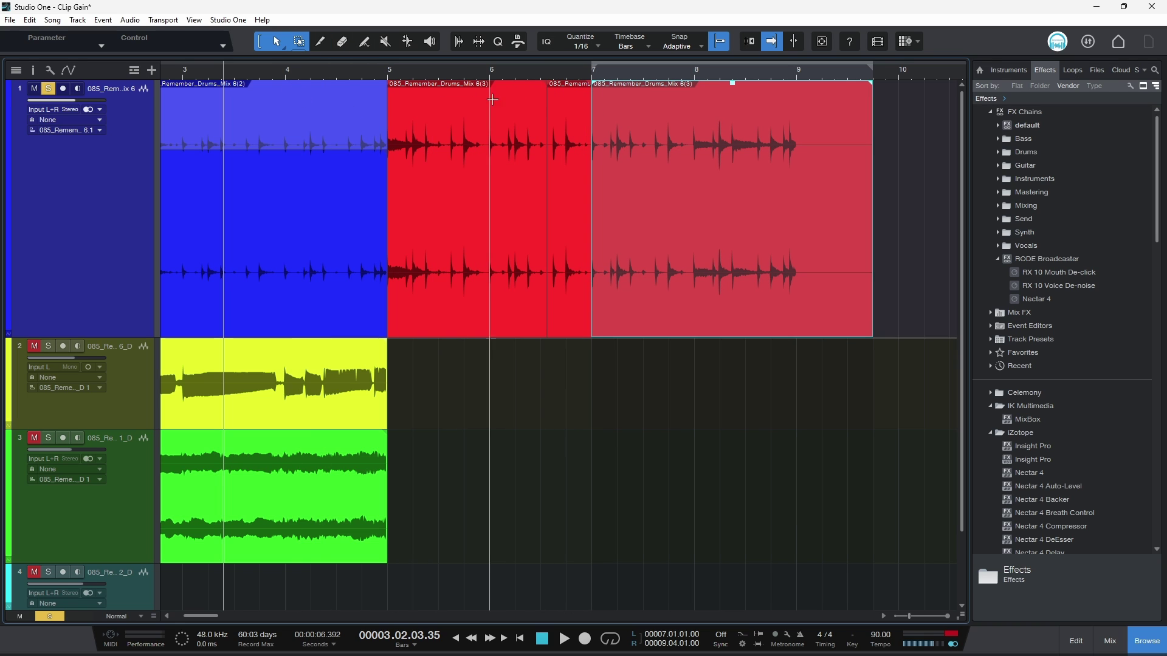
mouse_move(568, 124)
mouse_down()
mouse_move(568, 92)
mouse_move(570, 213)
mouse_move(569, 131)
mouse_up()
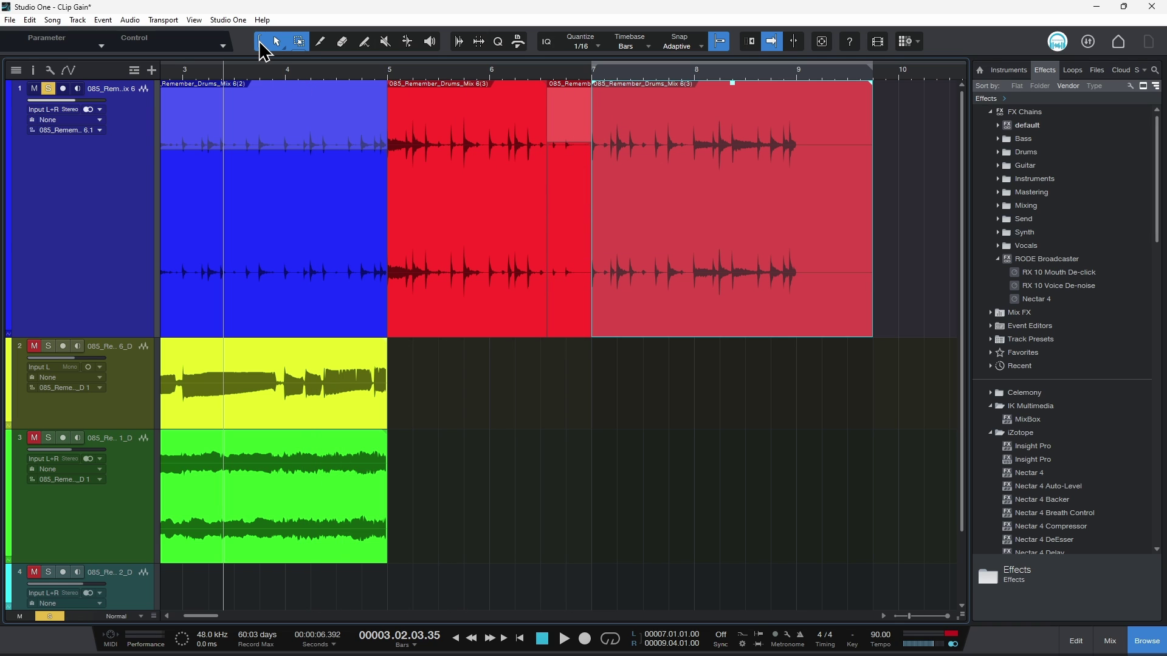
- Split the red clip at bar 8 and near 8.9, lowering the middle piece to about -8.5 dB
click(690, 201)
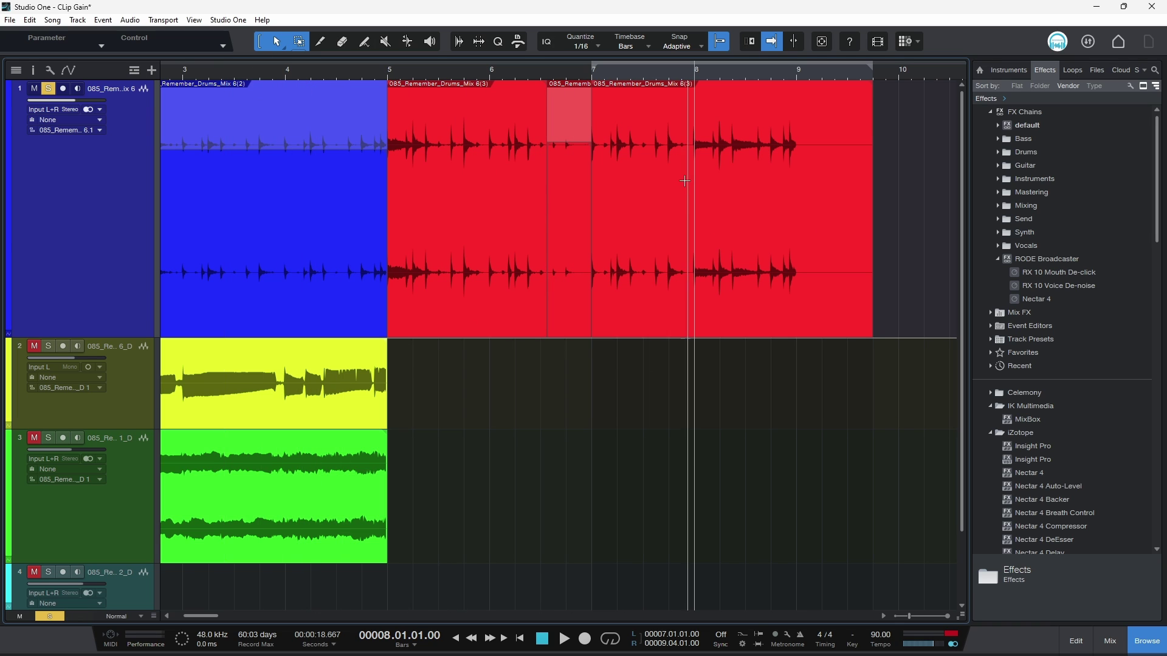
alt+click(687, 129)
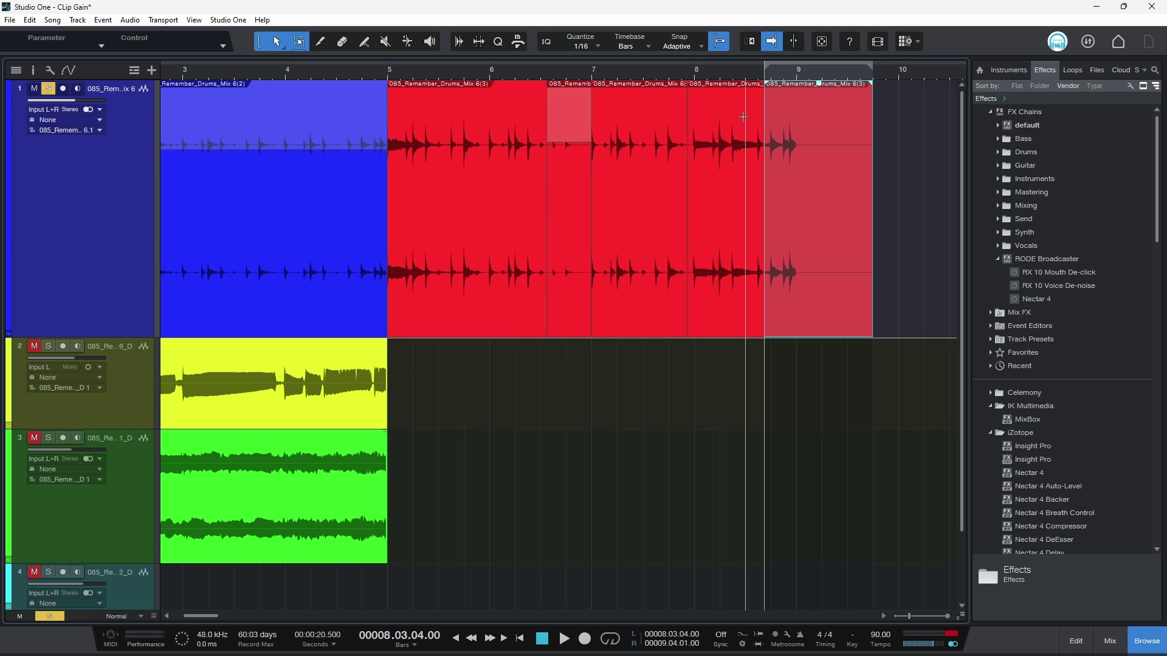
alt+click(764, 128)
drag(726, 85, 725, 164)
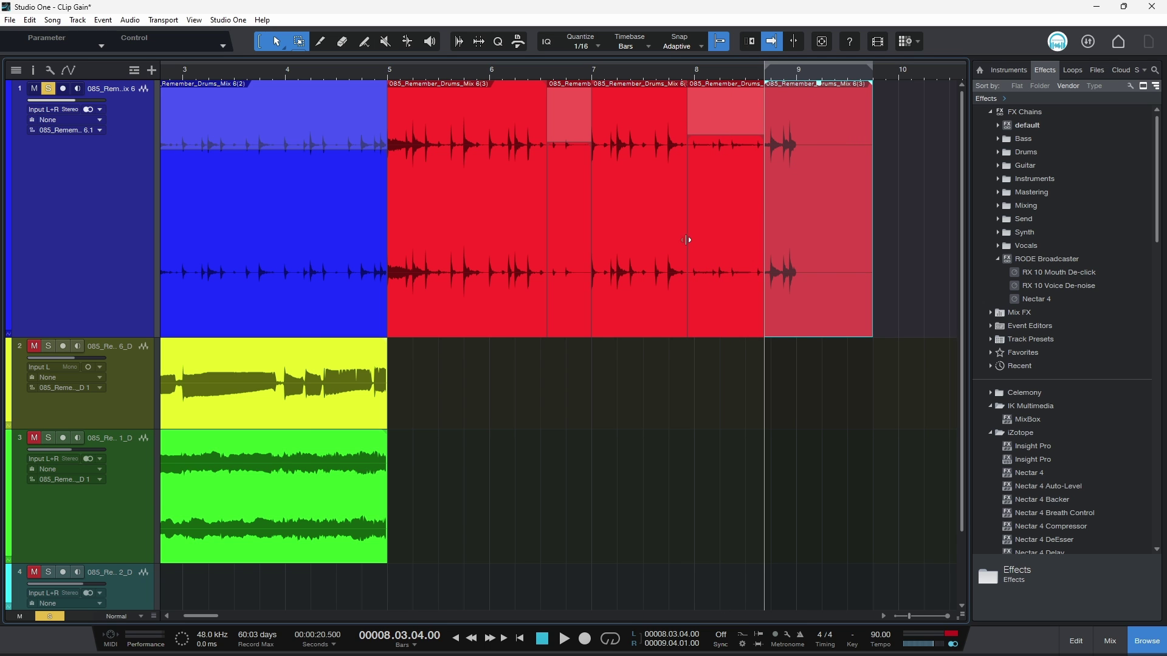
right_click(729, 242)
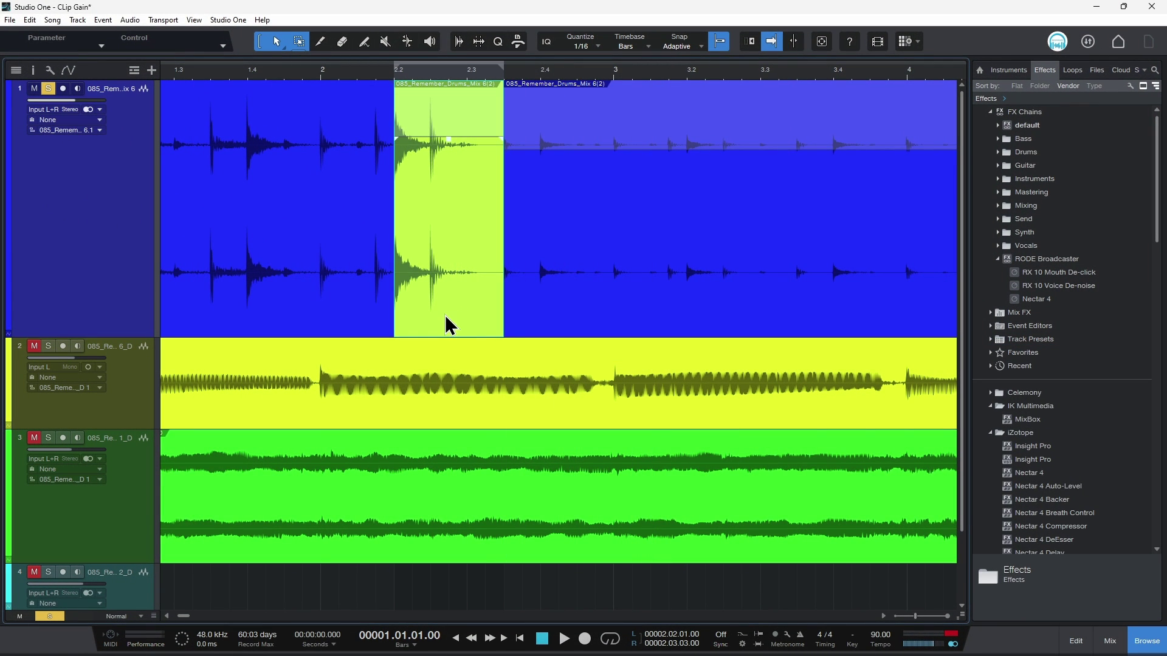
- Move the drum clip pieces along track 1, the lime-green clip to about bar 2.3
drag(446, 315, 472, 300)
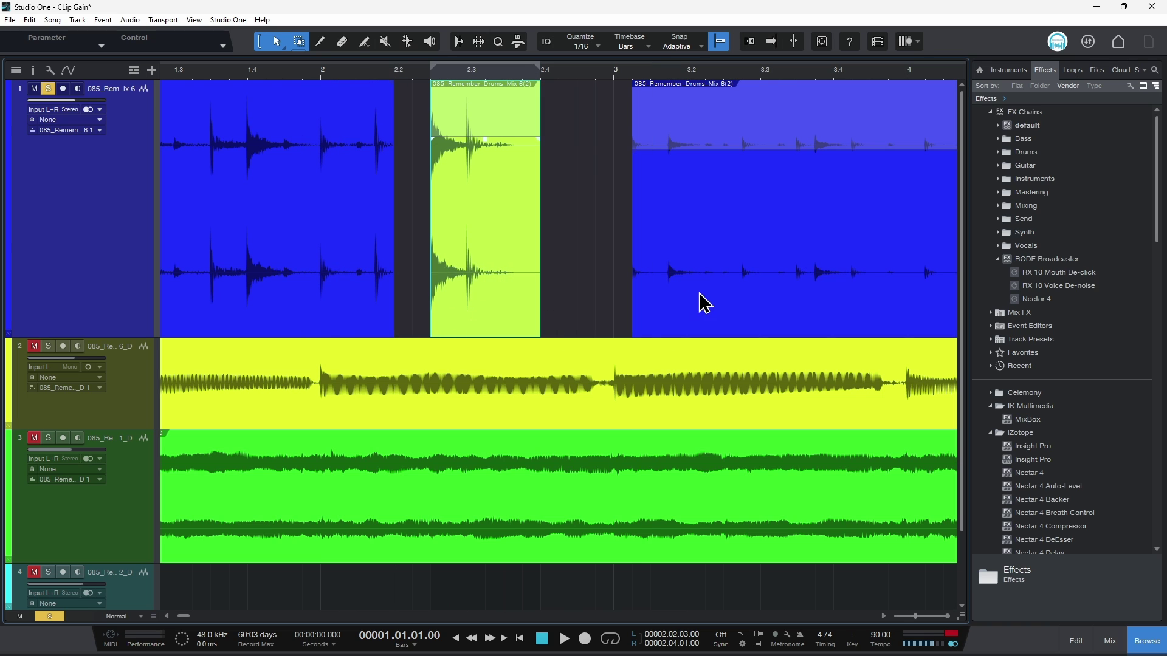
drag(698, 300, 660, 300)
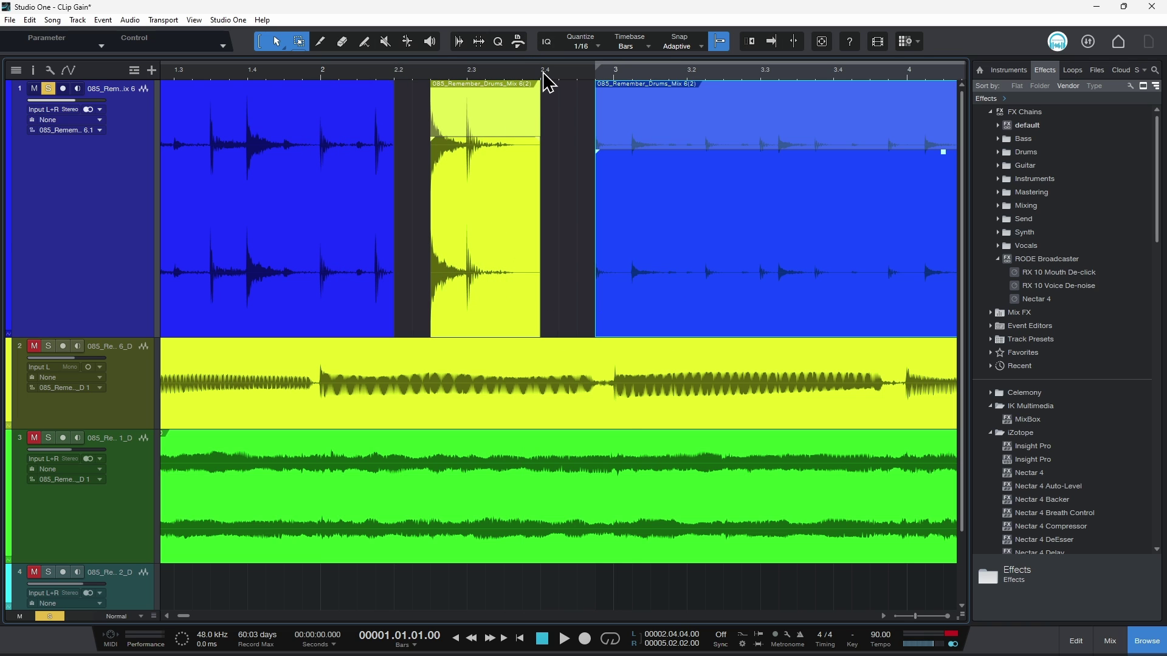
key(w)
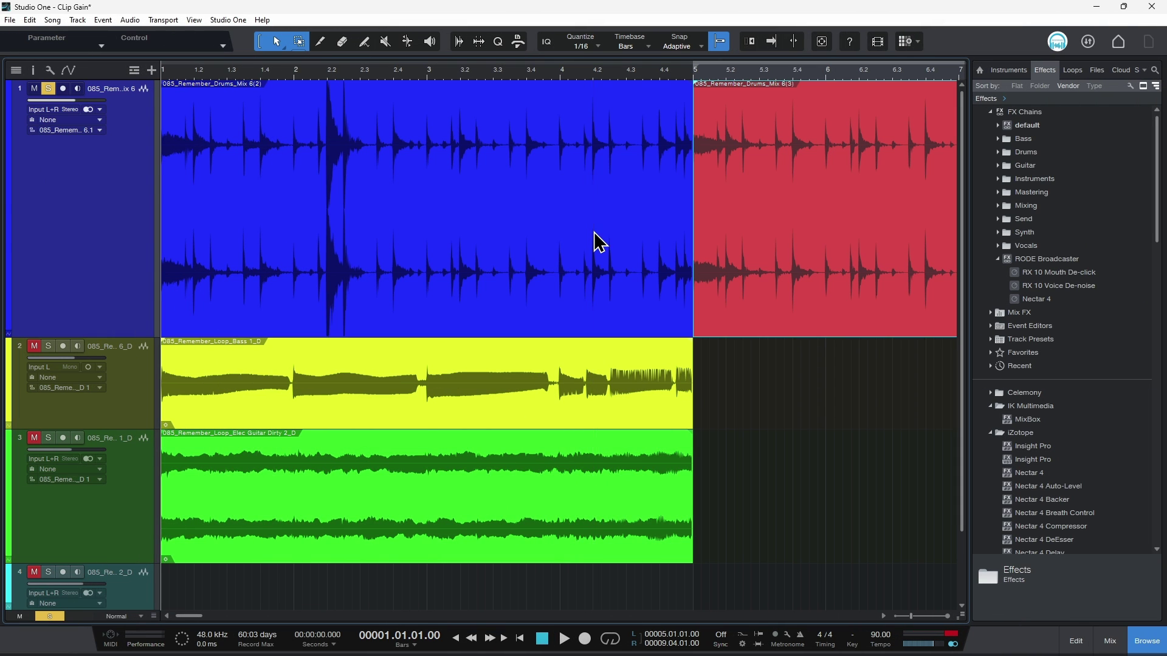
- Play the drums from bar 1.4, then stop playback
drag(299, 73, 299, 112)
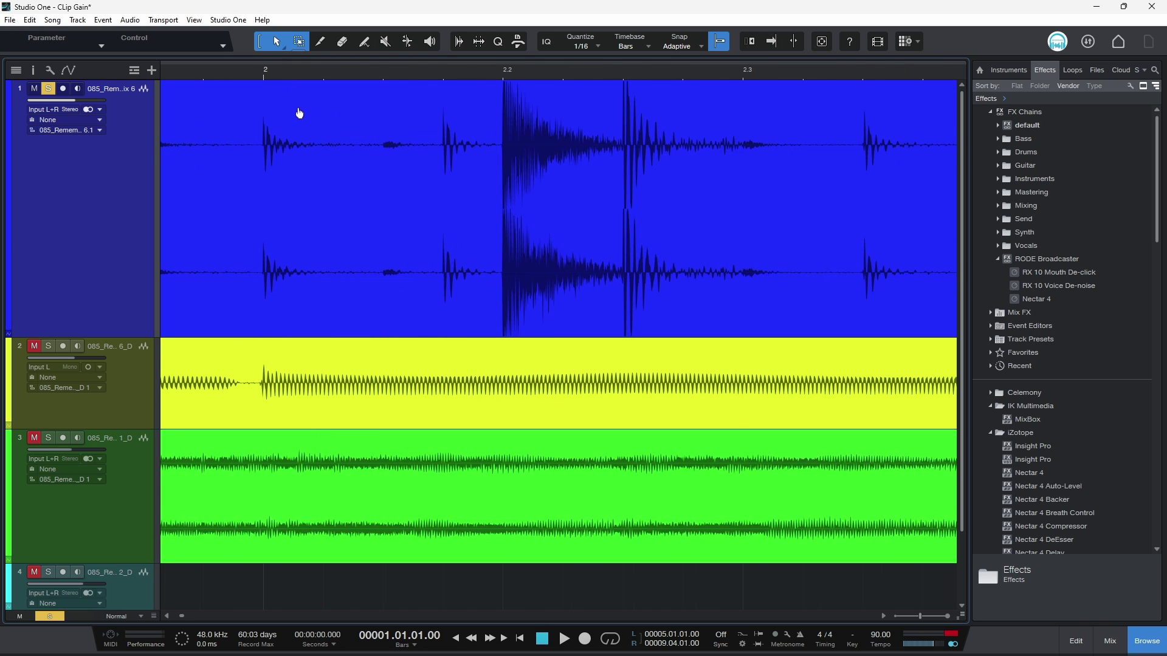
drag(519, 77, 377, 74)
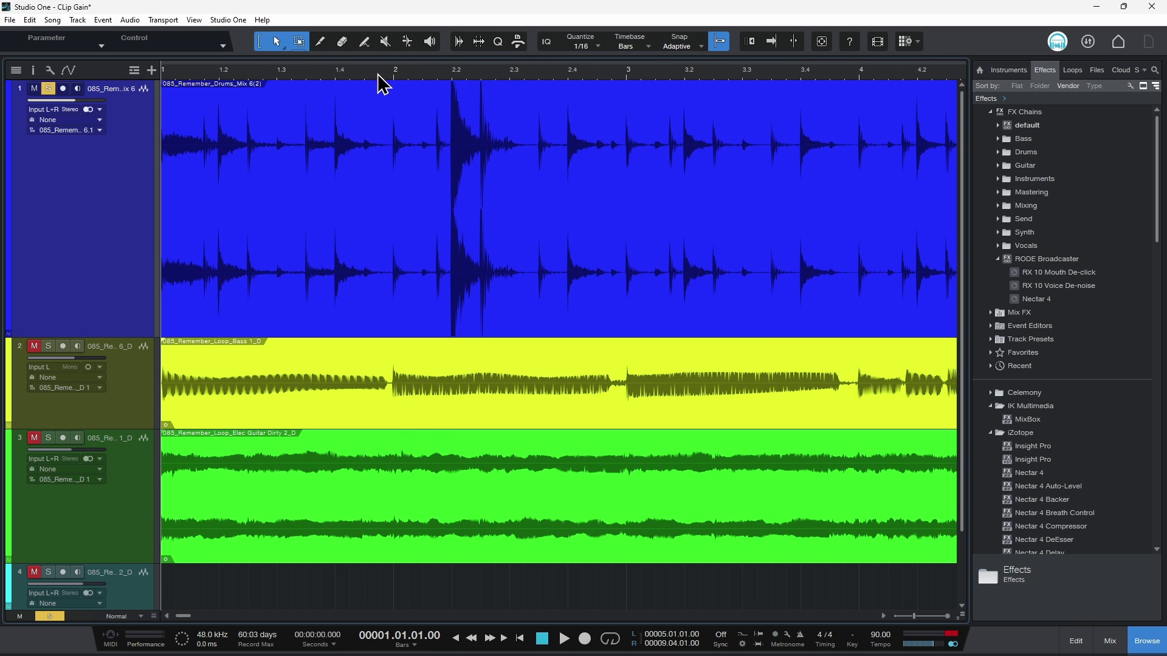
click(332, 76)
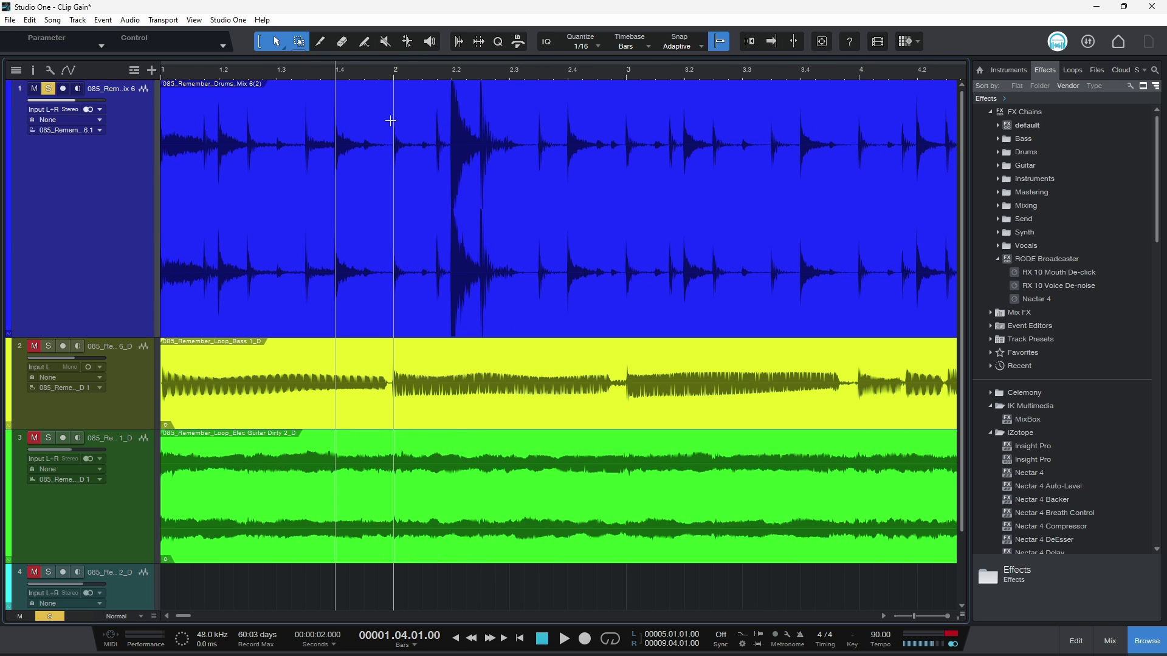
key(space)
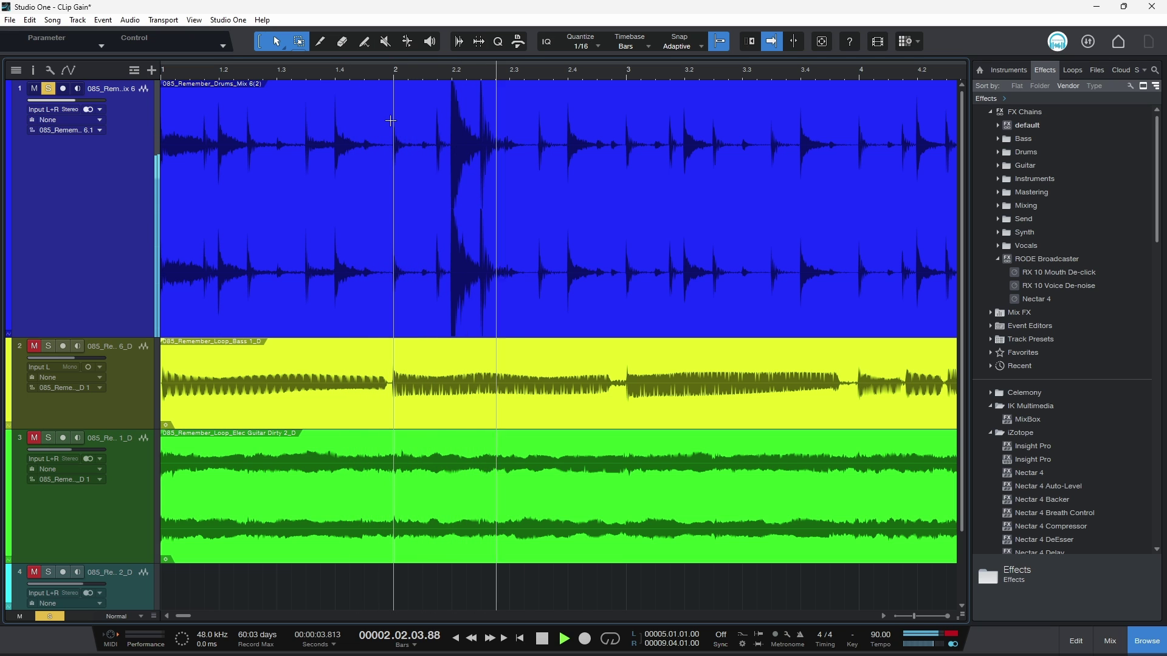
key(space)
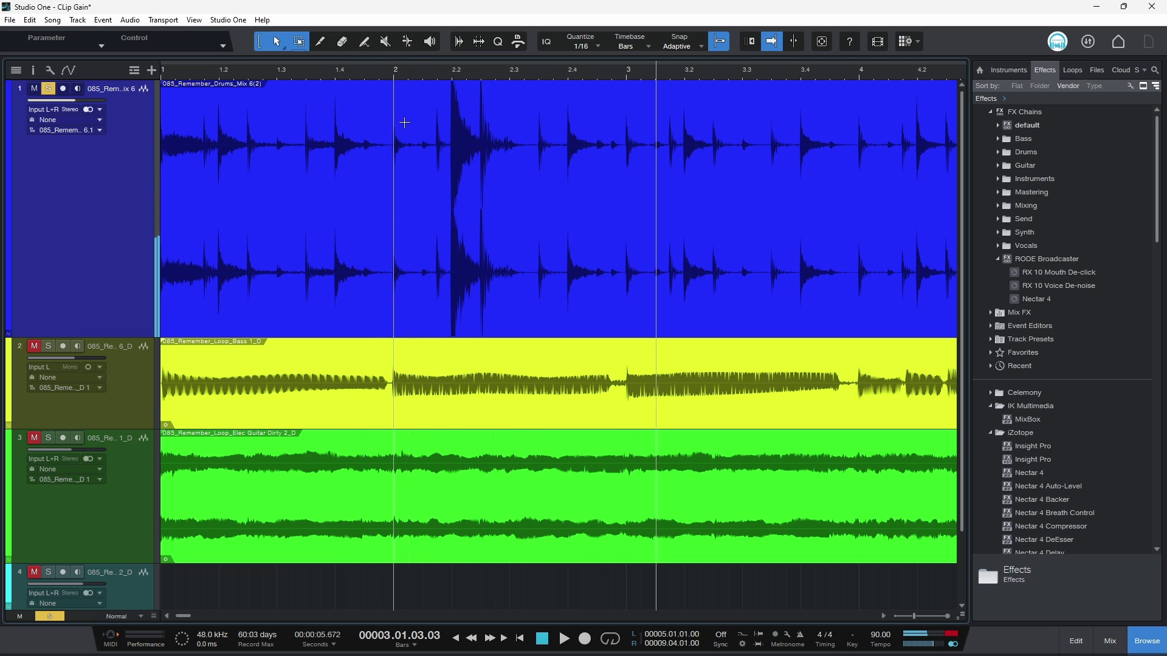
- Zoom in around bar 2 and open the blue drum clip's options menu
drag(472, 79, 424, 138)
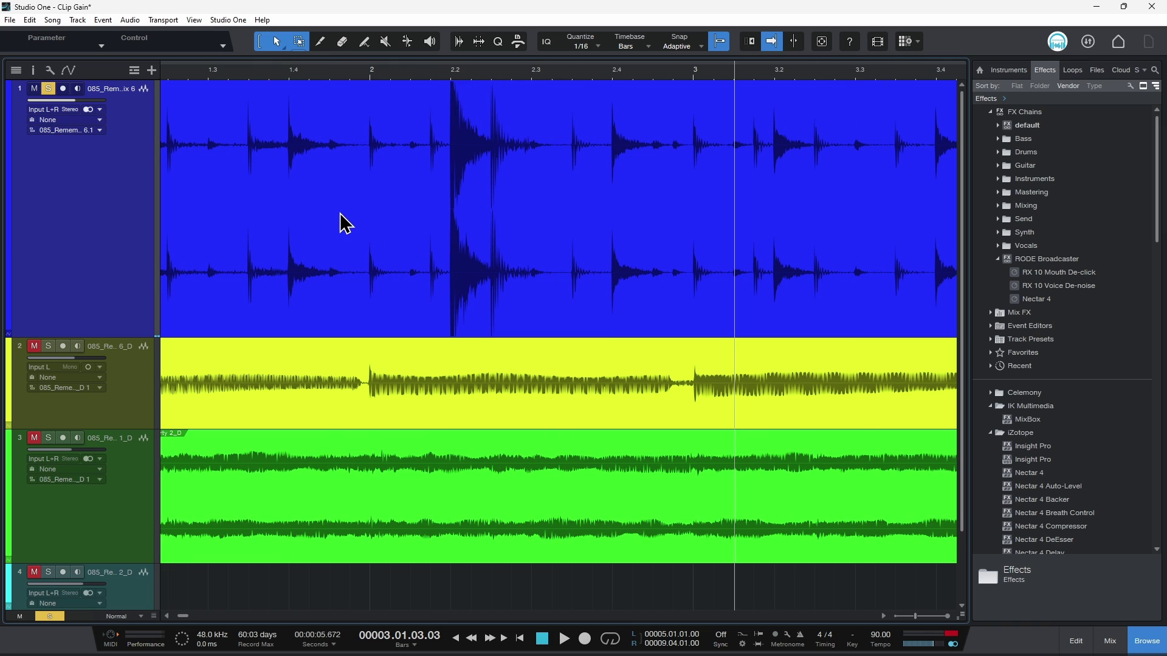
right_click(256, 163)
click(220, 209)
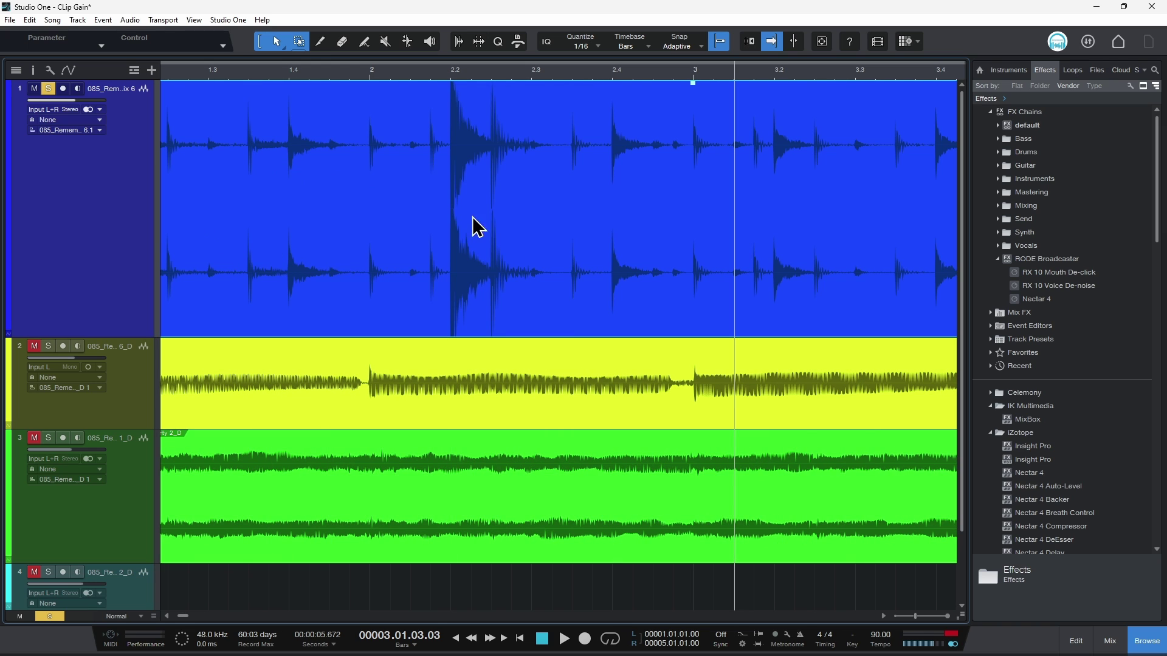
right_click(250, 162)
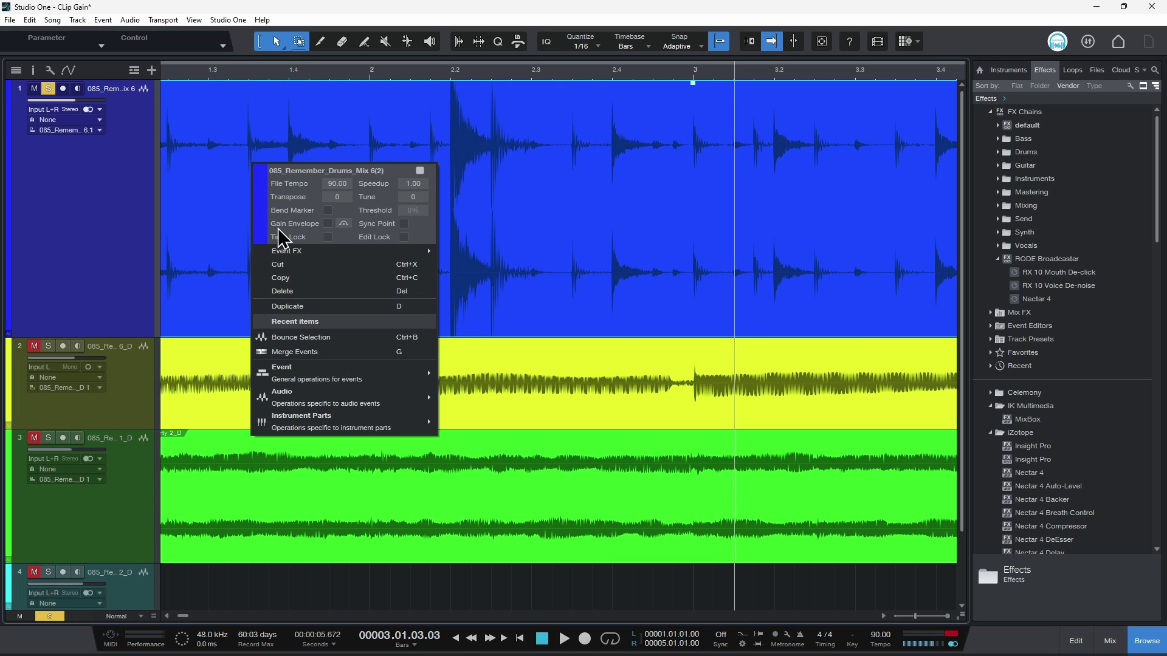
- Enable the blue drum clip's Gain Envelope and move the red drum clip to about bar 8.5
click(327, 223)
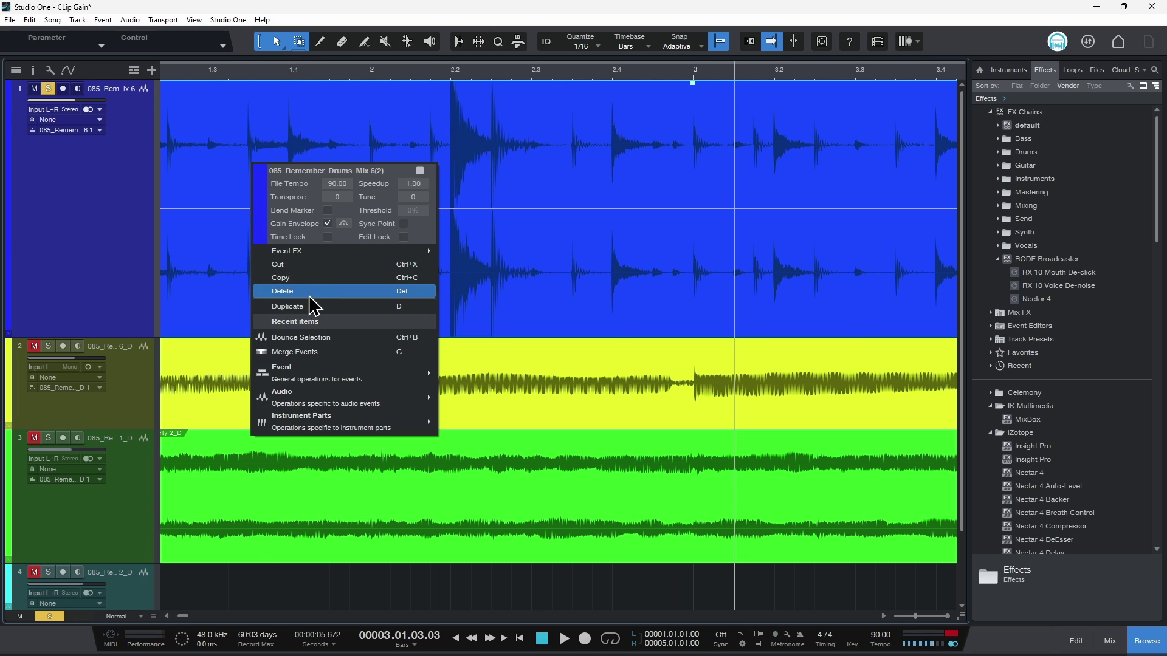
click(390, 74)
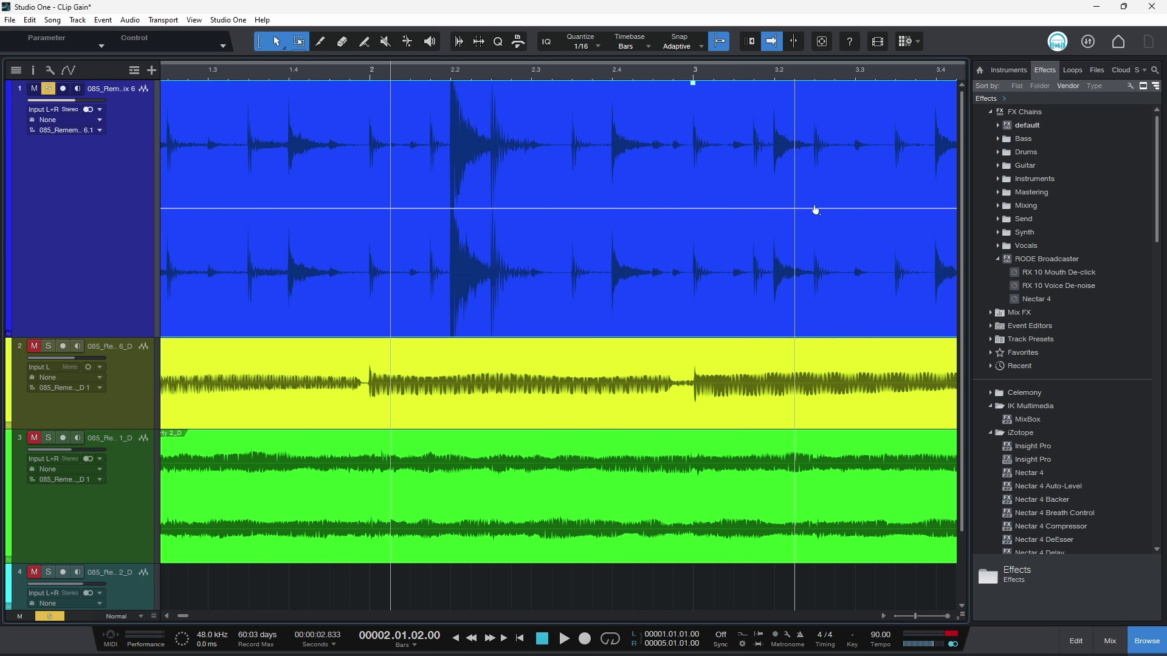
drag(653, 75, 655, 46)
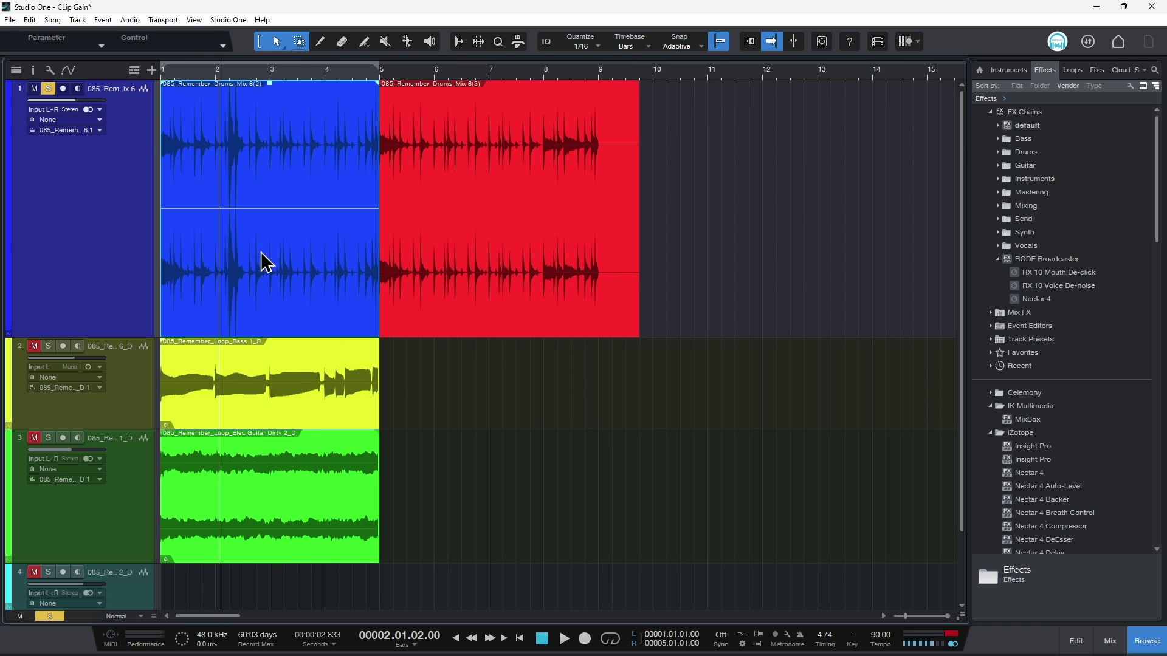
drag(448, 312, 639, 312)
- Zoom in on the blue drums clip around bar 2.2, showing bars 1.3–3.4
drag(190, 76, 208, 99)
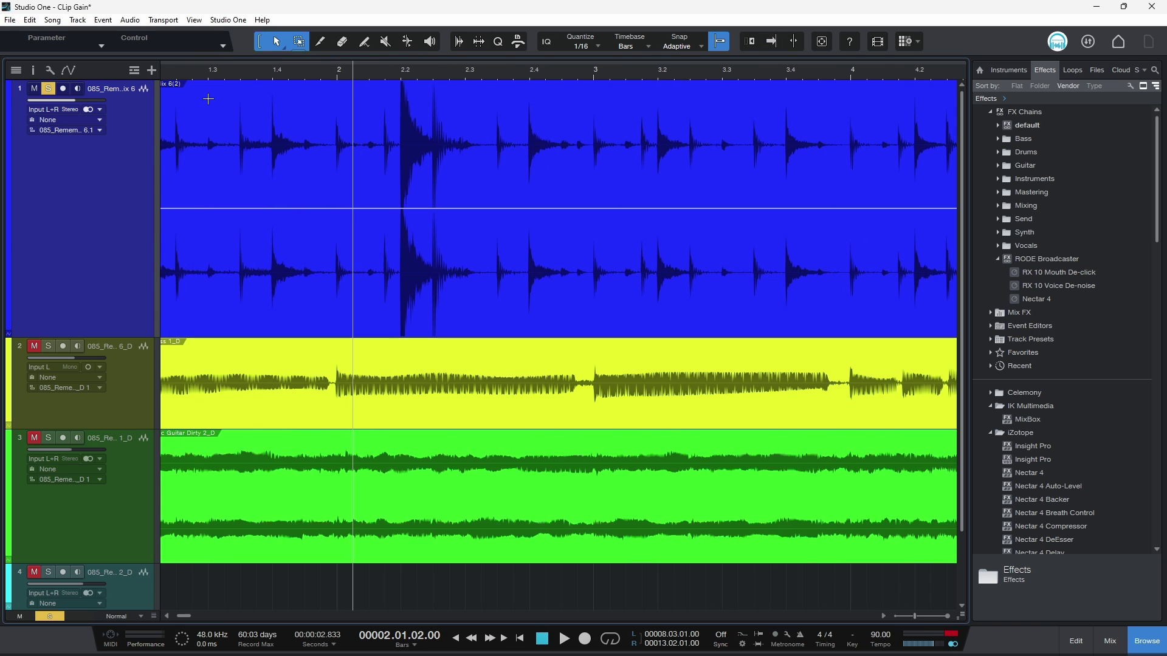
key(comma)
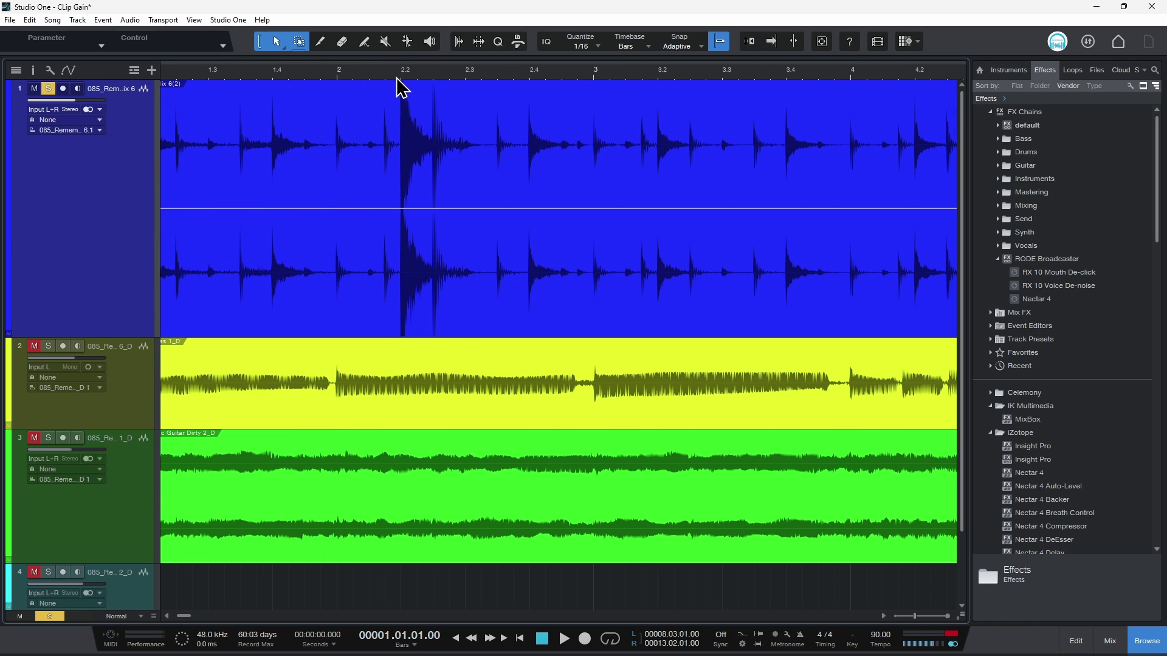
drag(398, 85, 339, 151)
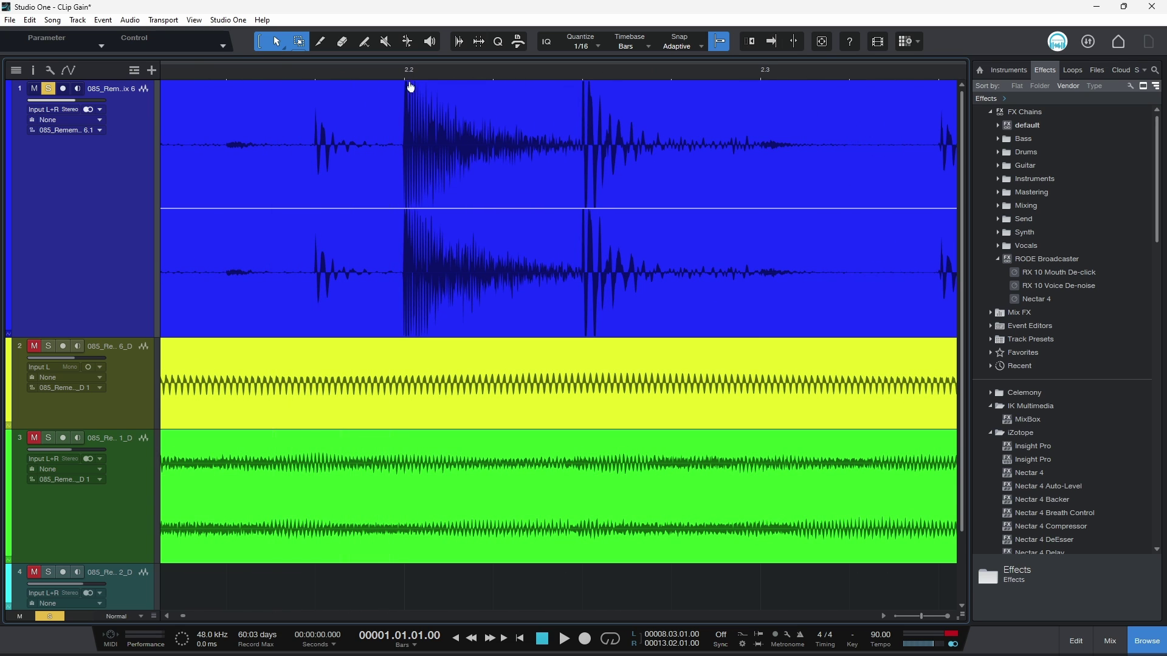
drag(410, 87, 441, 119)
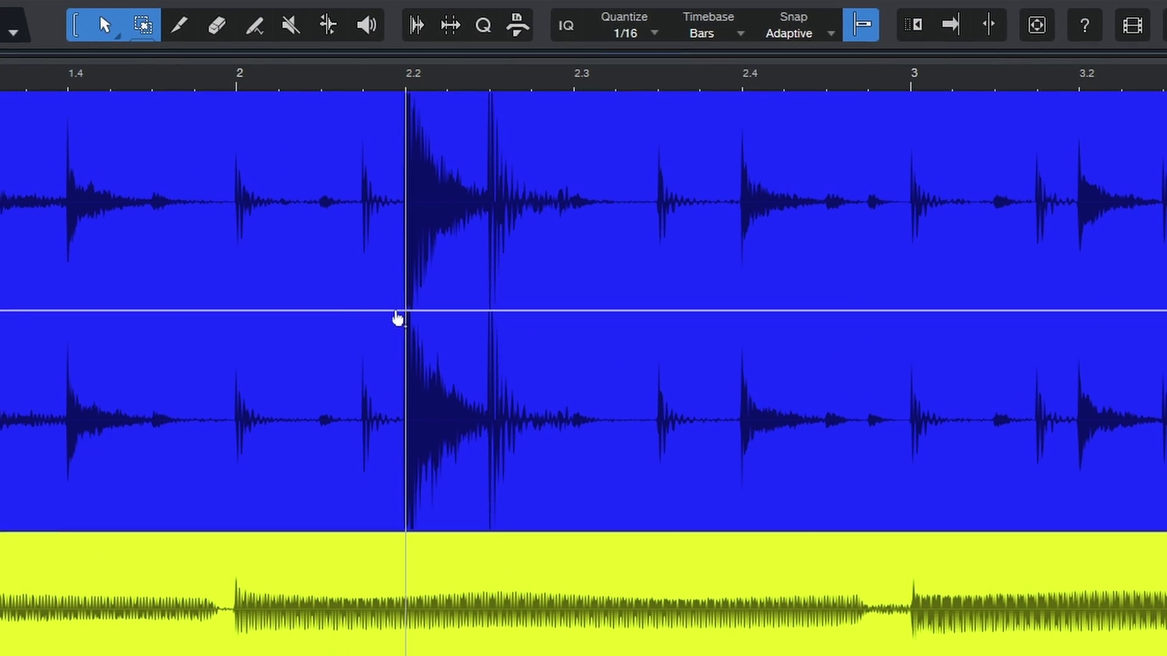
- Add gain envelope points just before and at bar 2.2 and after bar 2.3
click(403, 311)
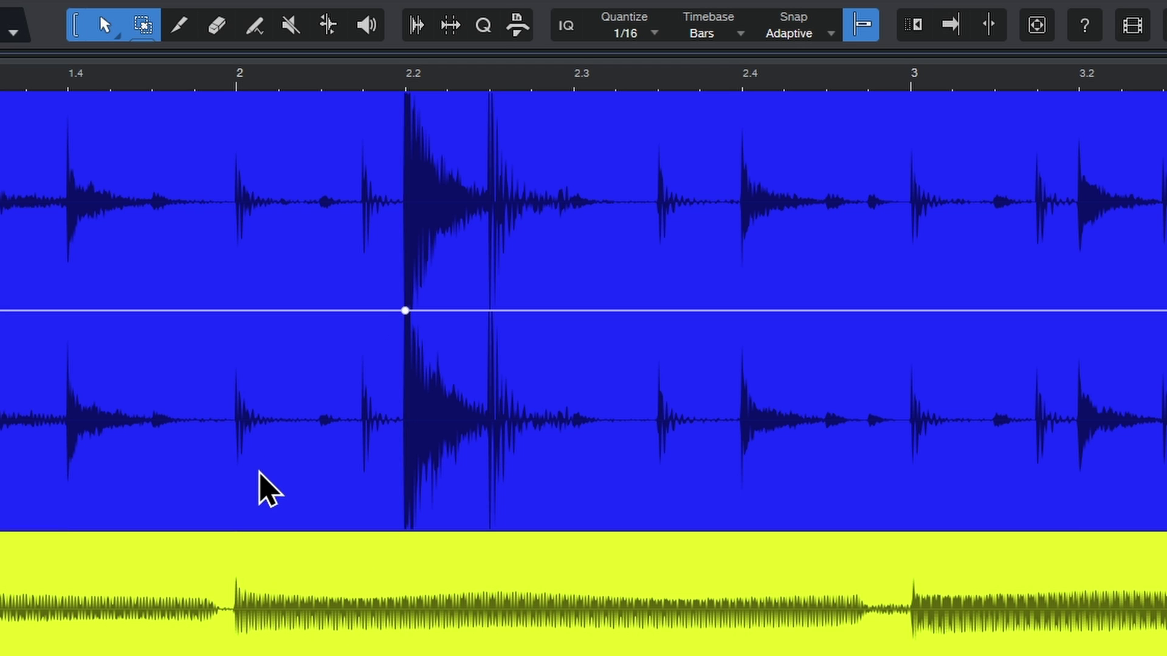
click(657, 311)
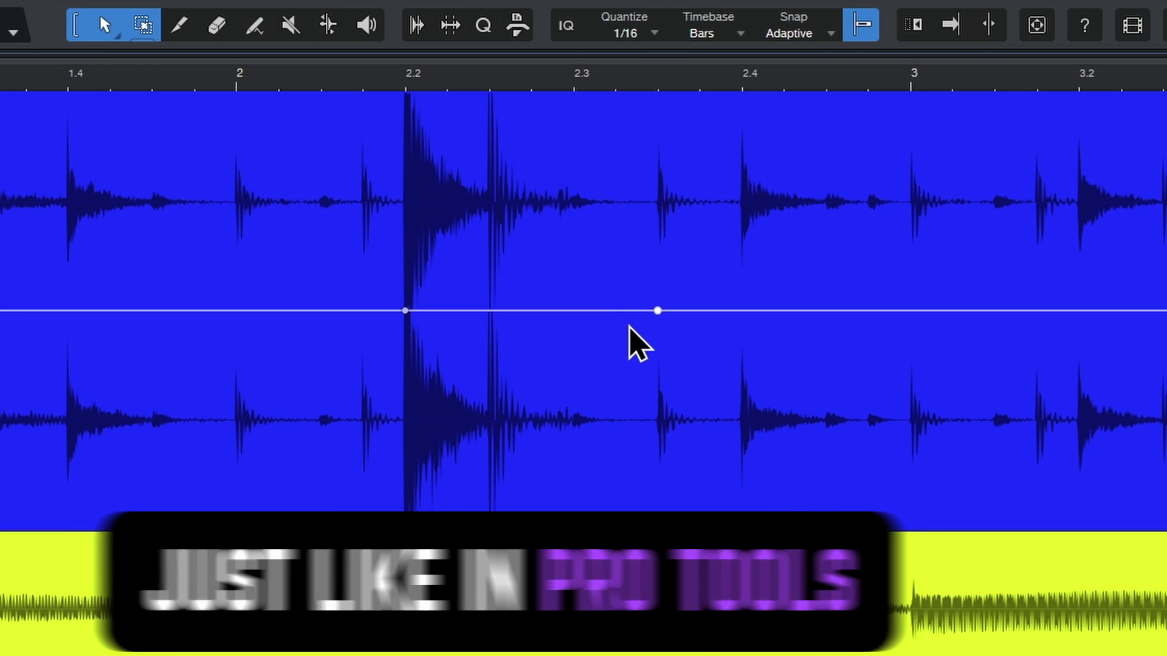
click(699, 311)
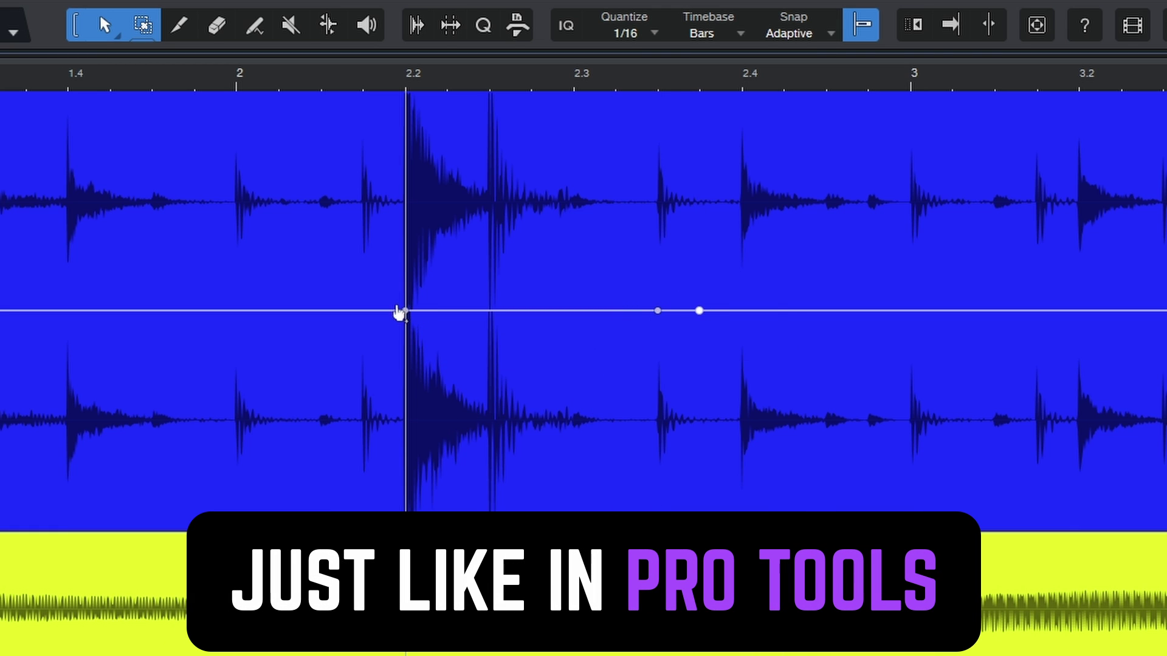
click(365, 312)
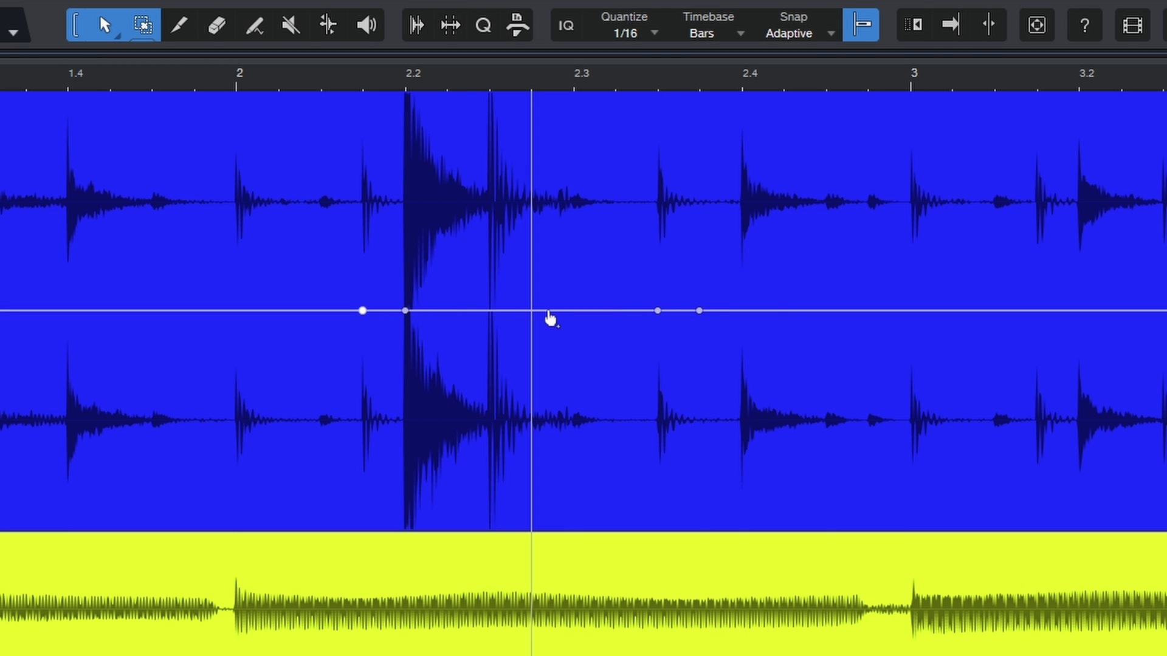
- Pull the points down into a curved dip and, with Snap off, move its end near 2.3.3
drag(535, 314, 416, 477)
drag(531, 389, 564, 416)
drag(658, 311, 648, 460)
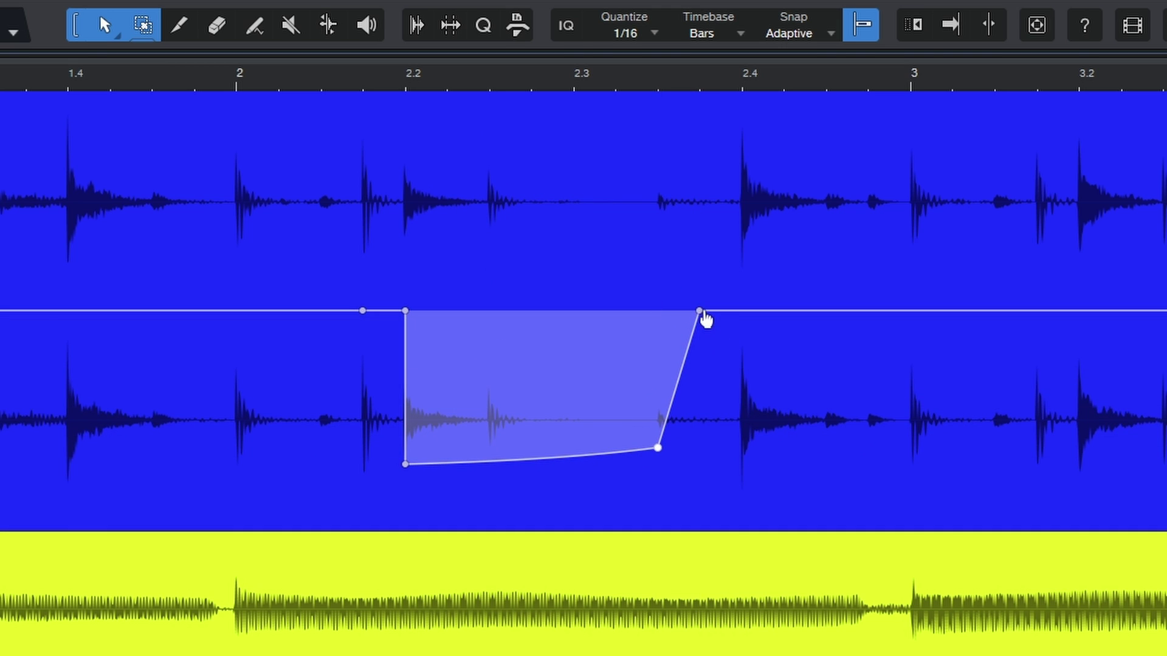
drag(704, 316, 662, 339)
click(864, 27)
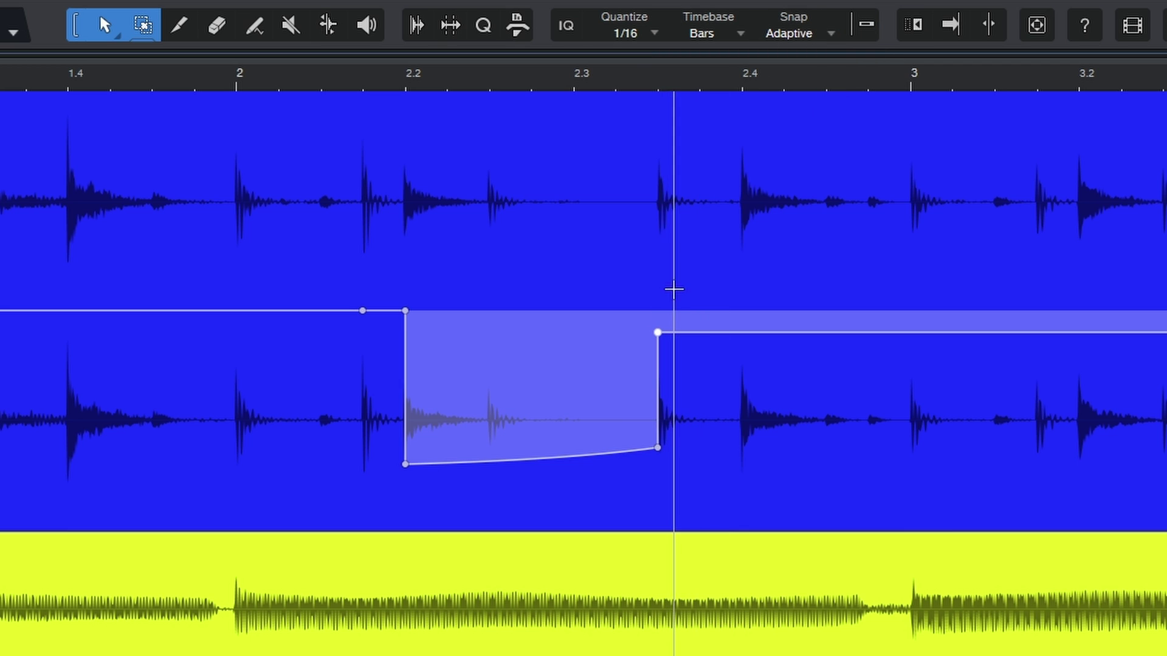
drag(658, 341, 641, 320)
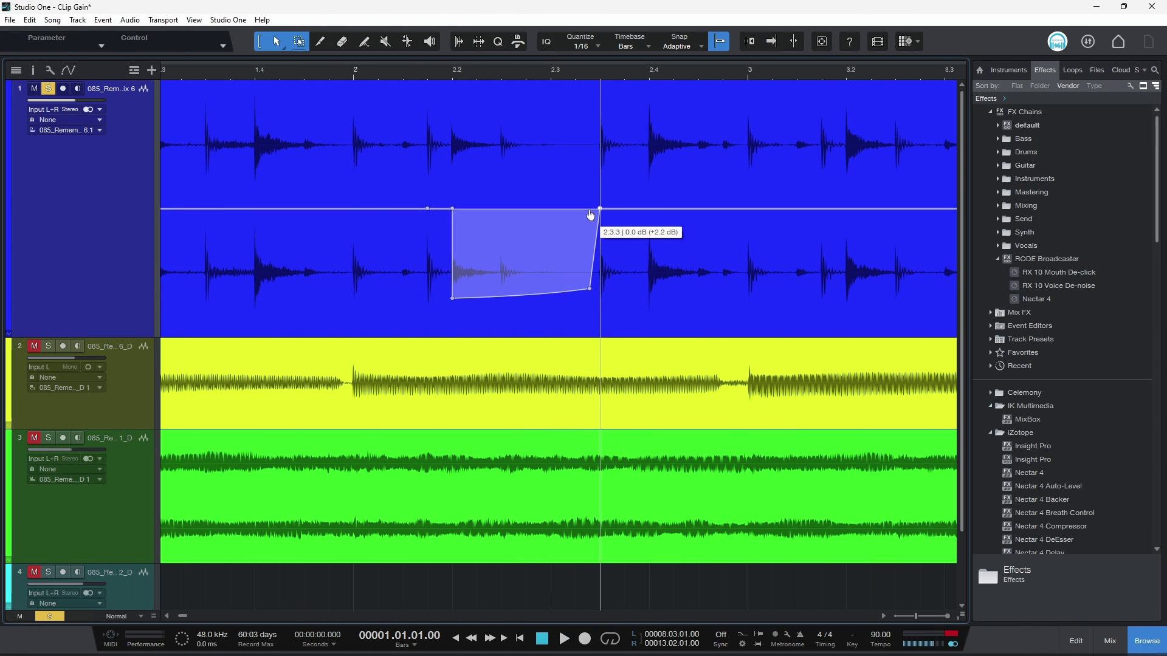
drag(590, 216, 593, 213)
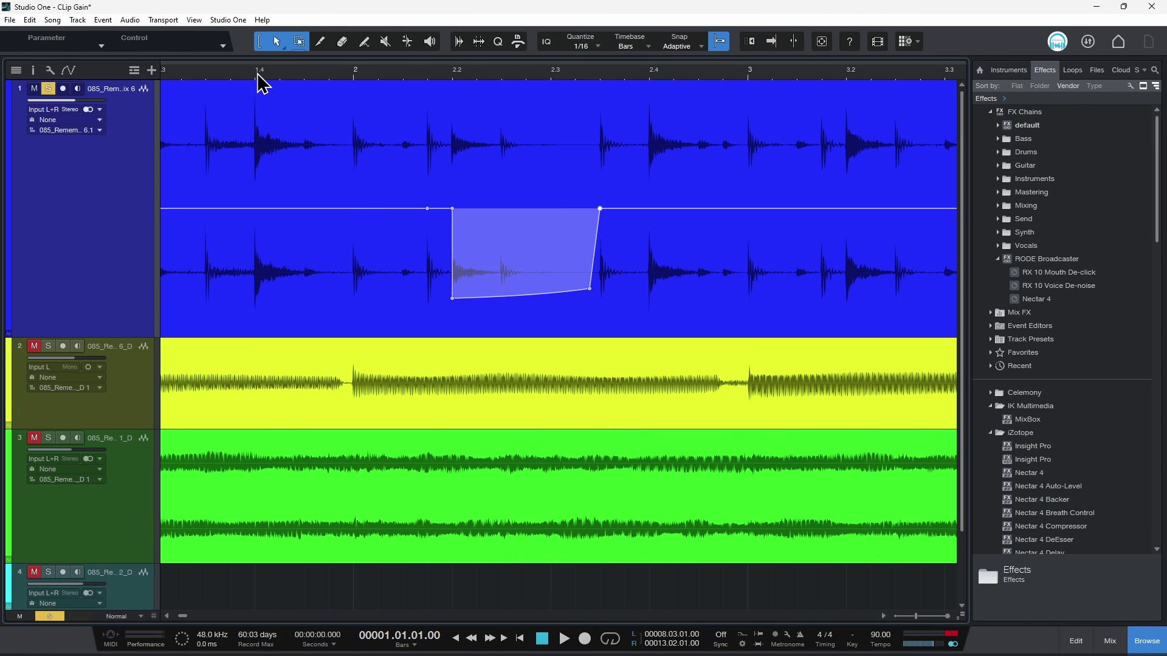
- Audition the gain dip, then raise both bottom points to about -10.6 dB to level it
scroll(293, 82, down, 5)
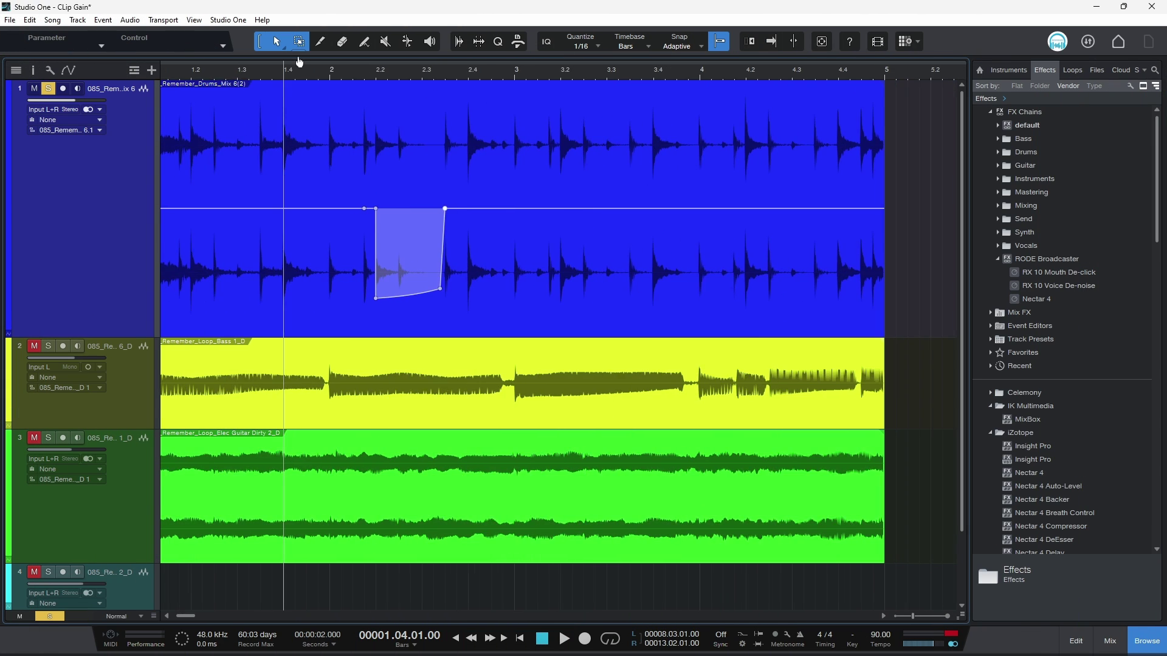
key(f)
key(space)
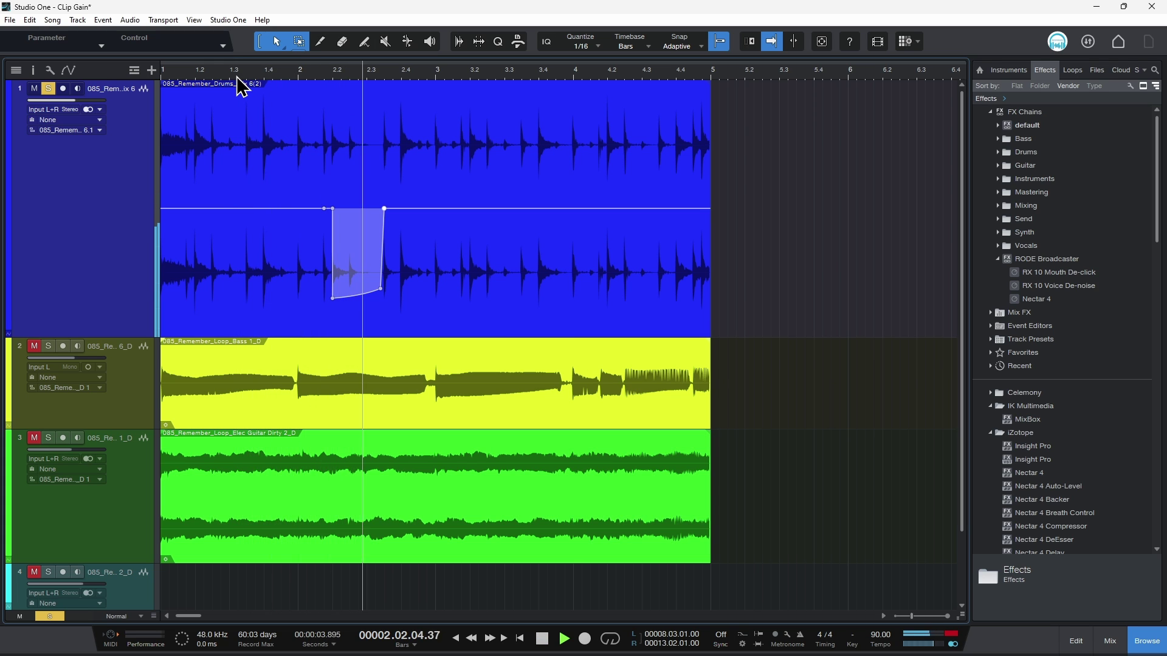
key(space)
scroll(333, 83, up, 5)
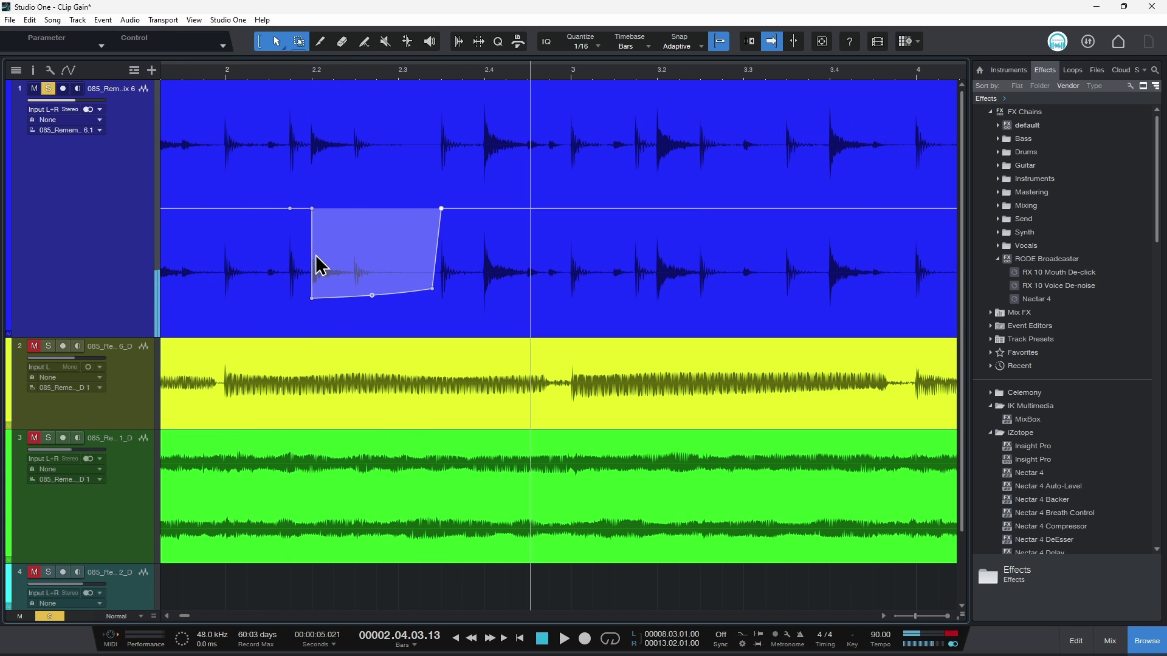
drag(313, 299, 319, 262)
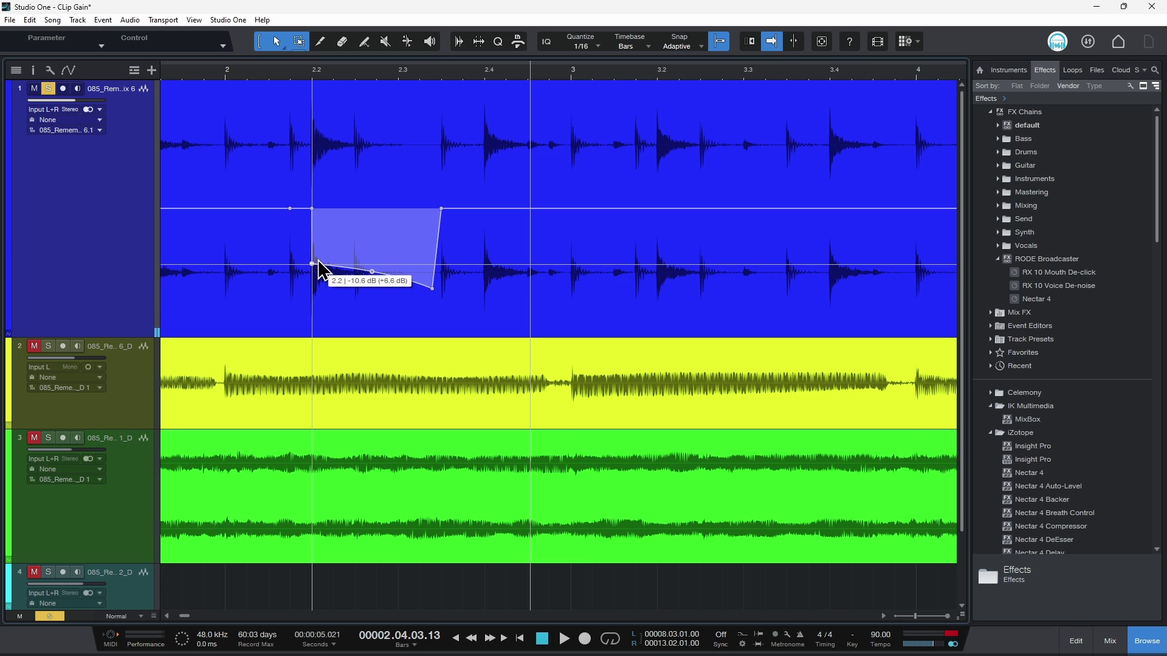
drag(432, 288, 439, 264)
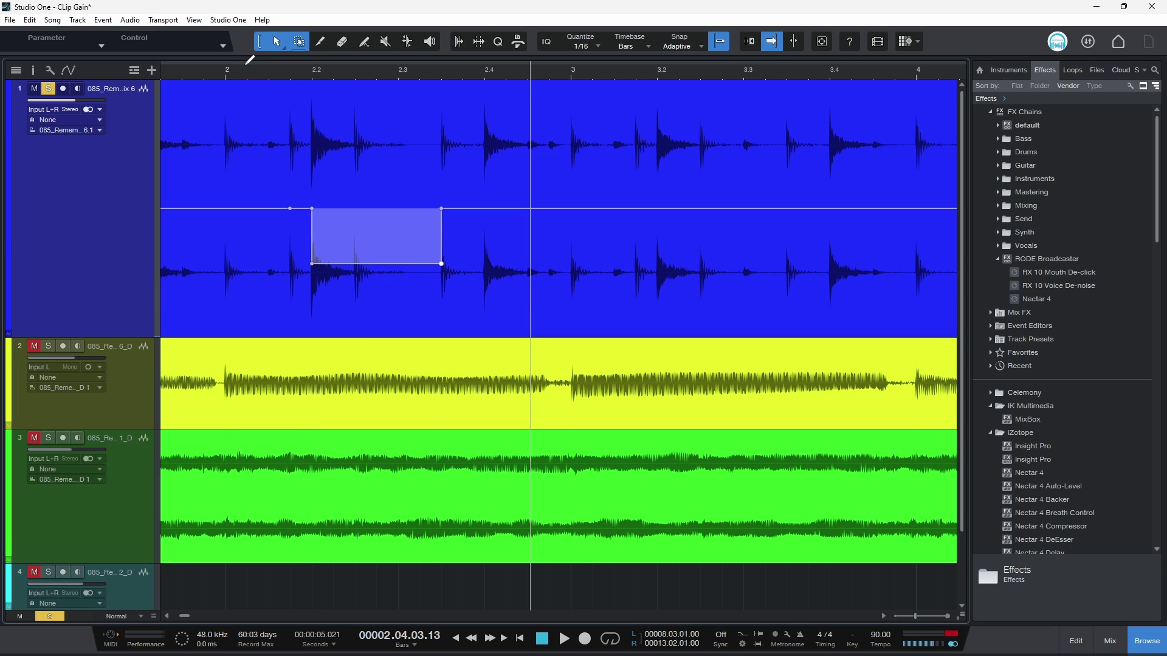
- Zoom out to bars 1–8 and play back from bar 1.4.3 to hear the levelled dip
click(260, 92)
key(shift+z)
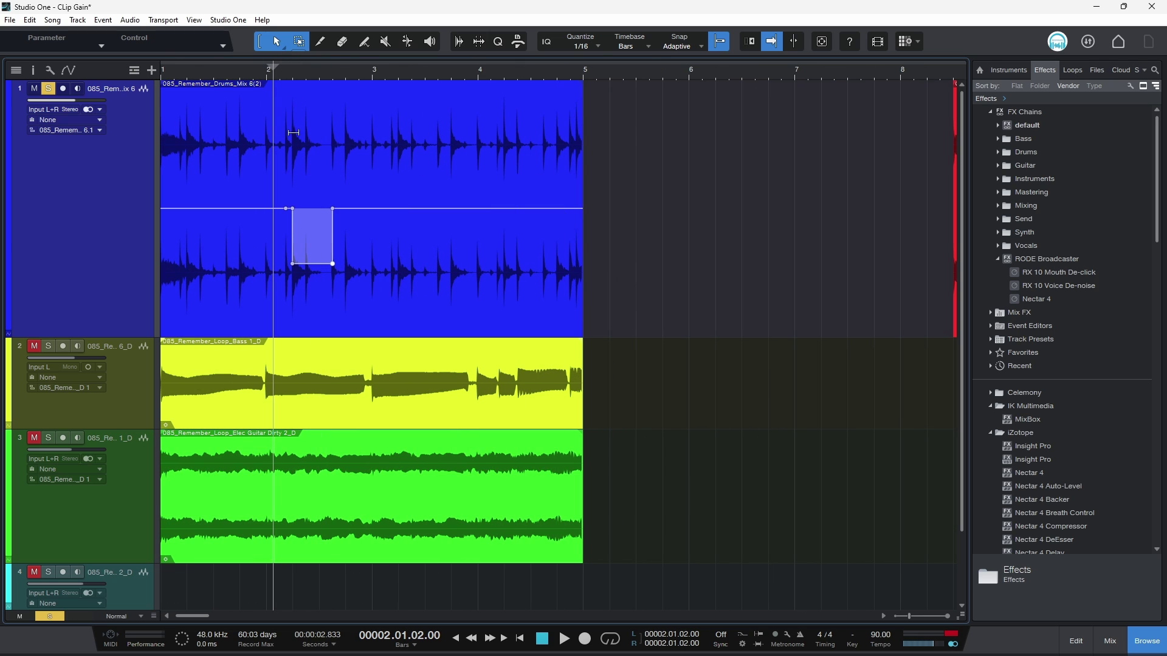
click(253, 74)
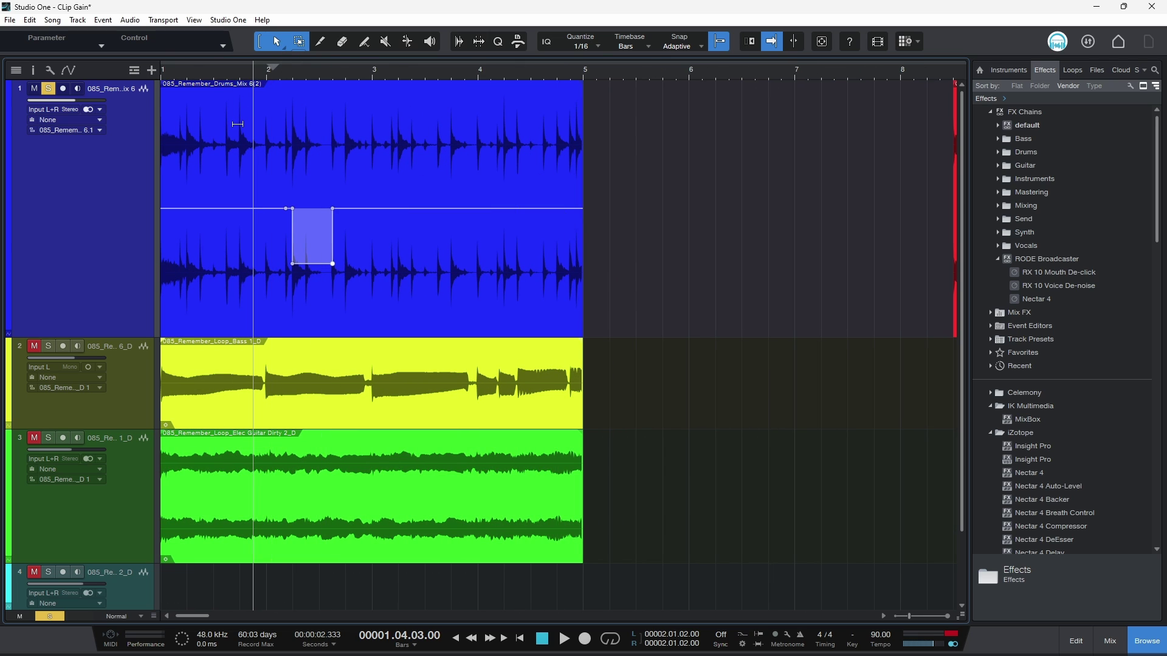
right_click(222, 167)
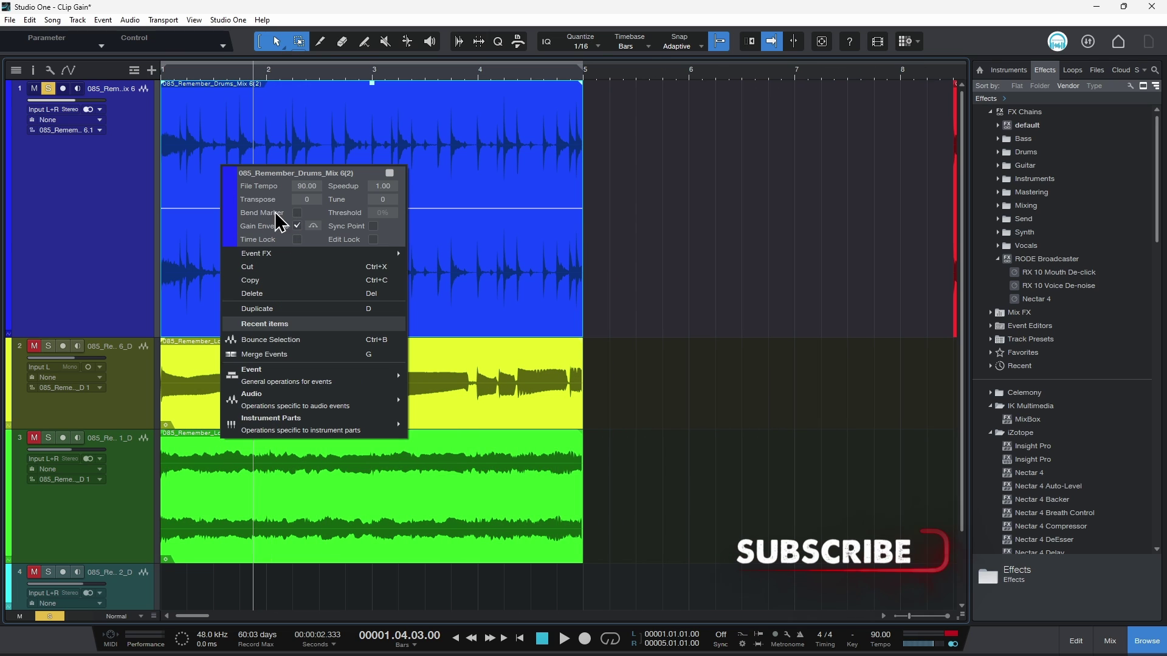
key(Escape)
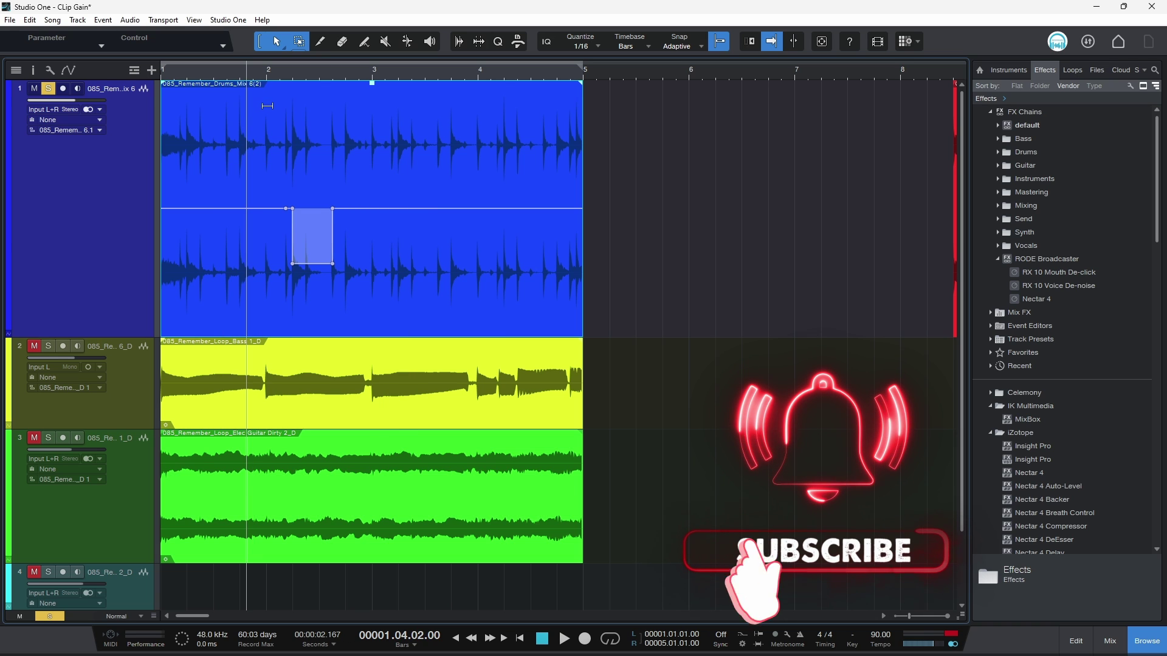
key(space)
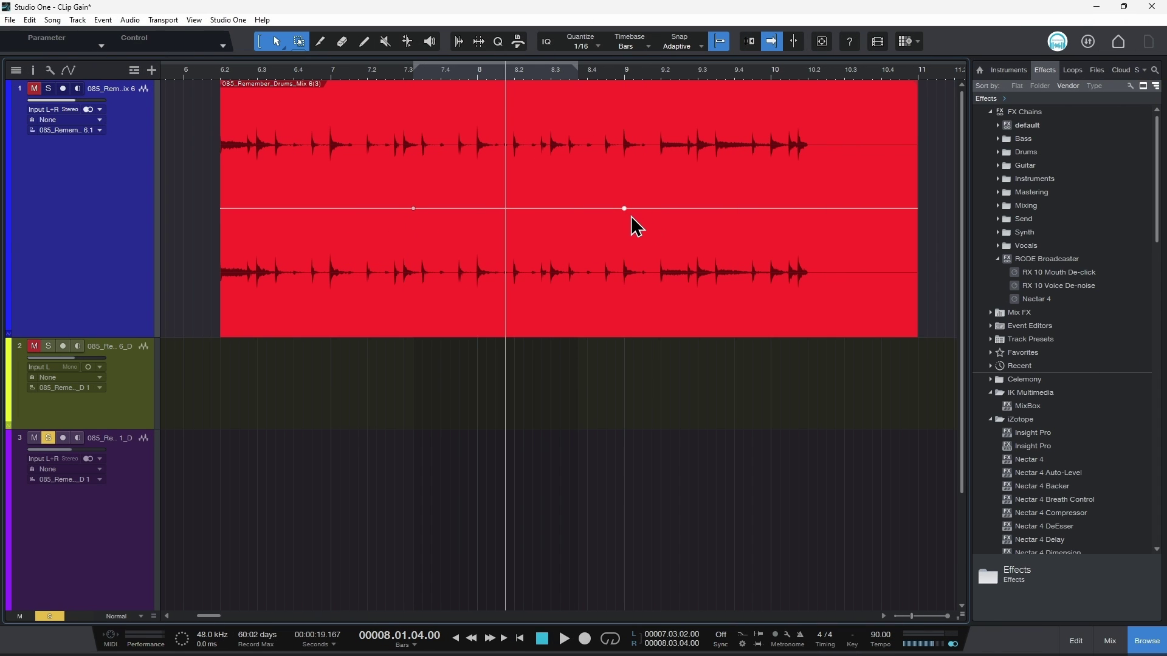
- Select bars 7.3 to 8.3 of the red drums clip and raise that stretch by +9.0 dB
drag(625, 209, 626, 184)
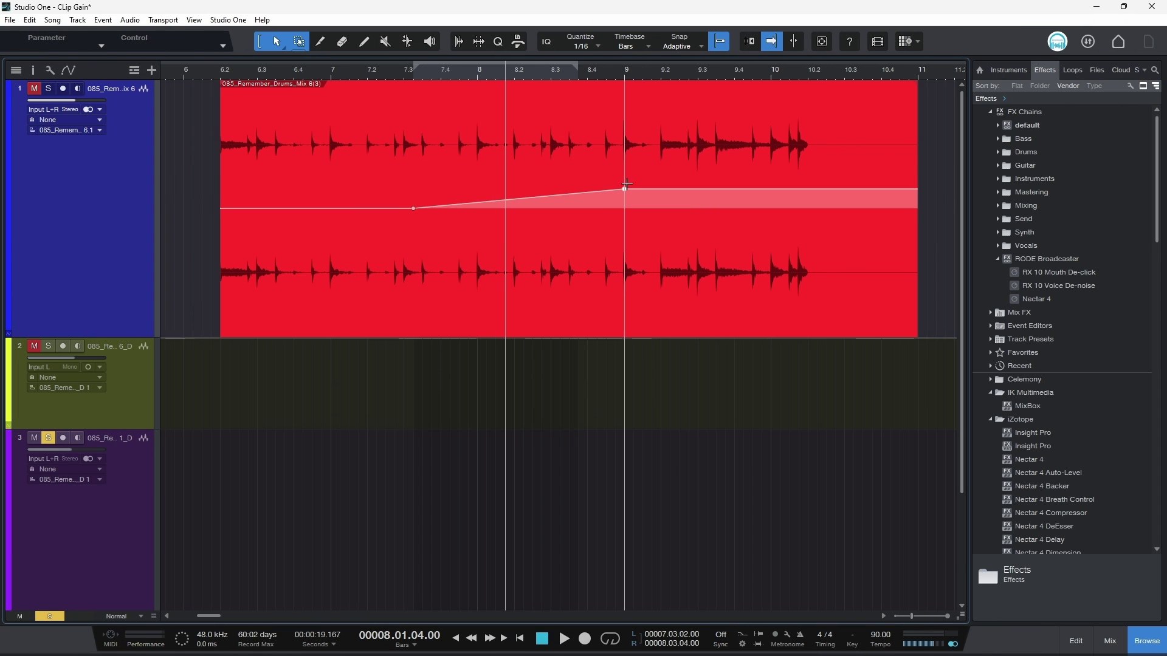
key(ctrl+z)
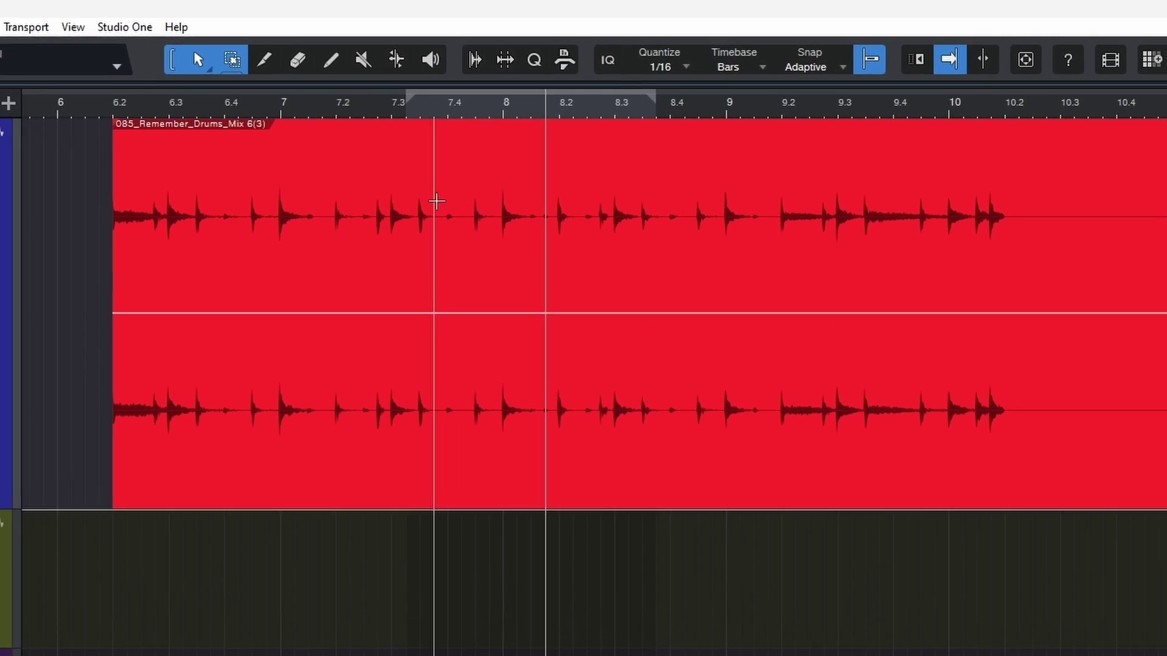
drag(397, 210, 645, 200)
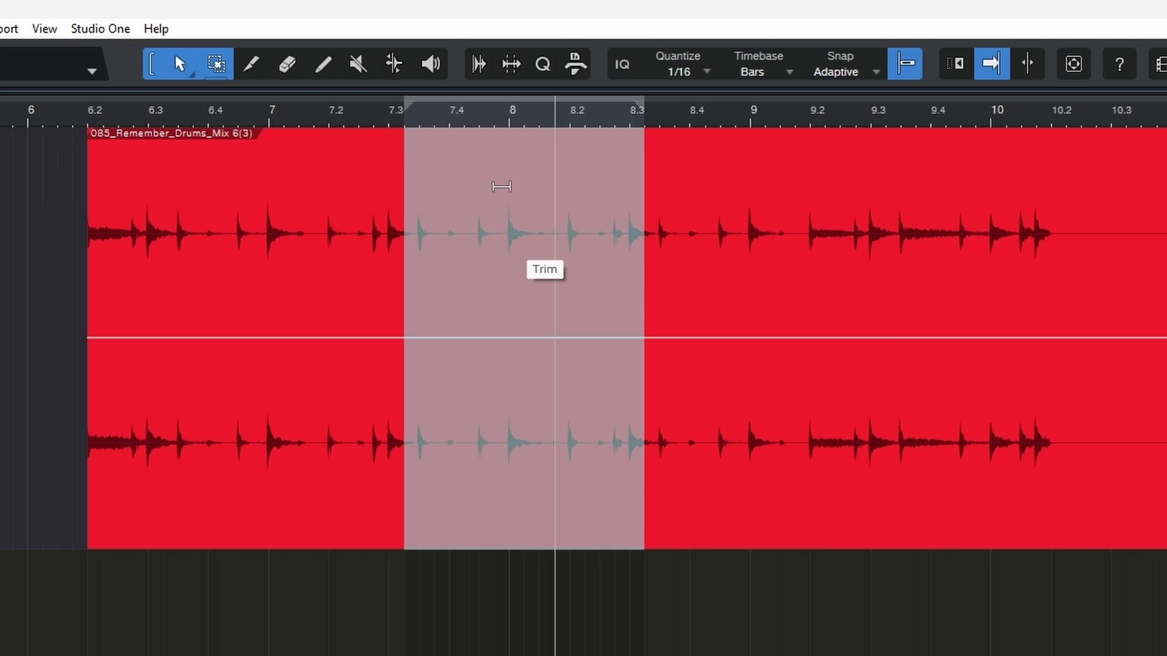
drag(525, 181, 528, 93)
click(826, 445)
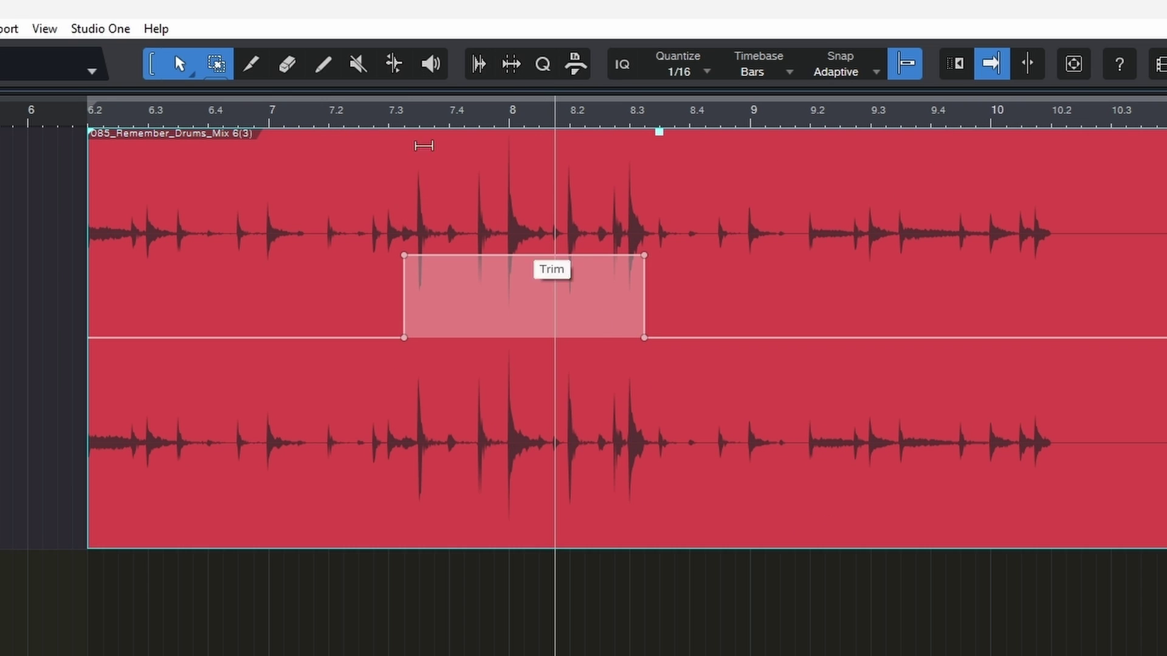
click(475, 594)
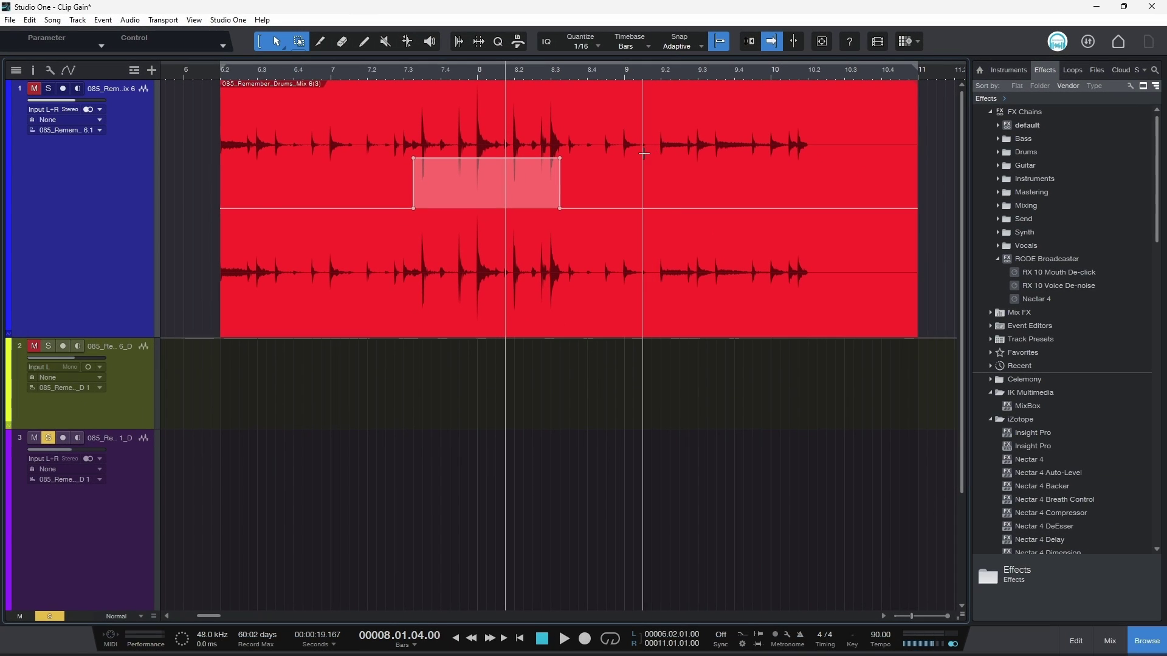
- Range-select bars 9.1–9.4 on the drums clip and raise its gain there
drag(781, 261, 950, 261)
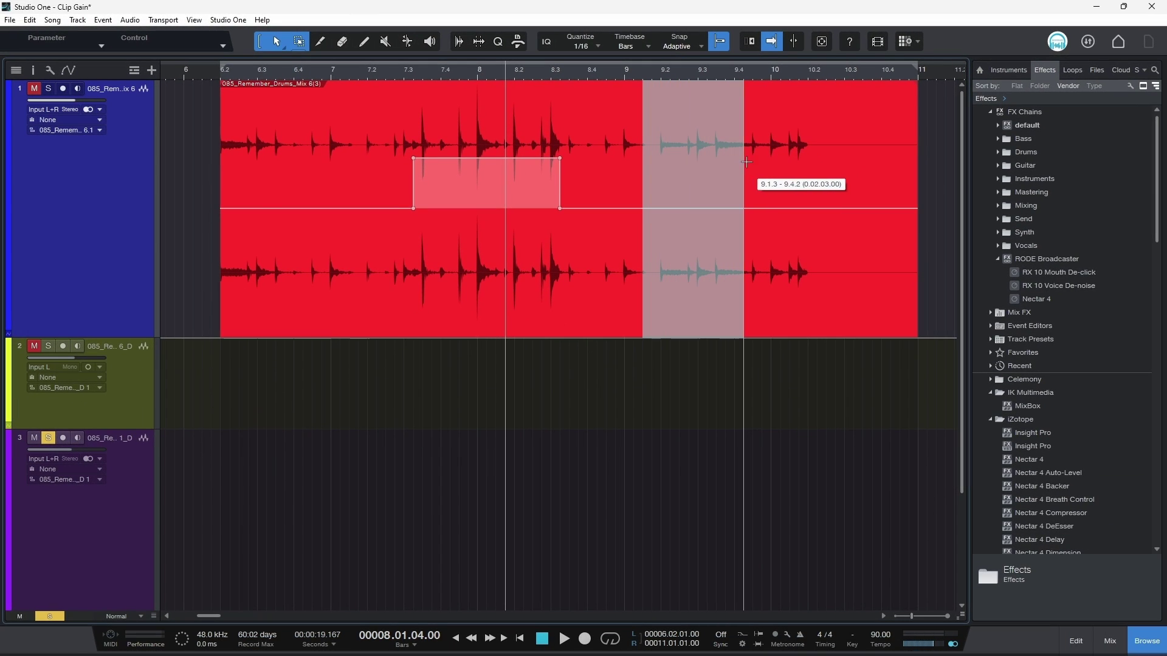
drag(746, 163, 745, 152)
drag(699, 208, 699, 153)
click(794, 274)
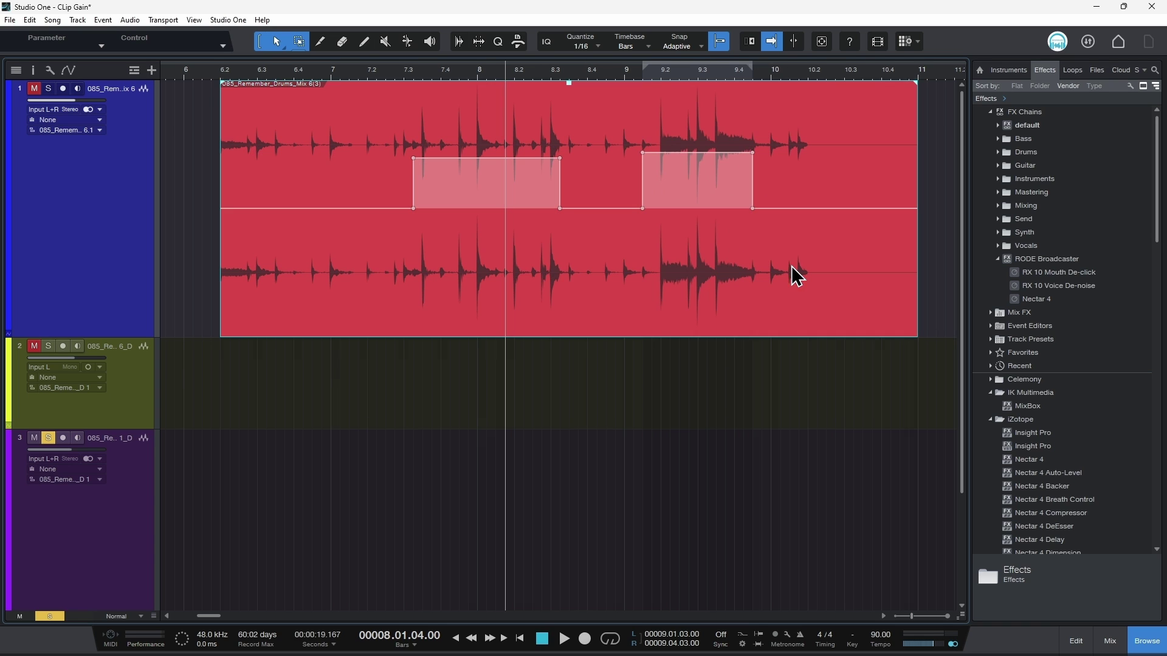
- Split the drums clip near bars 10 and 10.3 and raise the middle piece's gain
click(789, 134)
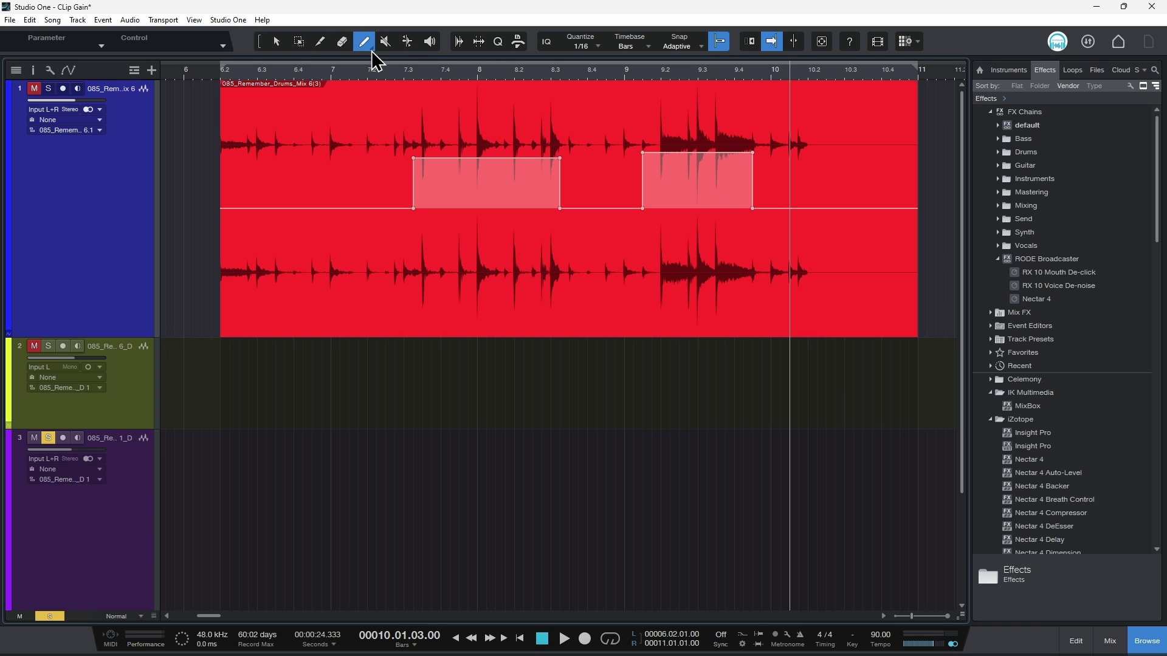
click(320, 41)
click(772, 137)
click(855, 136)
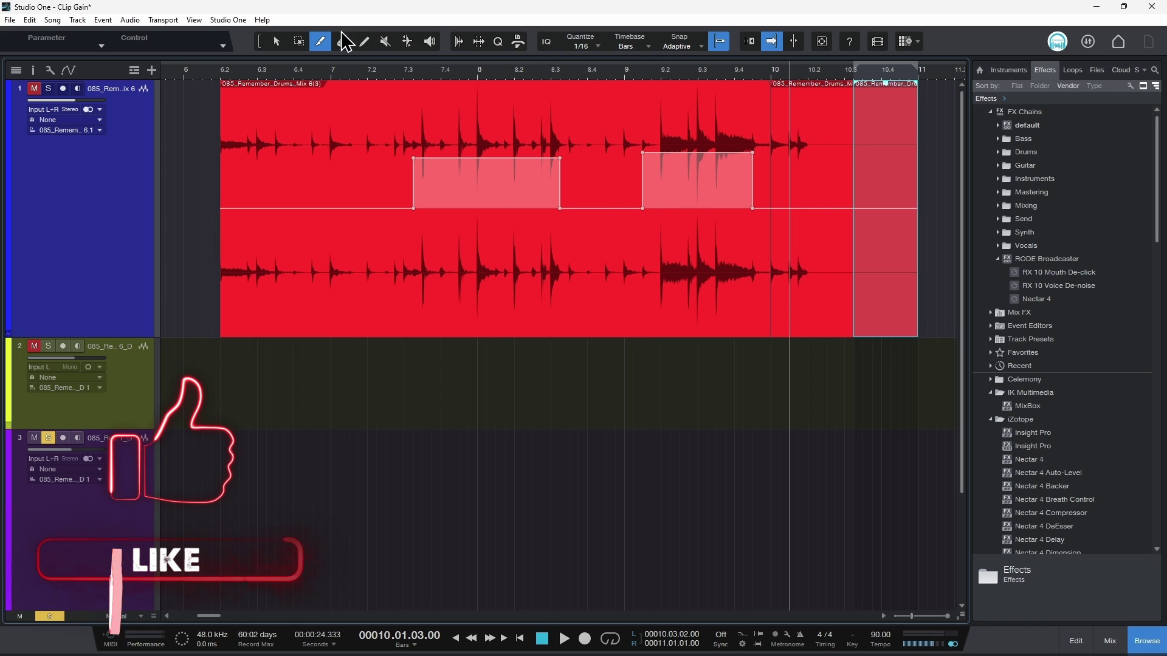
click(275, 47)
mouse_move(812, 84)
mouse_down()
mouse_move(815, 118)
mouse_move(813, 35)
mouse_move(815, 155)
mouse_move(814, 67)
mouse_up()
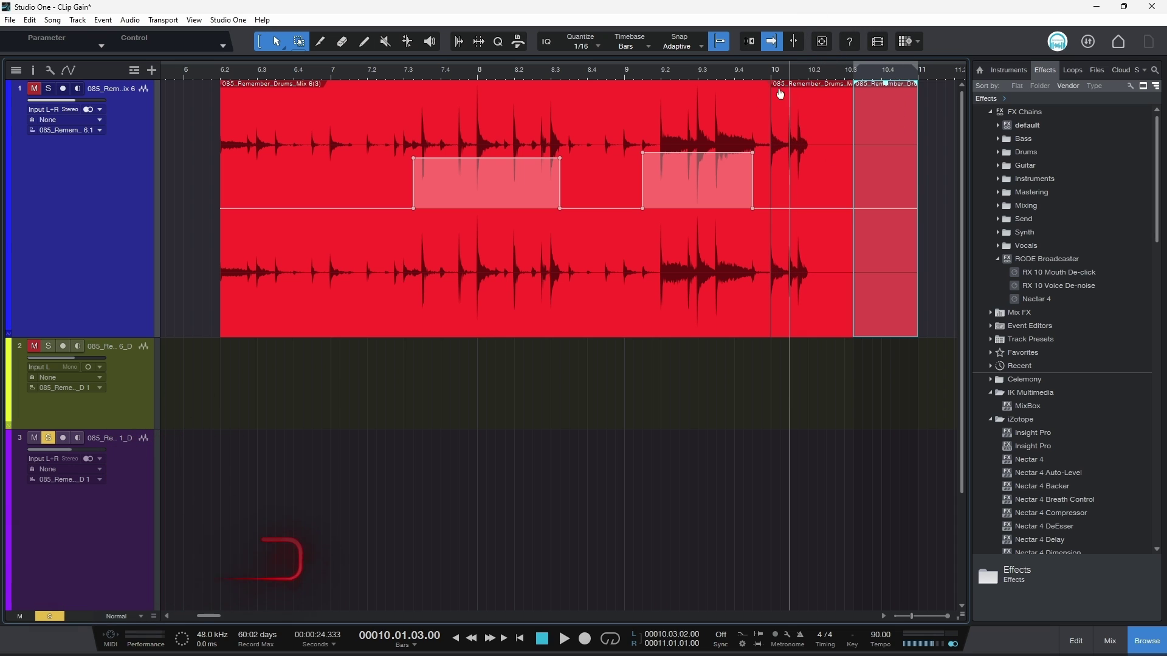
- Lift the whole drums clip's gain, pull a peak near bar 7, and select bars 10.1–10.3
double_click(261, 176)
click(333, 170)
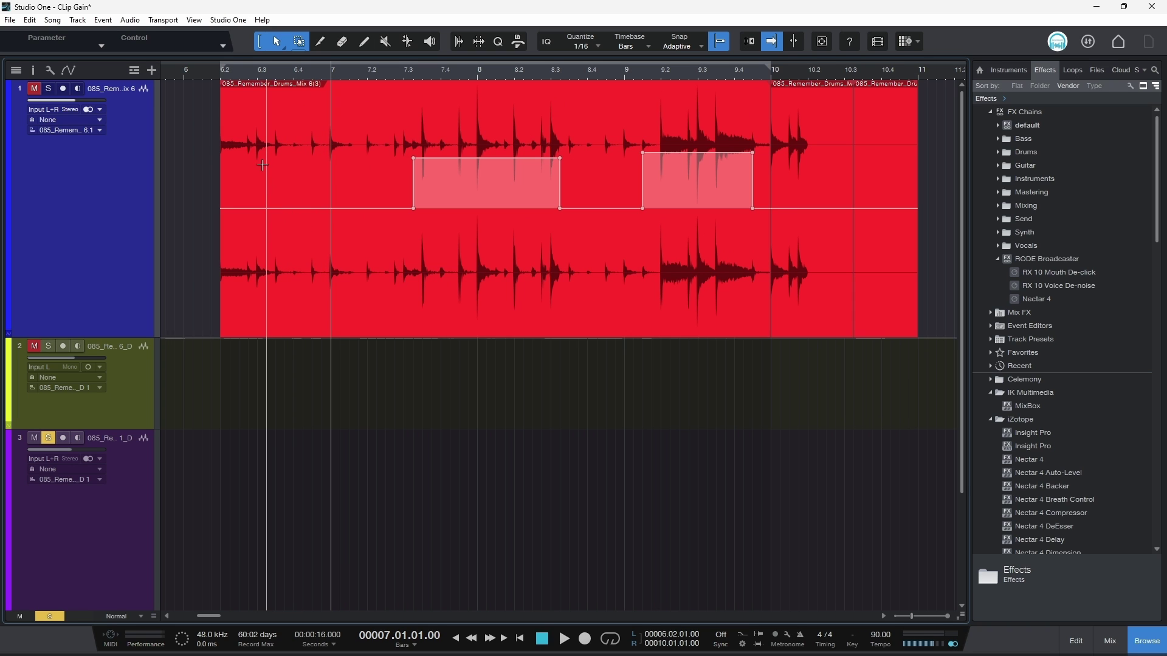
drag(280, 201, 279, 186)
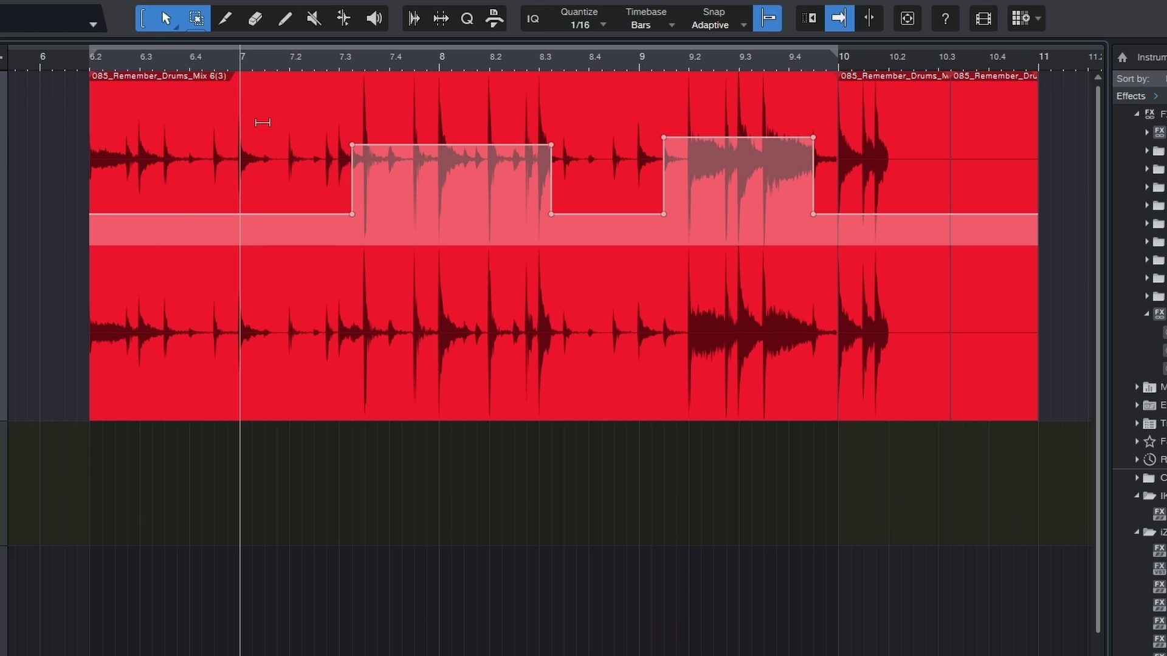
drag(262, 122, 339, 112)
mouse_move(200, 124)
mouse_down()
mouse_move(200, 200)
mouse_move(214, 201)
mouse_move(219, 112)
mouse_move(220, 124)
mouse_up()
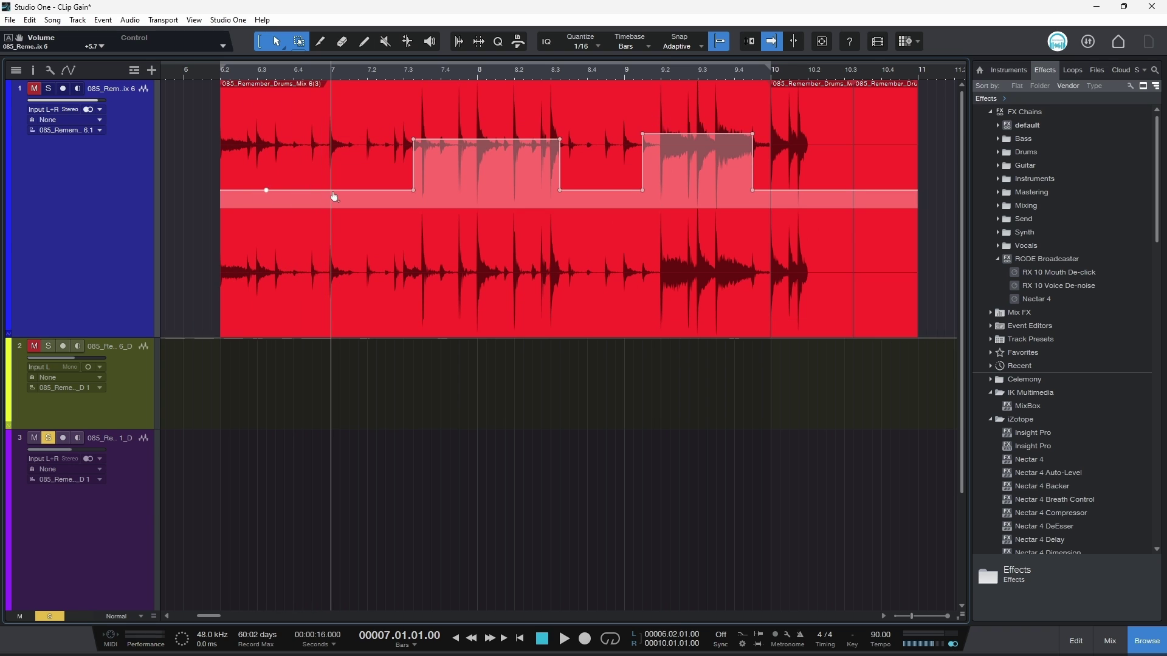
drag(331, 190, 322, 142)
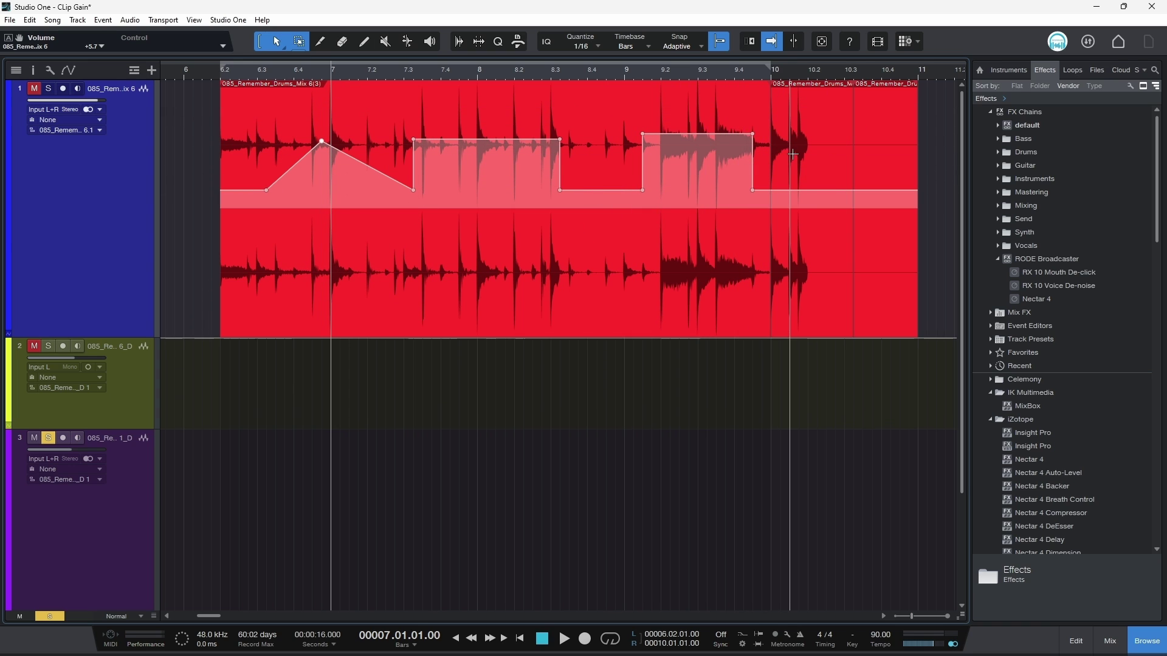
drag(792, 154, 833, 157)
- Dip the selected bars 10–10.3 by 9 dB, then bypass the drums clip's gain envelope
drag(819, 115, 826, 159)
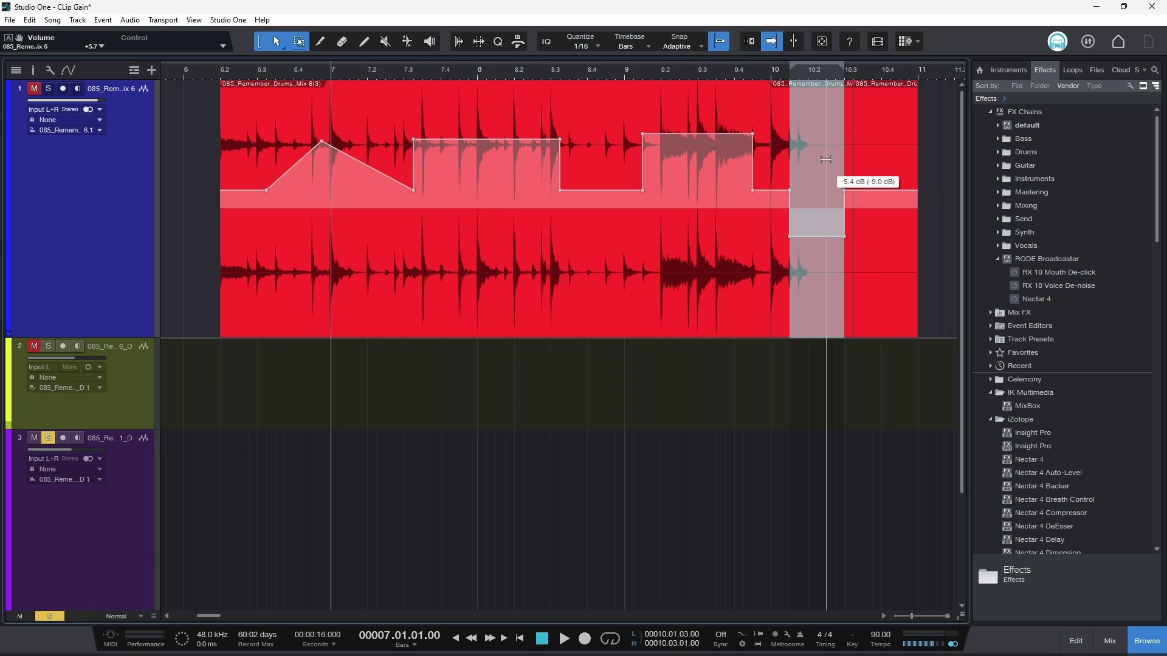
click(565, 304)
right_click(516, 265)
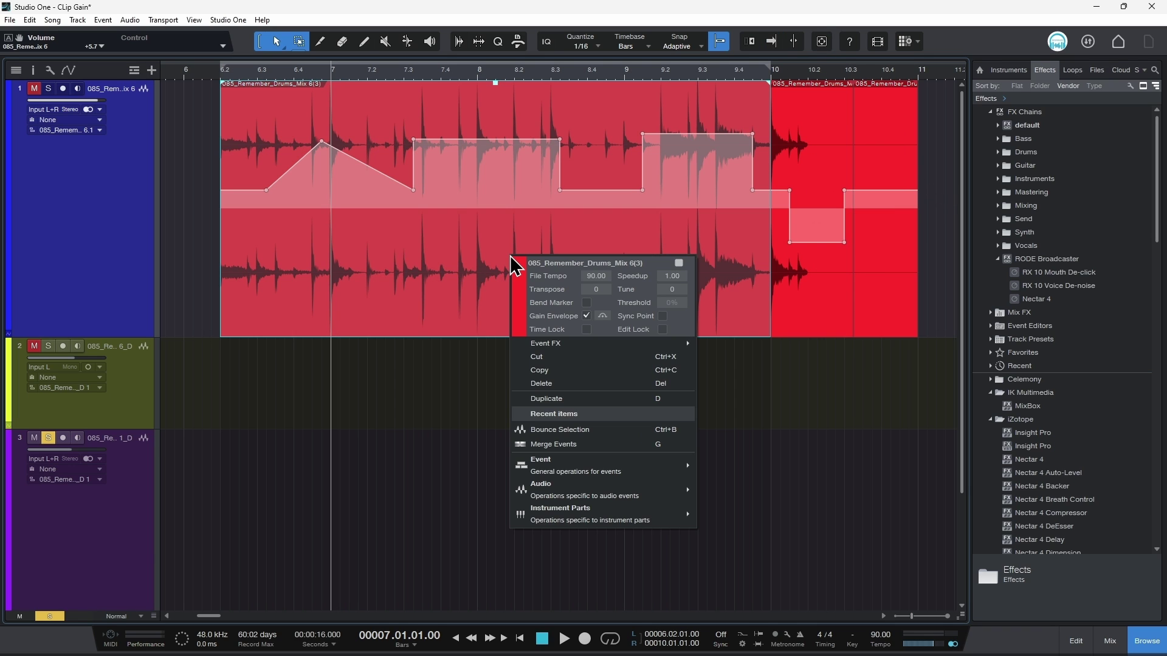
click(586, 316)
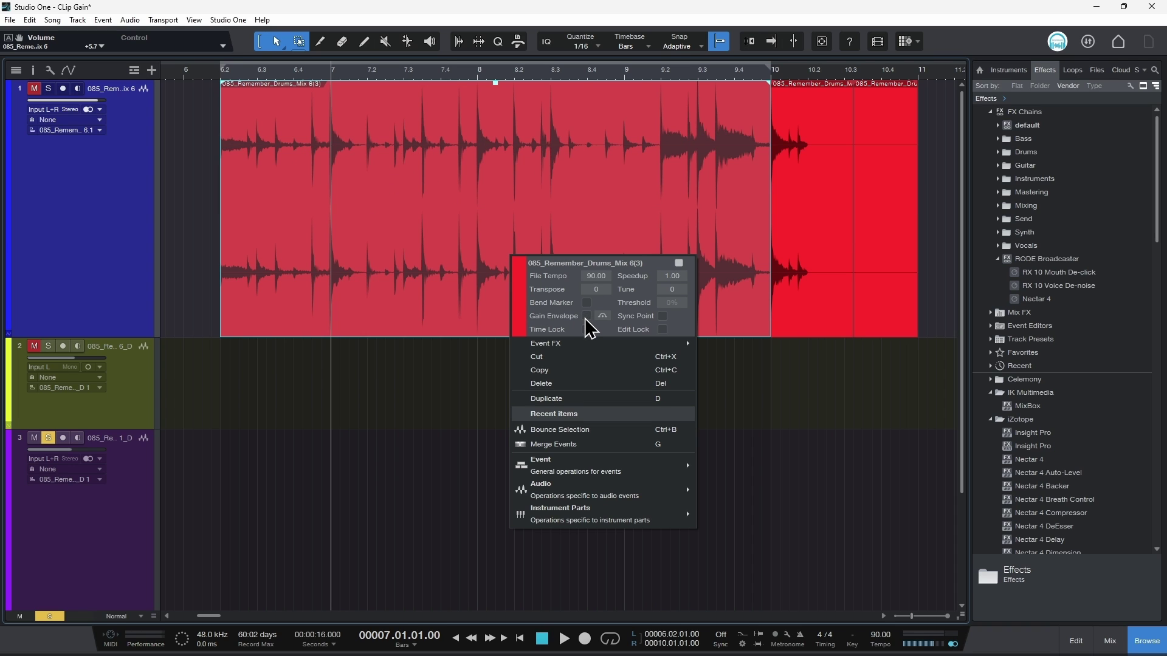
click(626, 248)
- Re-enable Gain Envelope on the drums clip
click(783, 226)
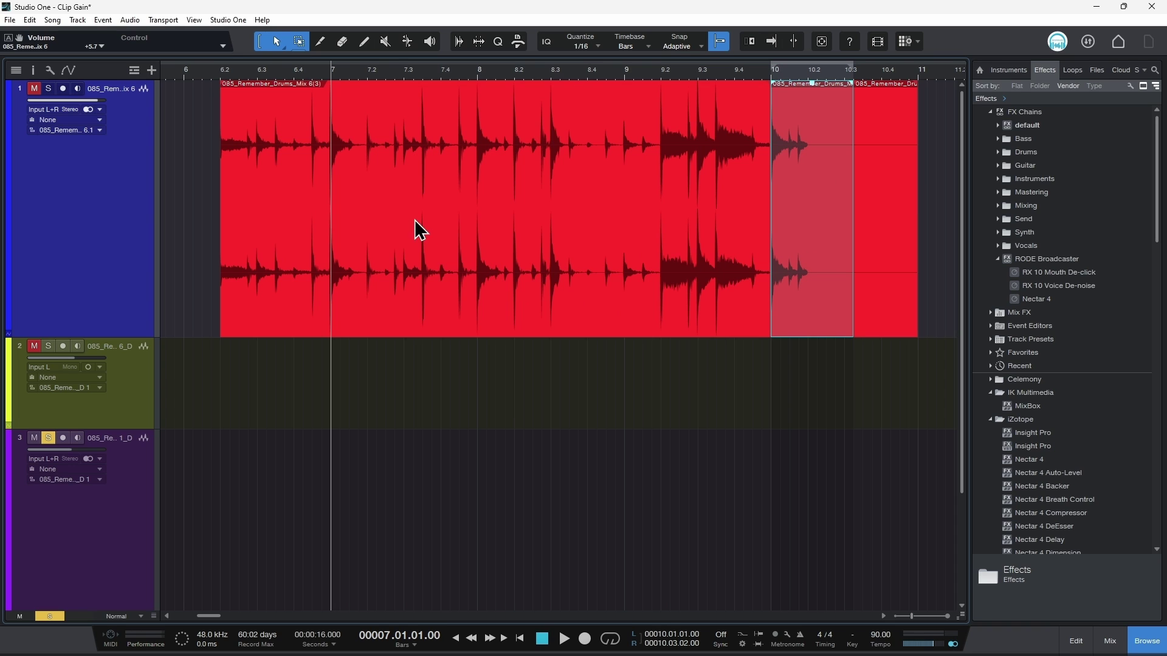
right_click(468, 239)
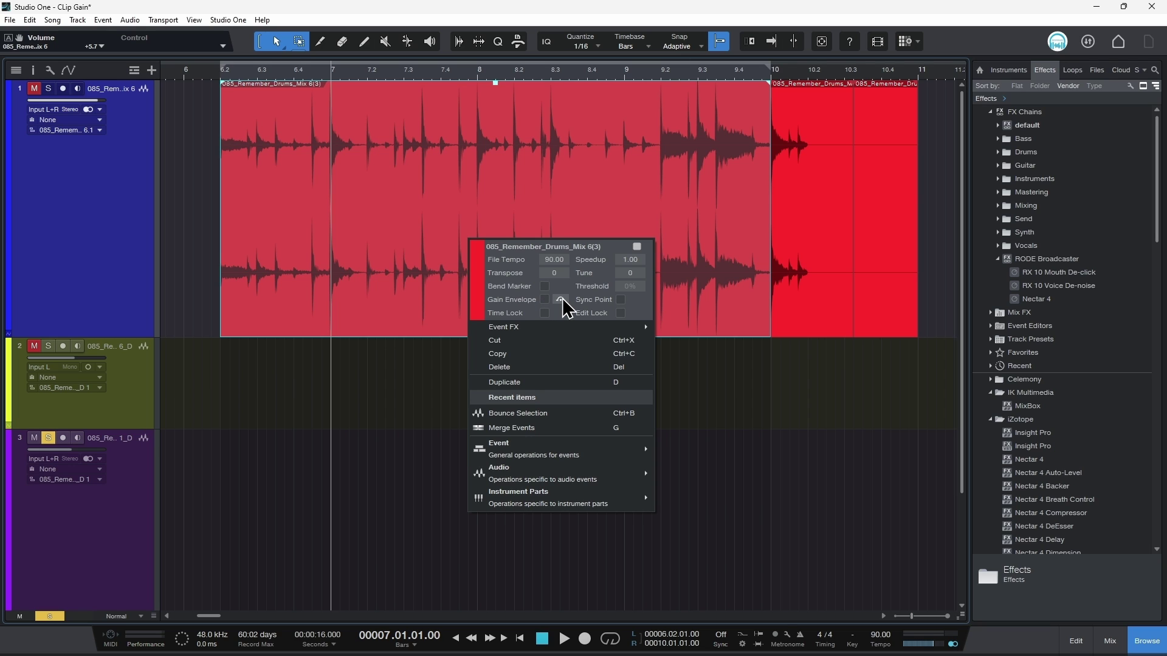
click(545, 300)
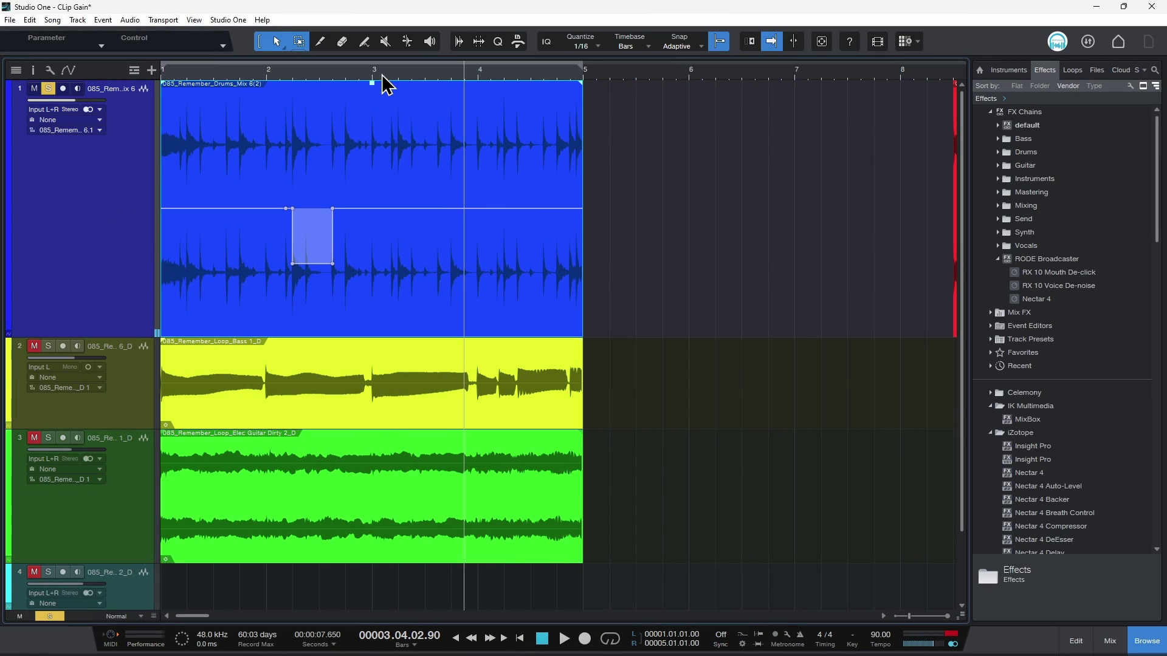
- Add two drums envelope points, raise the second, and bend the ramp into a curved swell
scroll(394, 78, up, 5)
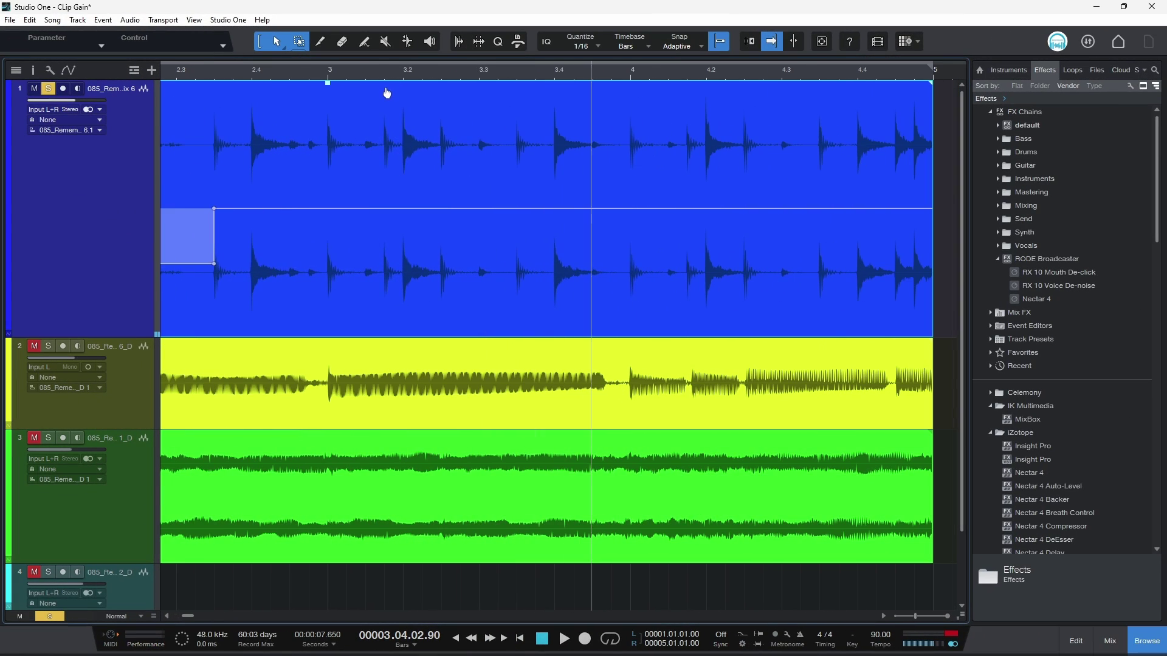
click(368, 212)
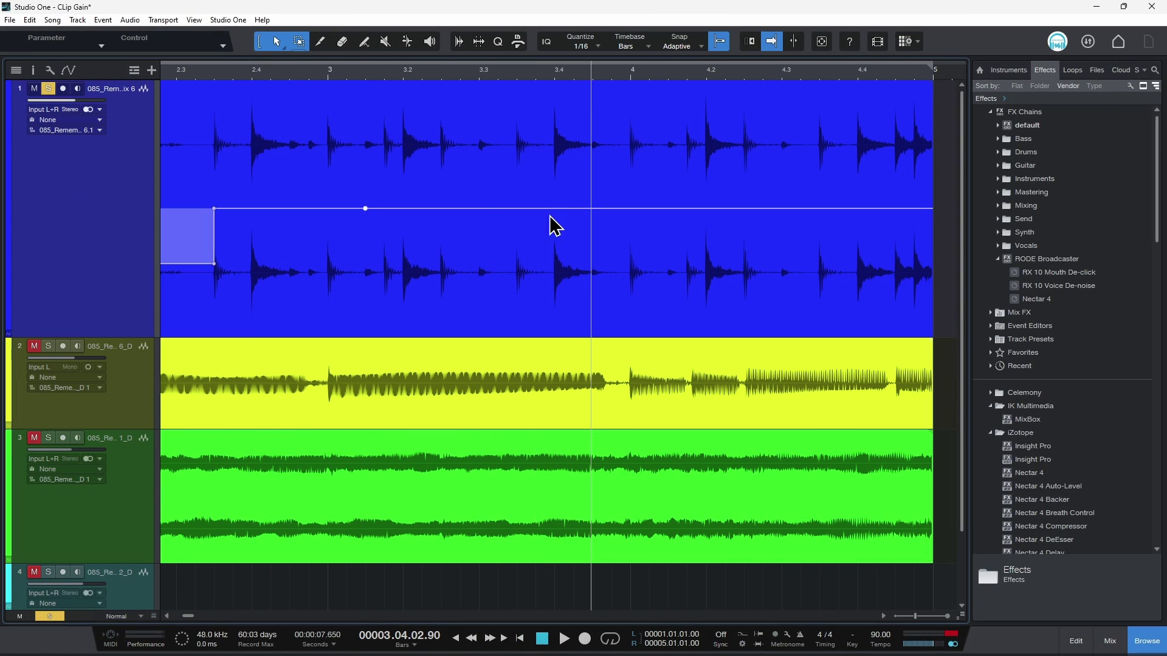
click(611, 210)
drag(611, 209, 611, 146)
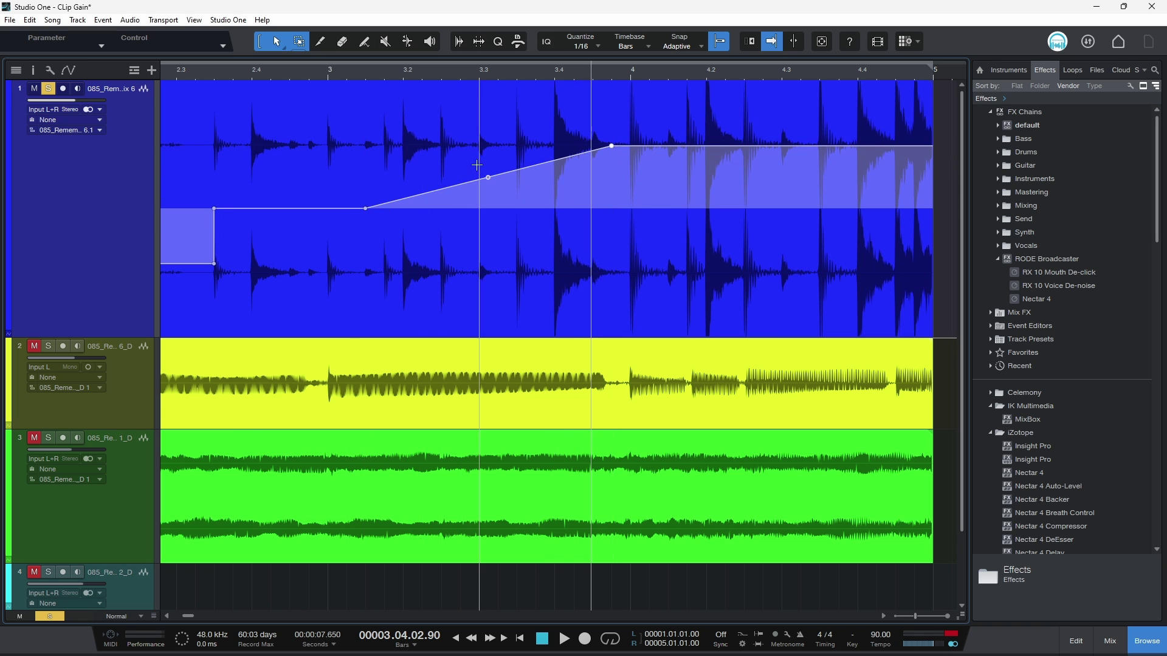
drag(488, 178, 523, 202)
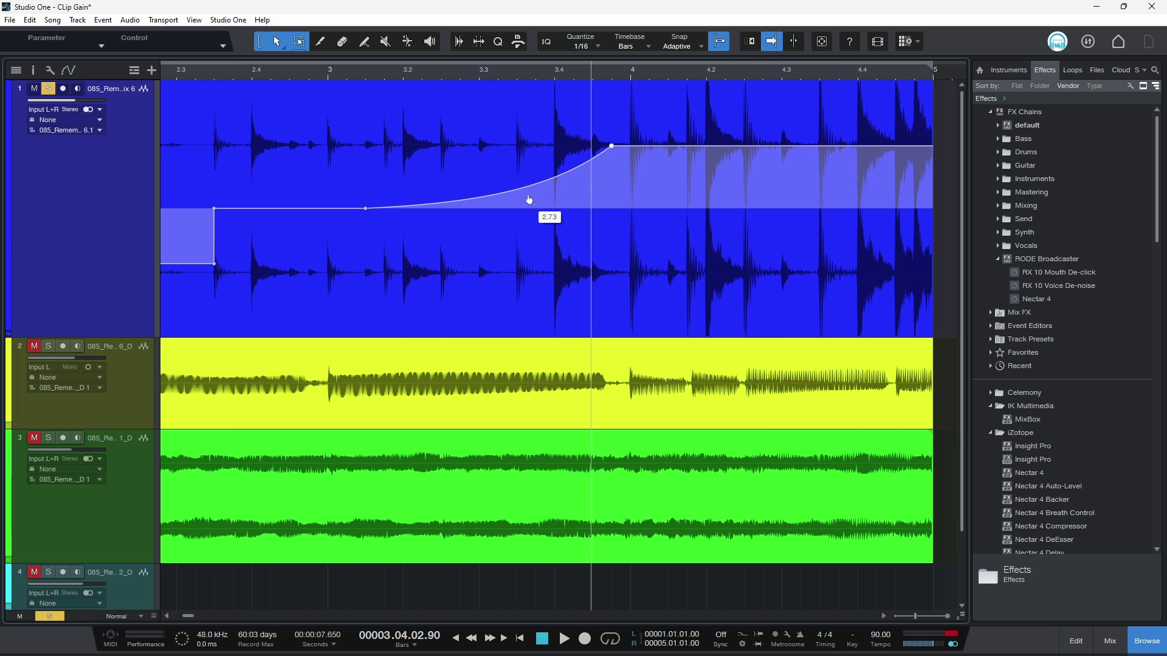
- Move the swell's peak to bar 4.4, drop the gain sharply at the clip end, and play
click(611, 148)
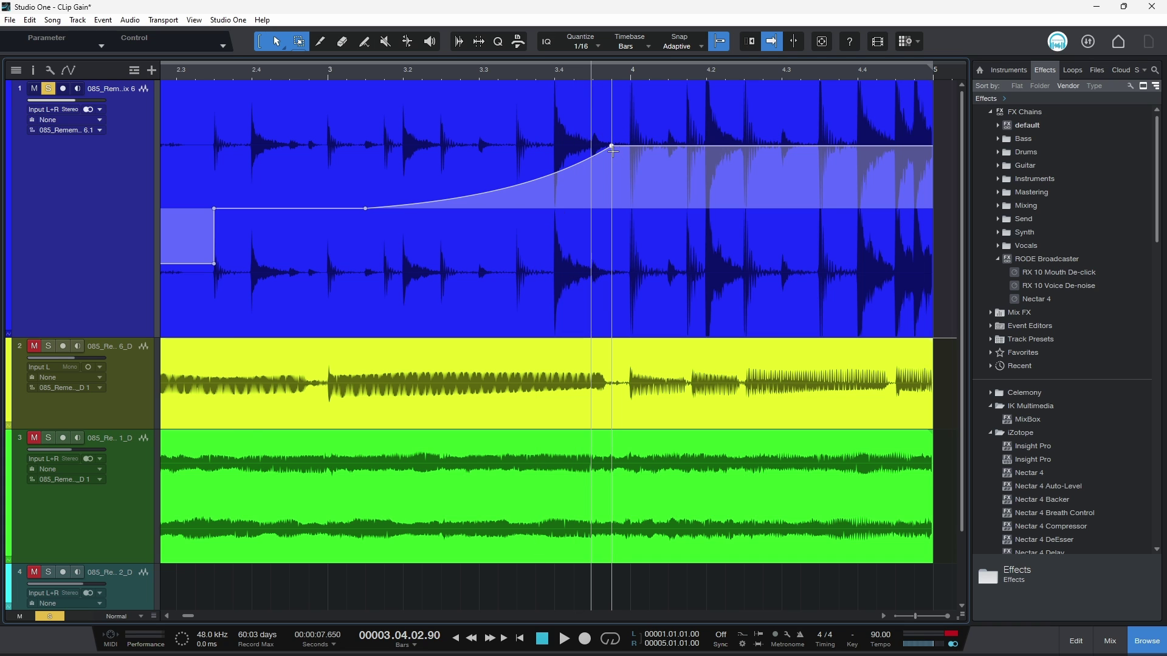
drag(611, 147, 877, 141)
key(w)
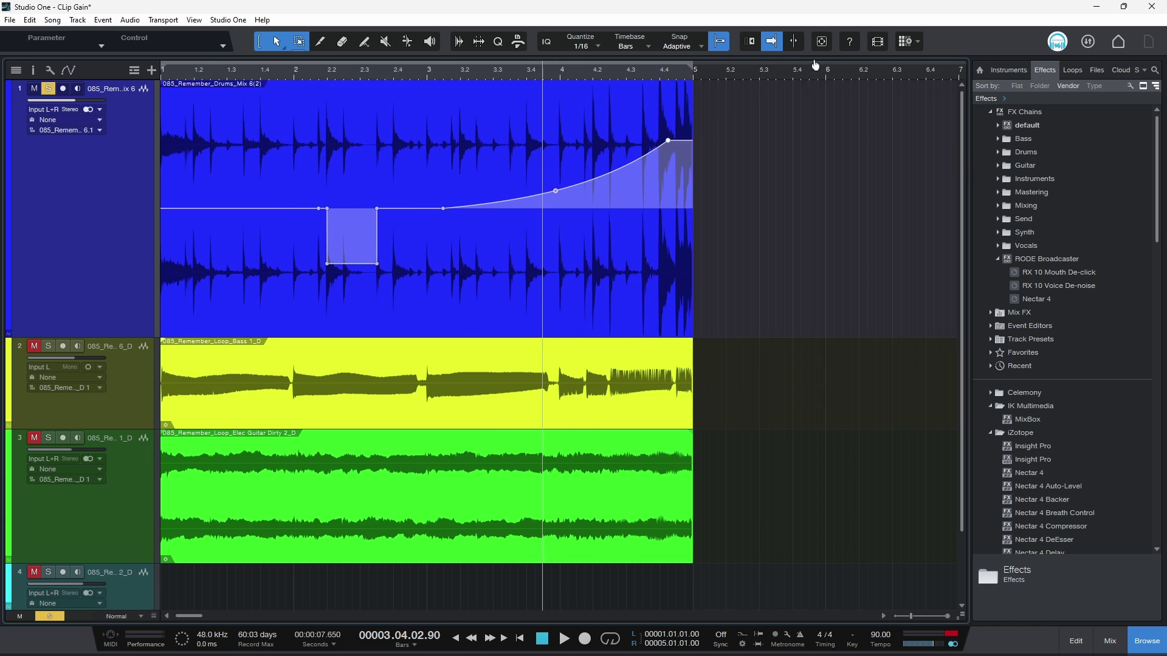
drag(674, 143, 668, 246)
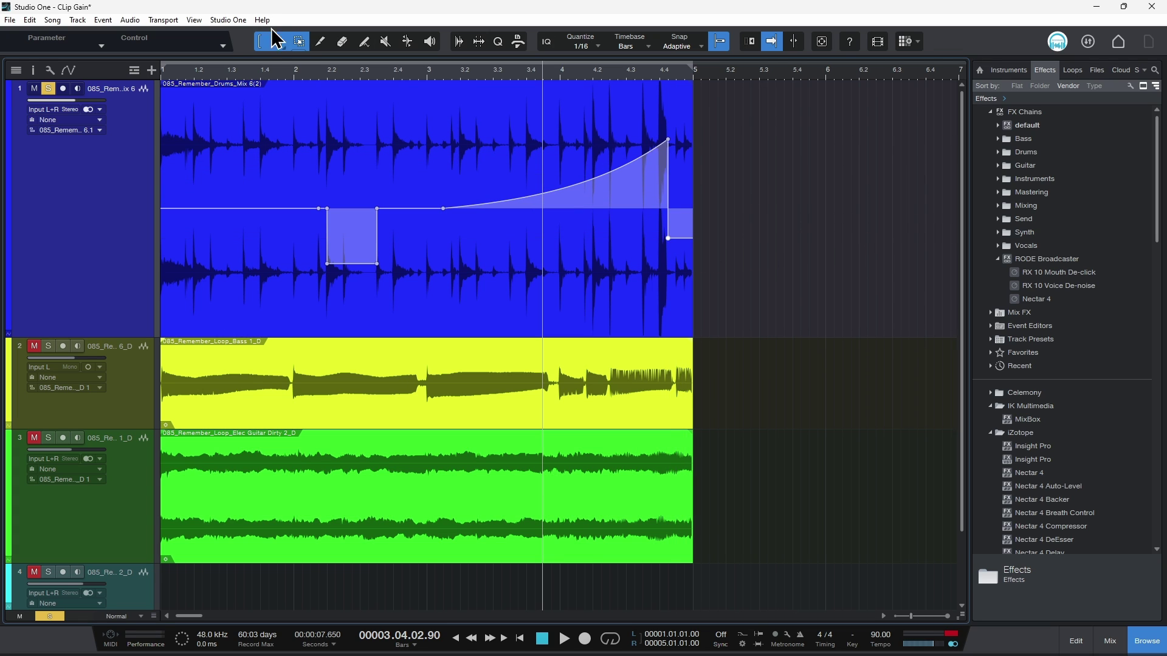
key(space)
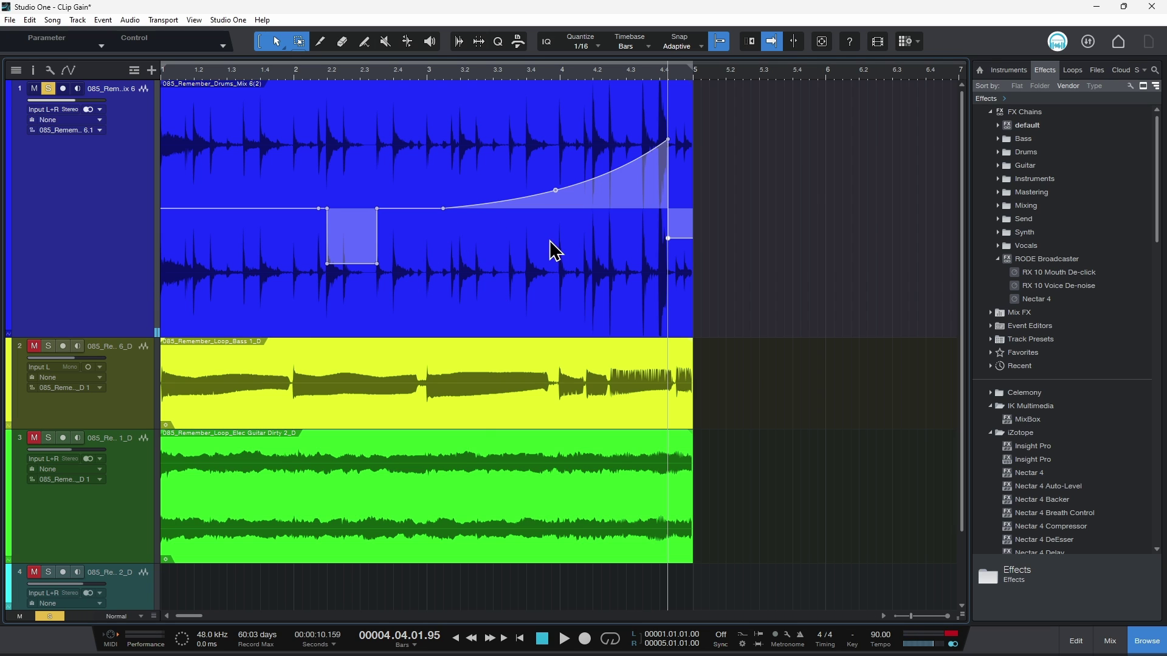
- Reshape the drums envelope into steep peaks and dips, then audition it from bar 3.1
drag(510, 209, 487, 146)
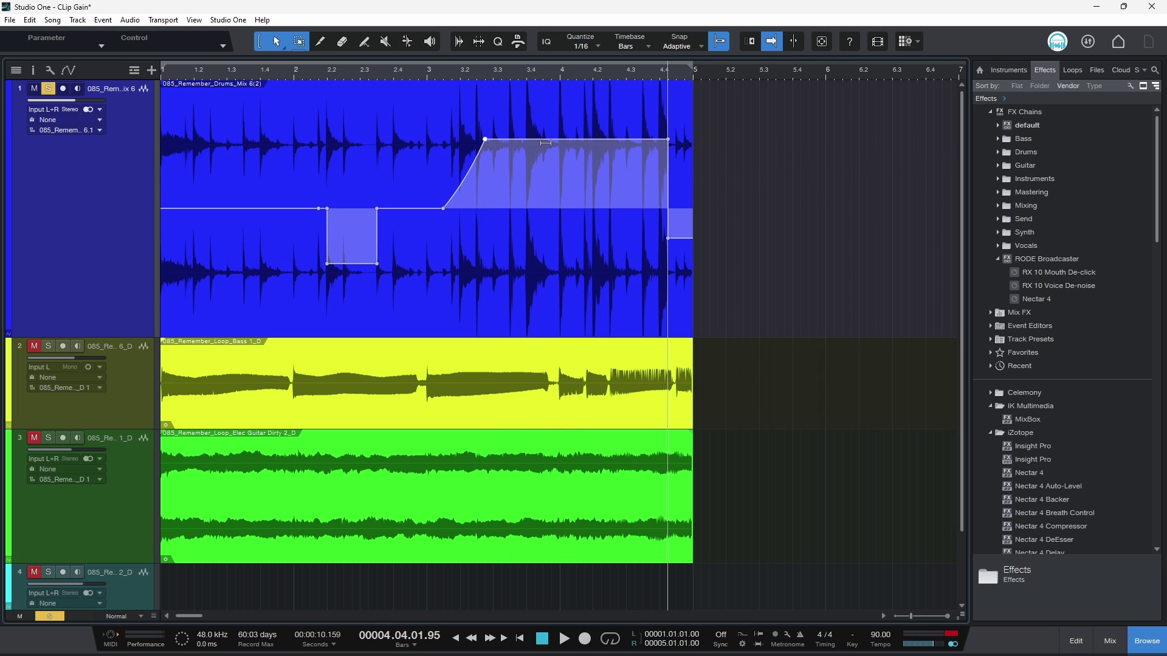
drag(543, 139, 559, 111)
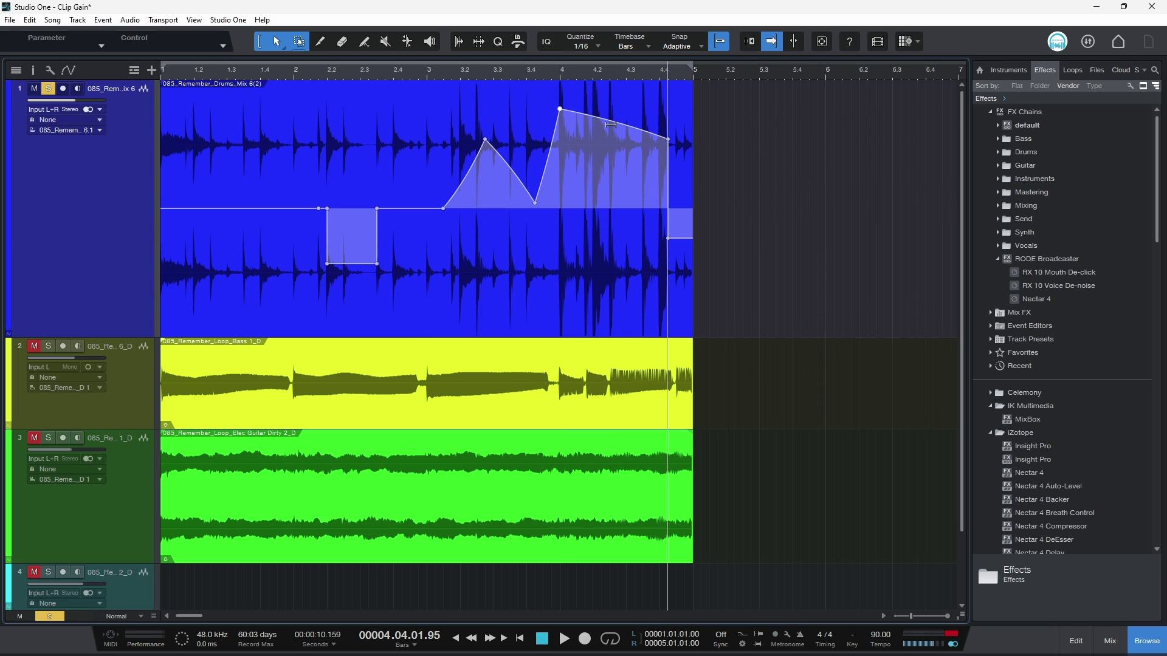
drag(624, 128, 610, 223)
click(435, 71)
key(space)
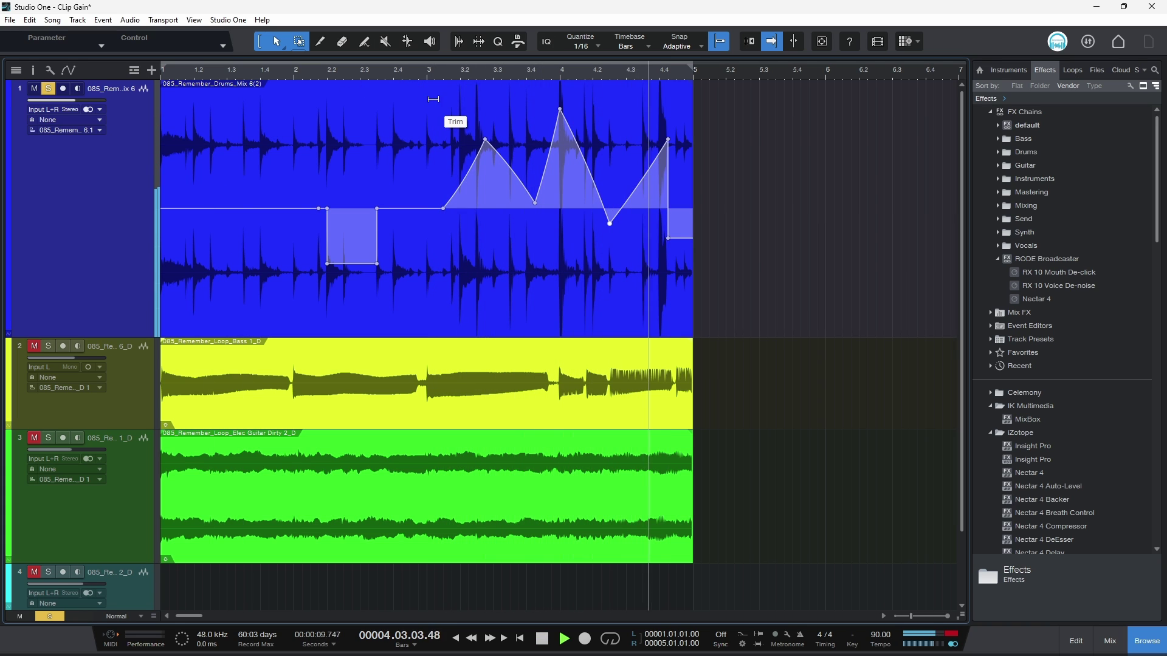
key(space)
- Unsolo the drums track, solo the dirty electric guitar track, and play from the song start
scroll(417, 300, down, 2)
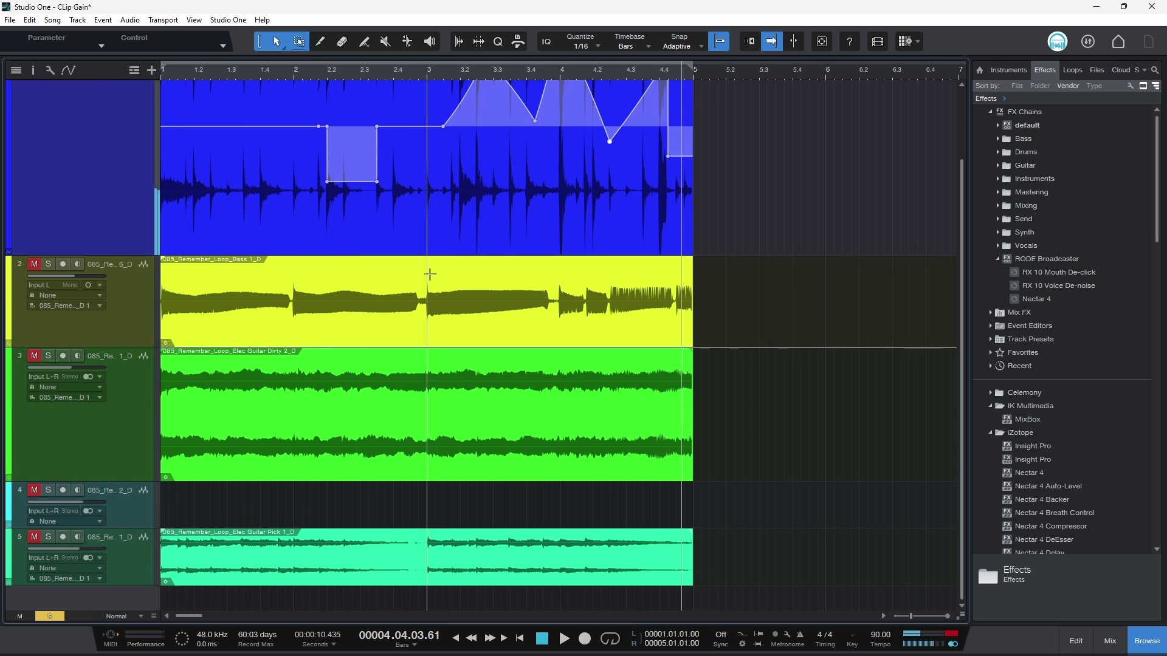
scroll(41, 156, up, 2)
click(48, 90)
scroll(76, 346, down, 2)
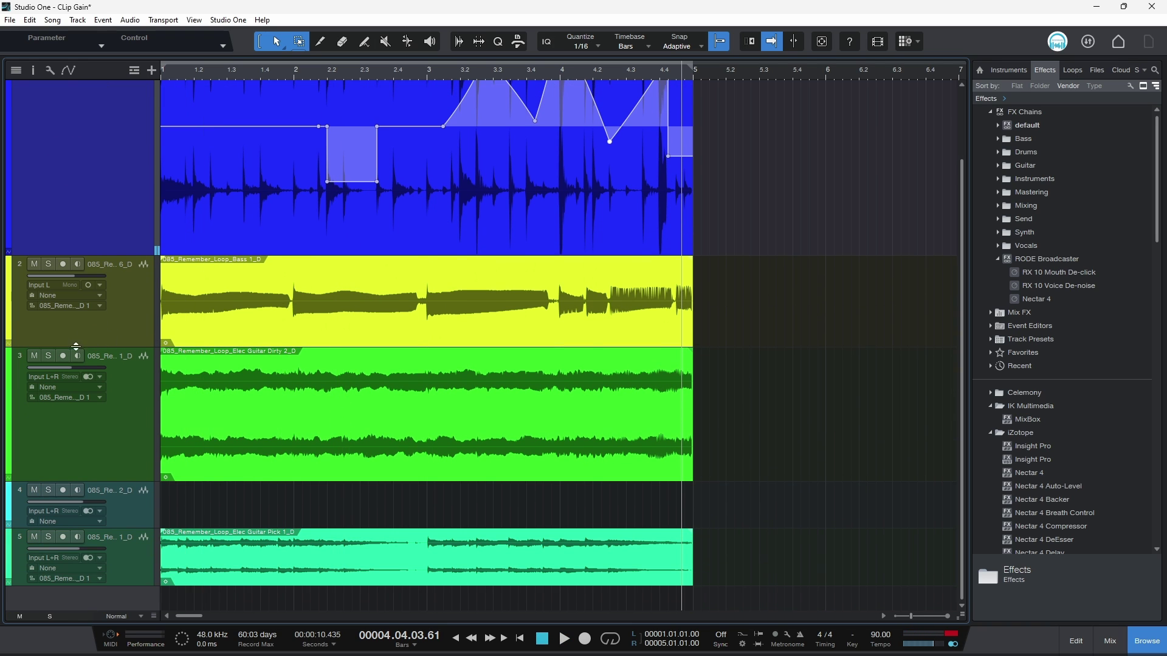
click(52, 358)
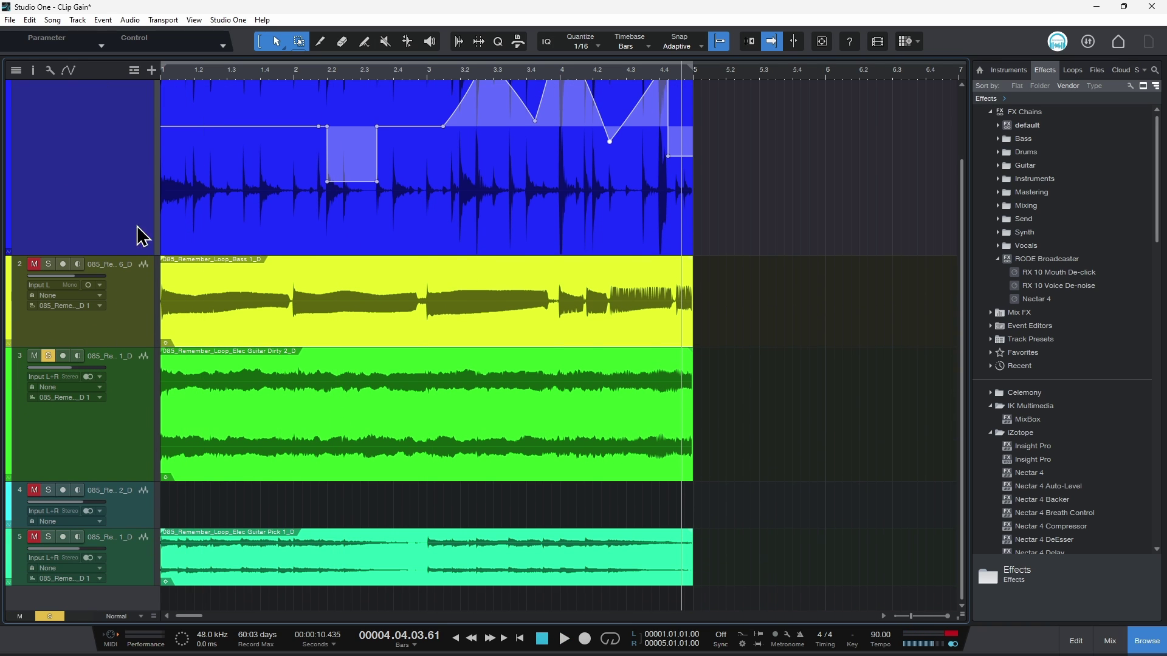
click(286, 82)
key(space)
- Toggle the bass track's mute and solo on and back off, stop, and zoom to bars 1.2–5
click(35, 264)
click(49, 264)
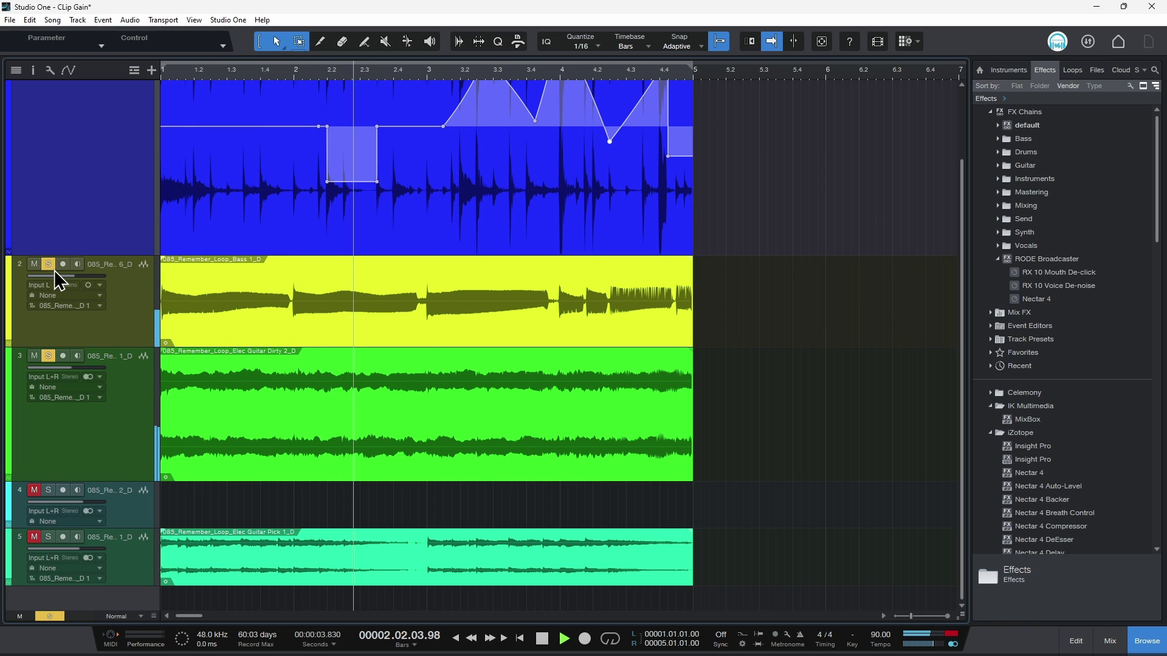
click(48, 264)
click(35, 264)
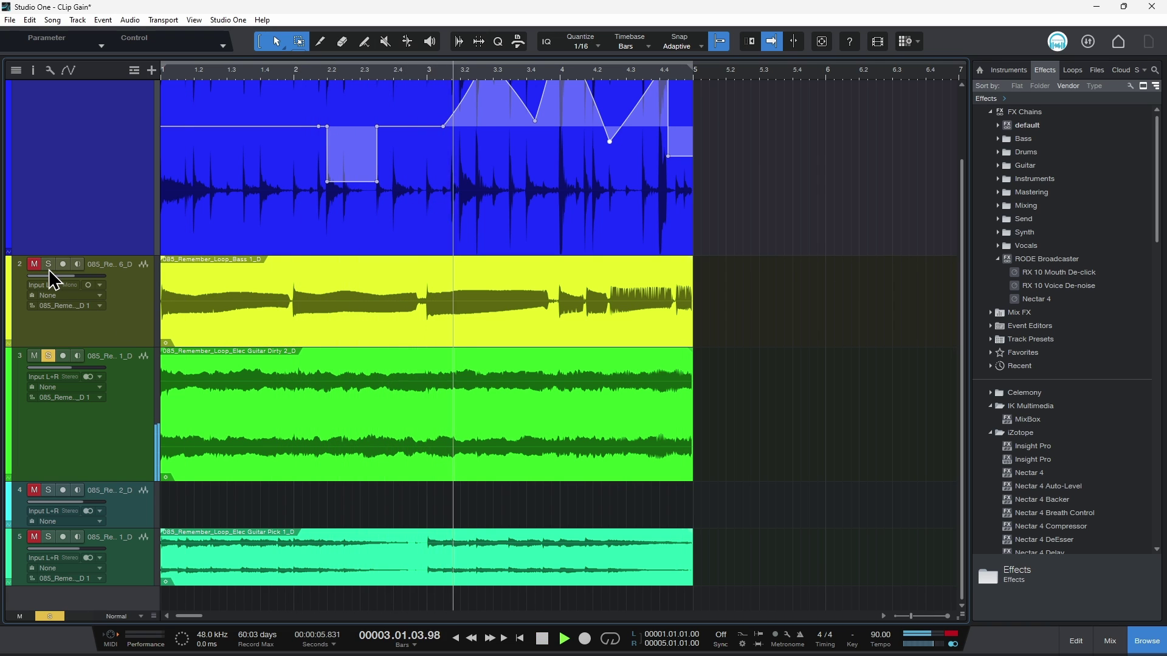
key(space)
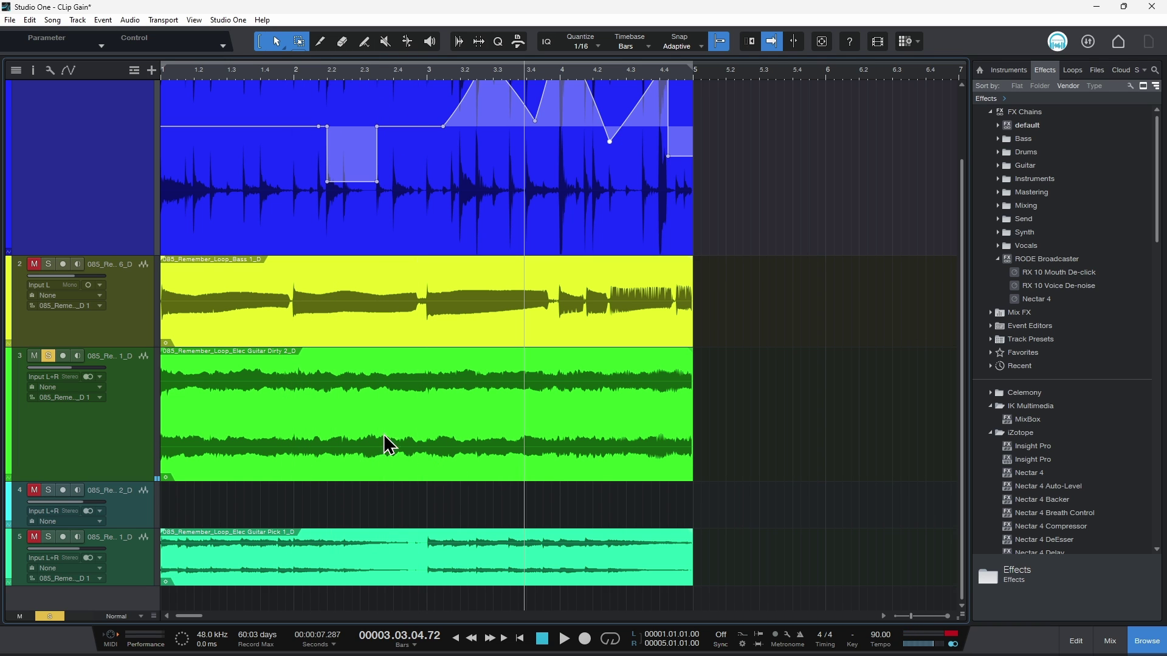
mouse_move(279, 76)
mouse_down()
mouse_move(247, 78)
mouse_move(253, 99)
mouse_move(261, 79)
mouse_up()
drag(376, 392, 351, 450)
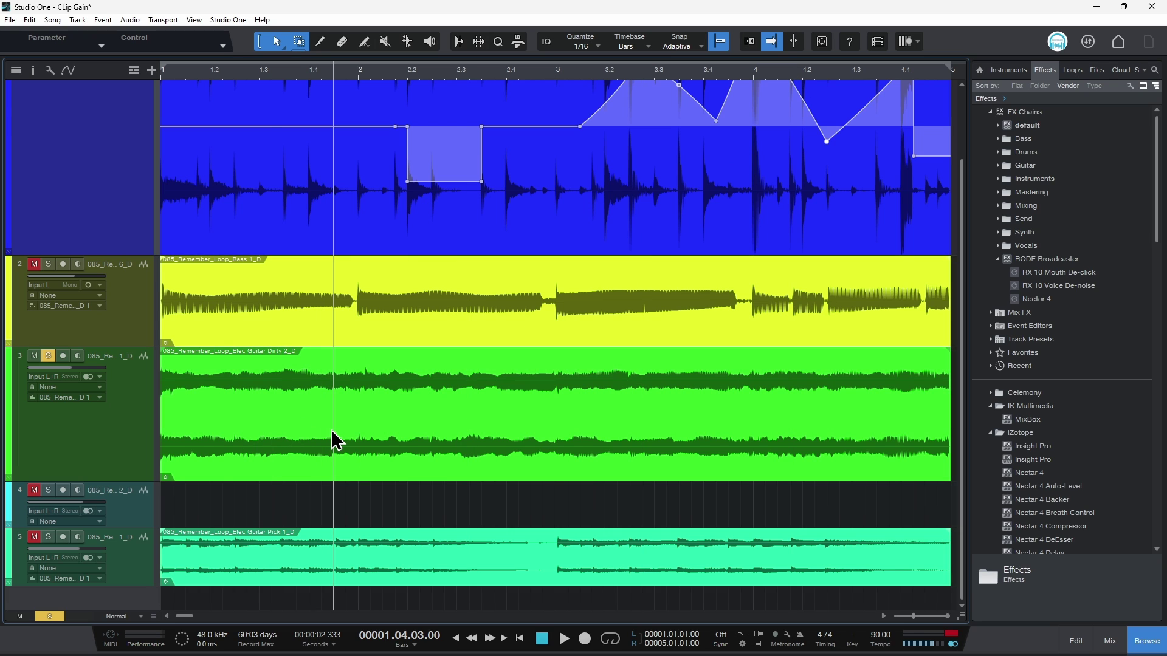
- Enable Gain Envelope on the dirty electric guitar clip
right_click(335, 440)
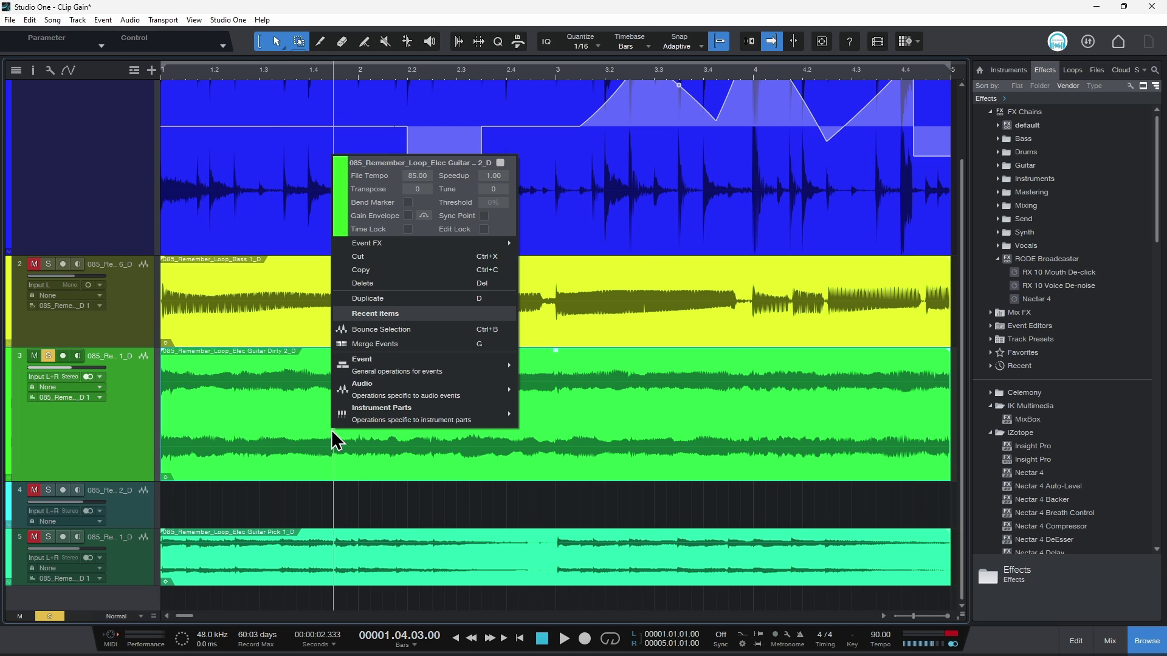
click(407, 216)
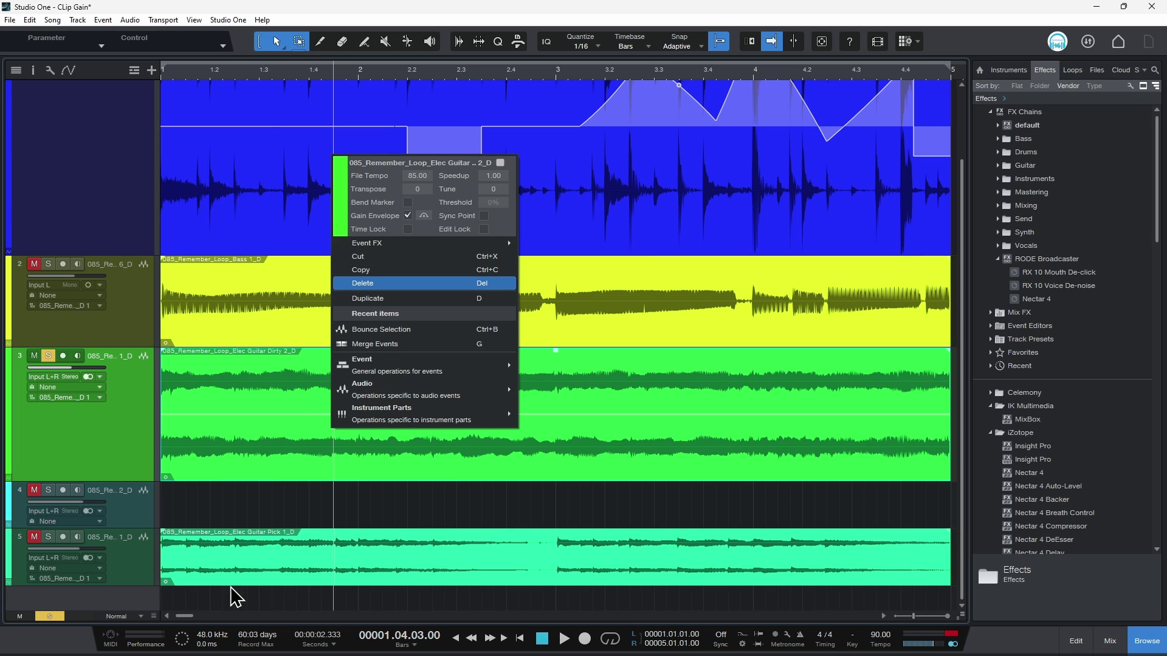
click(302, 465)
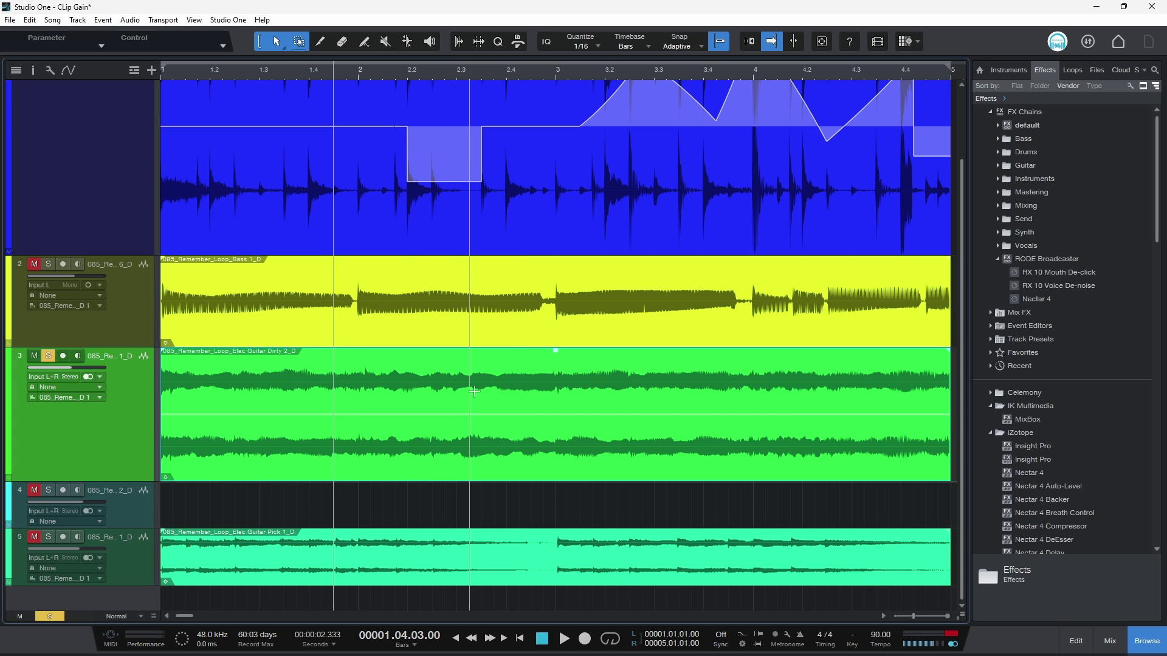
- Make the guitar track taller and change its colour to purple
drag(113, 482, 110, 539)
scroll(7, 440, down, 4)
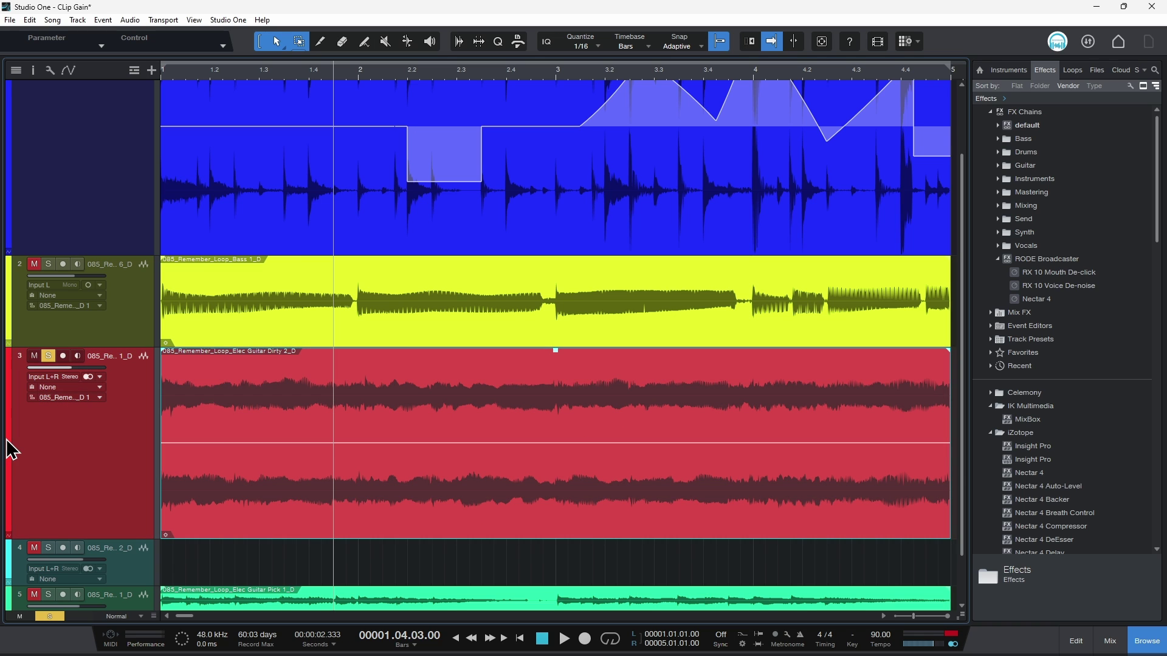
scroll(9, 450, down, 2)
scroll(365, 450, down, 2)
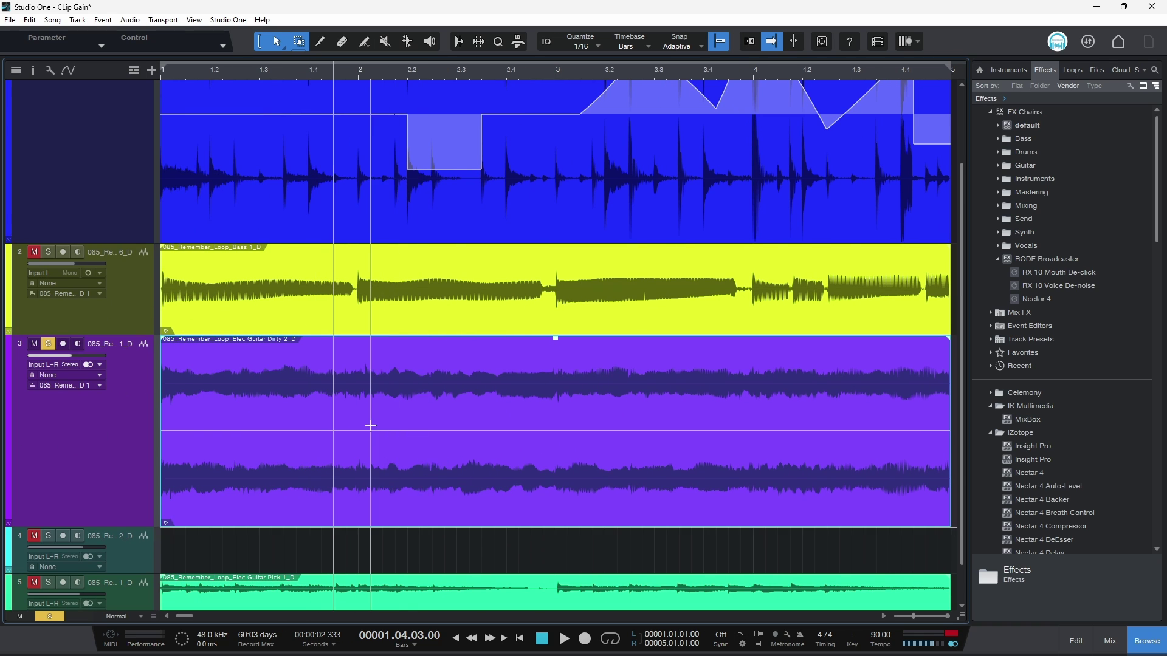
- Draw a triangular gain peak on the guitar envelope, then undo it back to flat
click(334, 430)
click(395, 431)
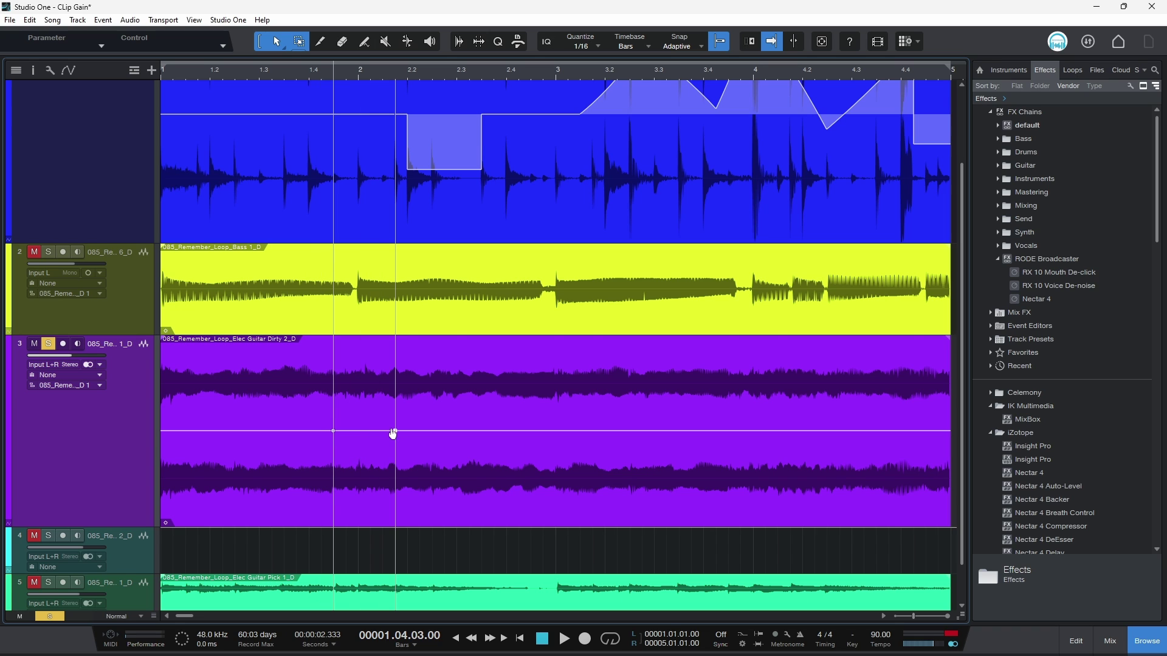
drag(370, 430, 370, 339)
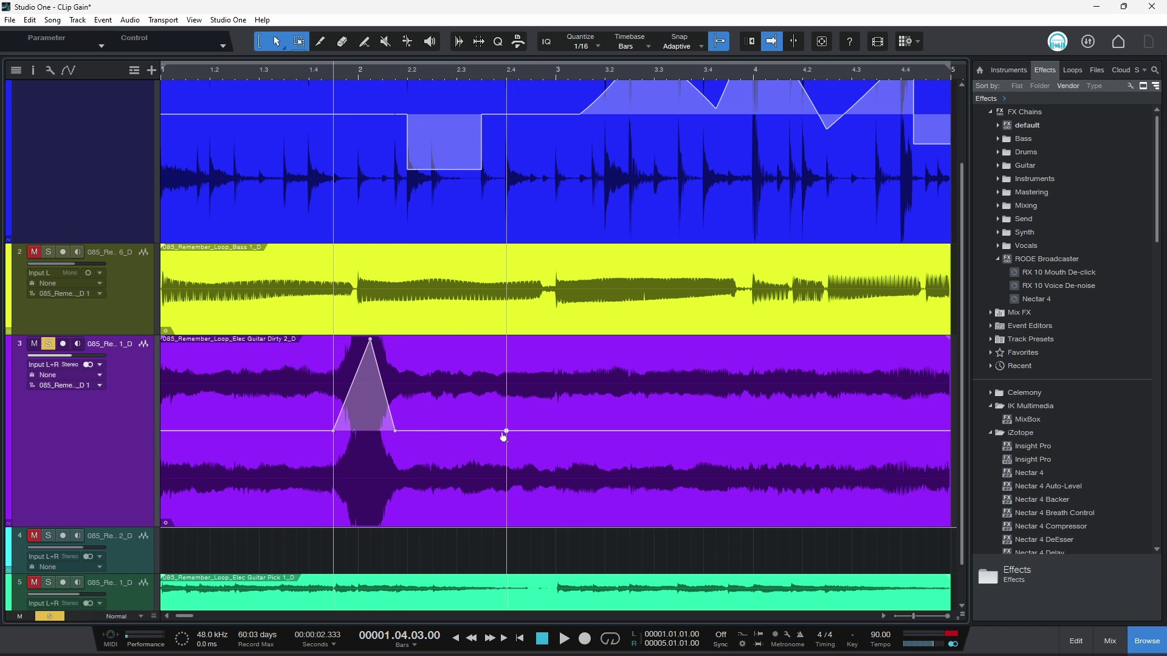
drag(504, 431, 469, 341)
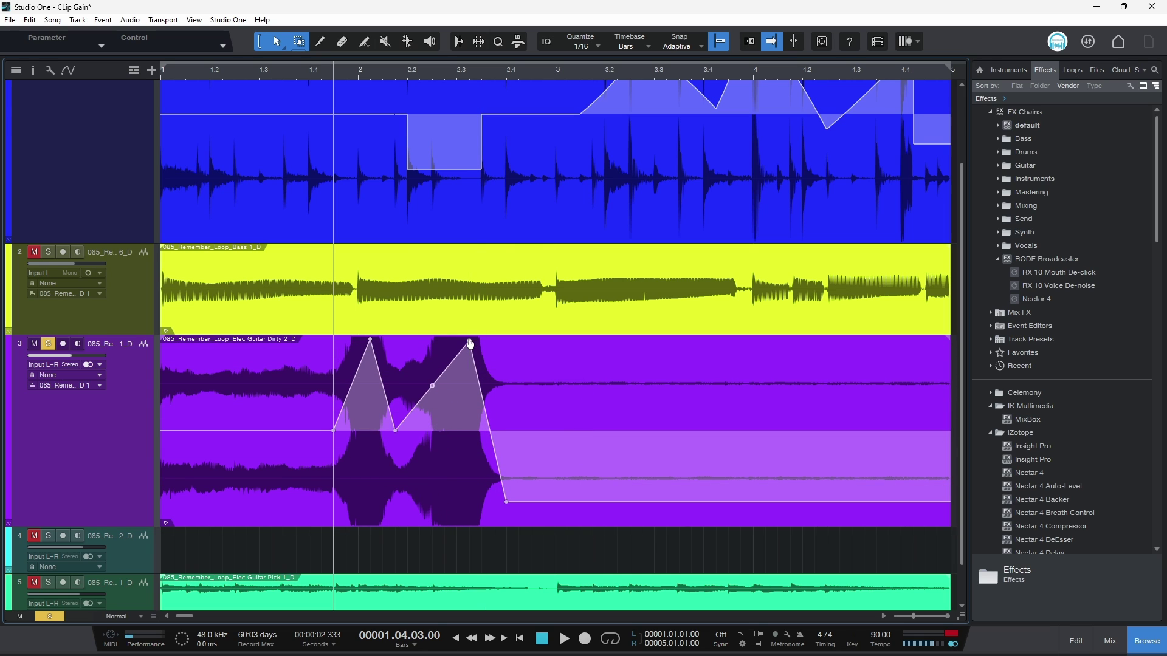
key(ctrl+z)
key(ctrl+z)
key(ctrl+z)
key(ctrl+z)
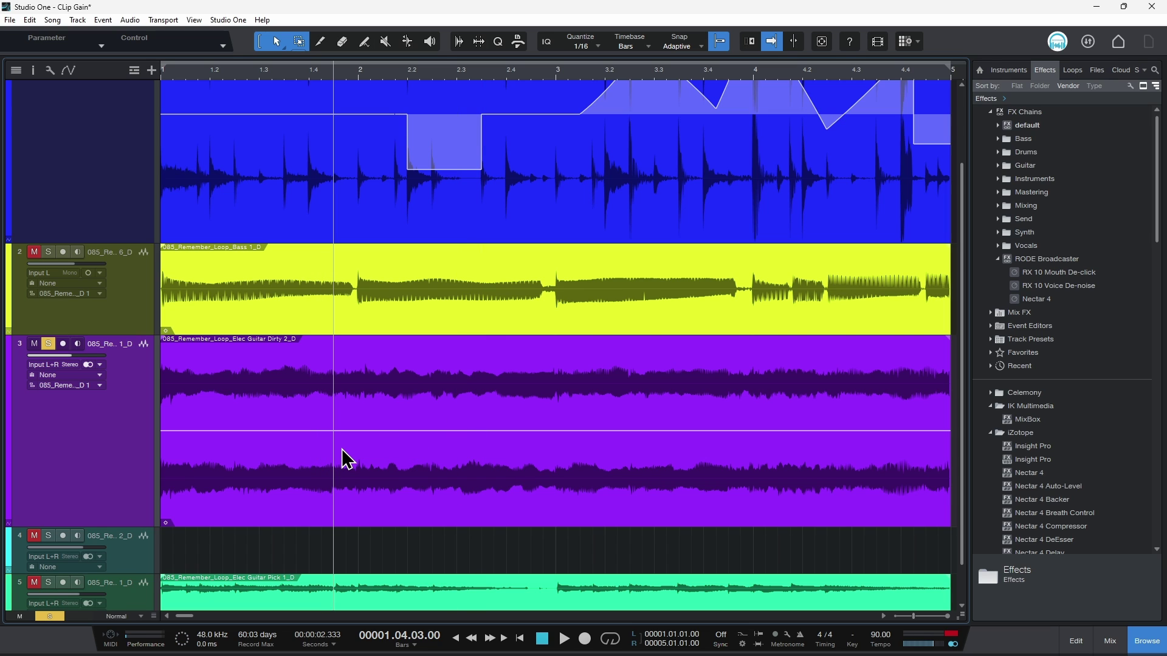
- Paint a Triangle-shaped gain envelope across the guitar clip with the Paint tool
click(364, 42)
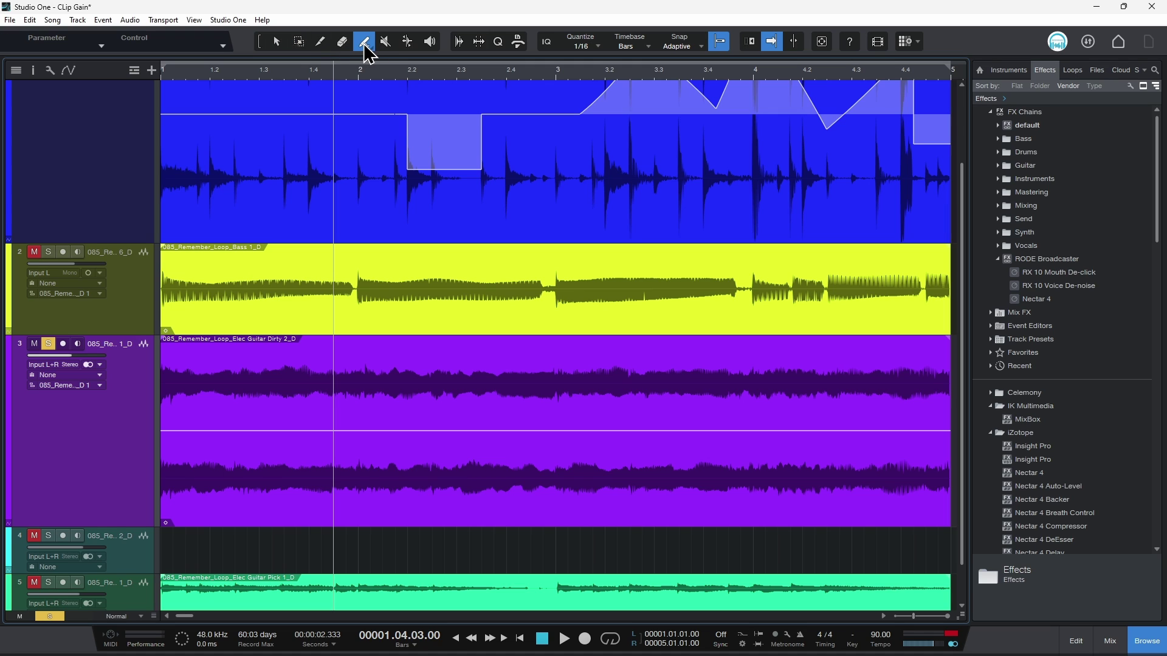
click(370, 47)
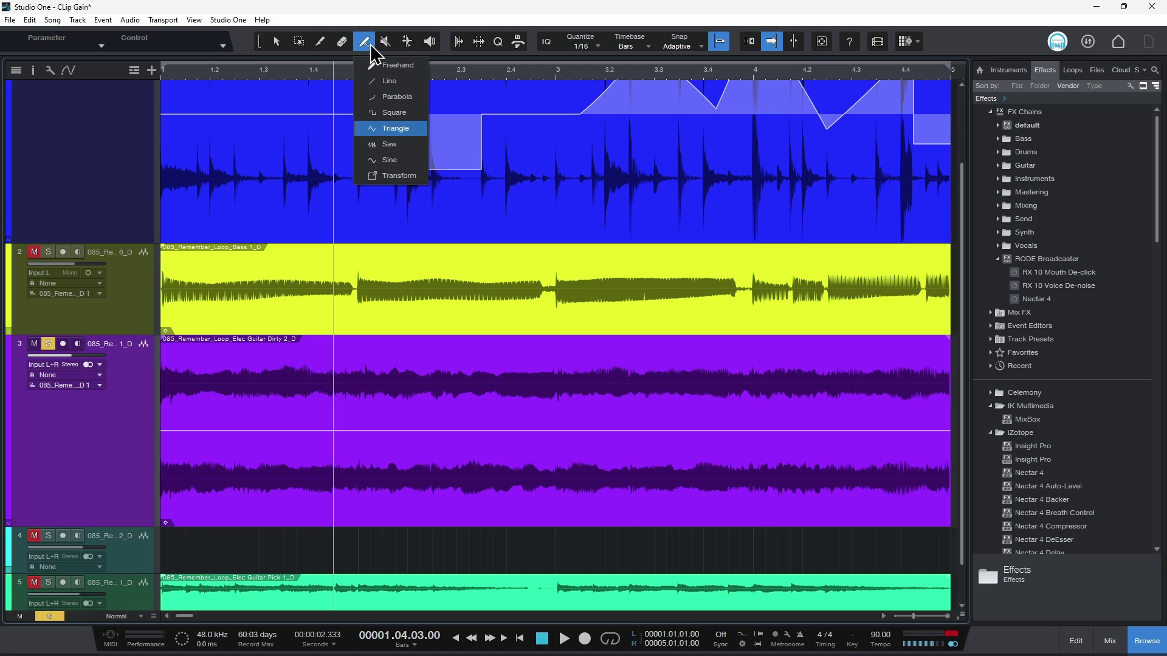
click(392, 129)
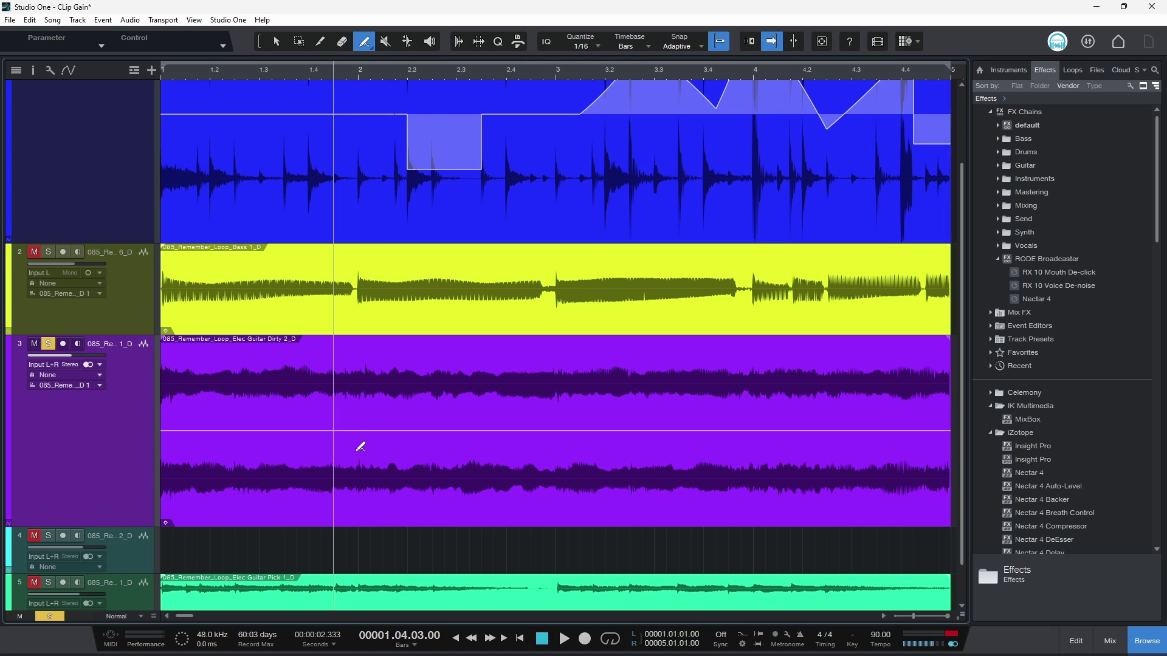
mouse_move(327, 432)
mouse_down()
mouse_move(538, 447)
mouse_move(682, 509)
mouse_move(762, 508)
mouse_move(750, 526)
mouse_up()
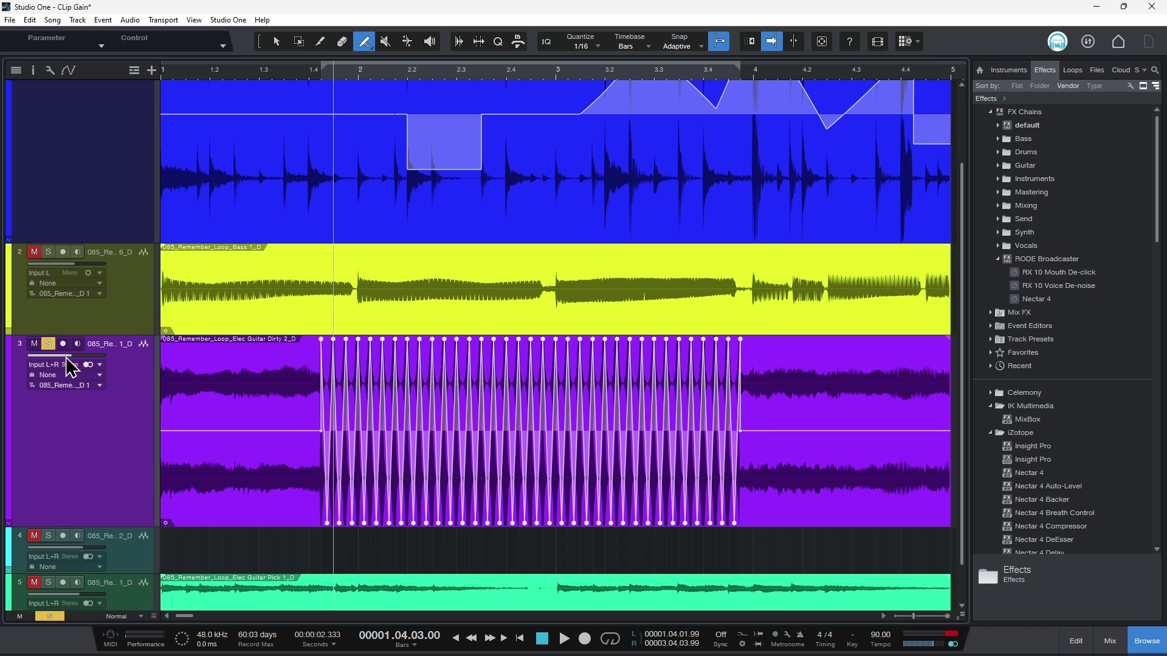
- Audition the triangle envelope from bar 1.4, undo it, and paint a dense zigzag instead
click(307, 73)
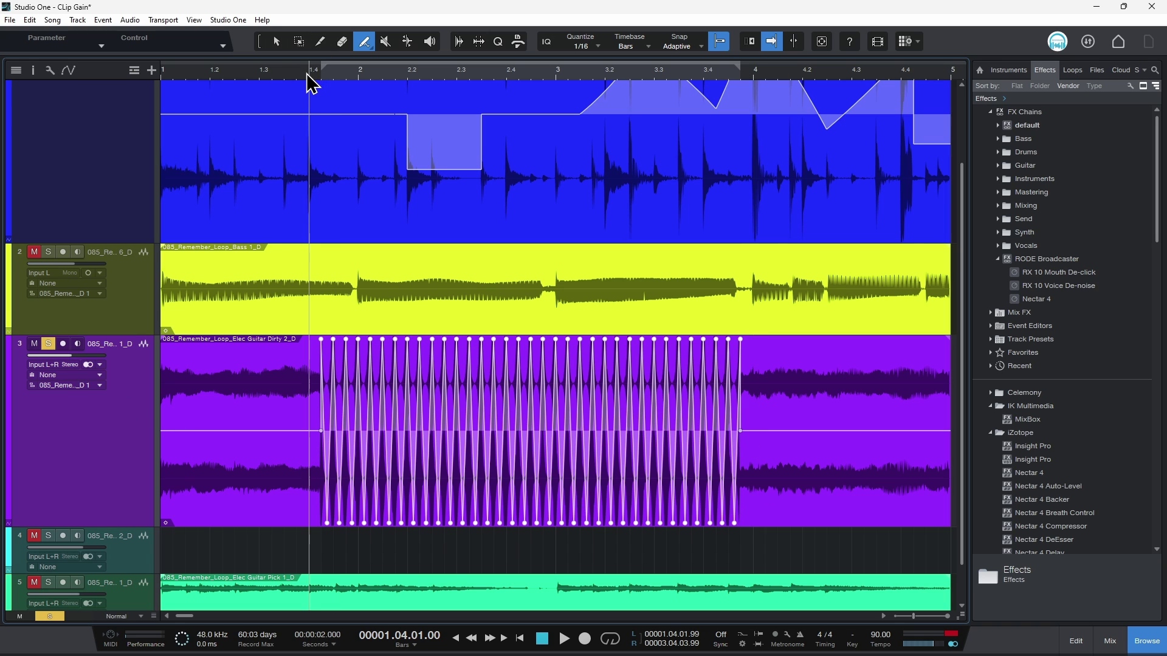
key(space)
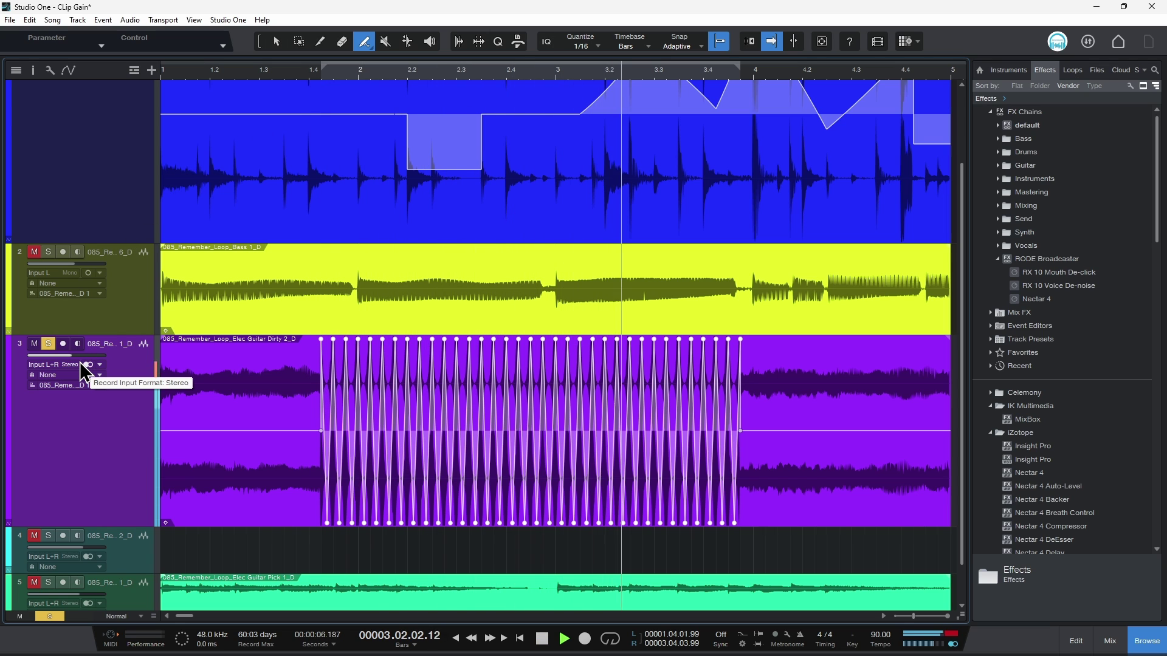
key(space)
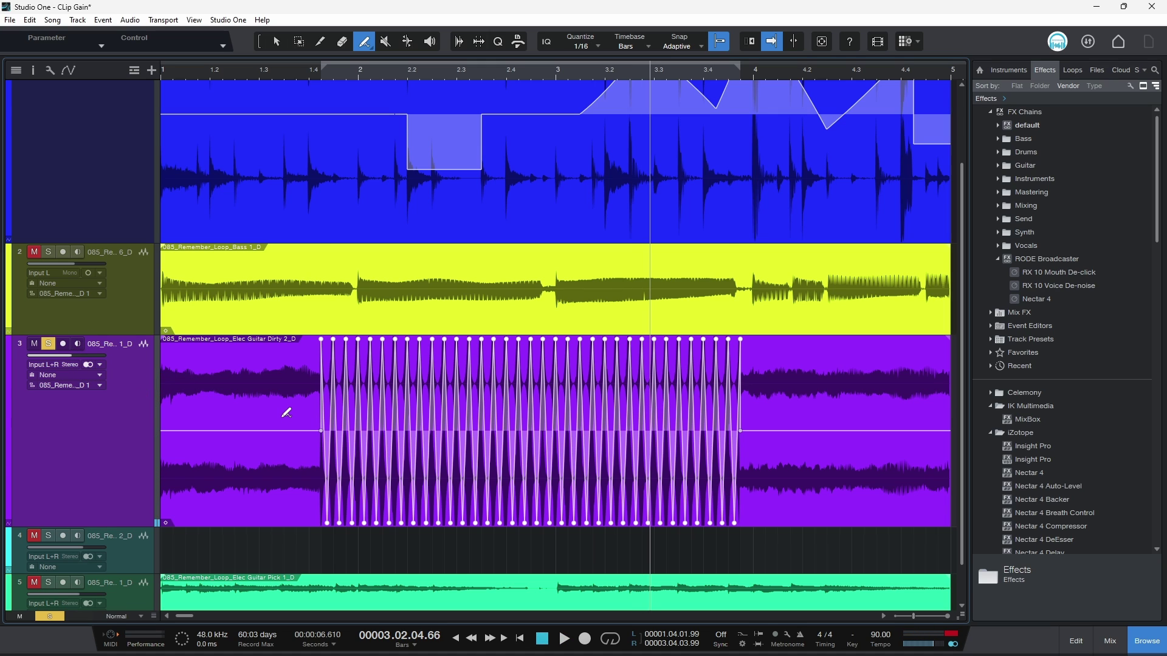
key(ctrl+z)
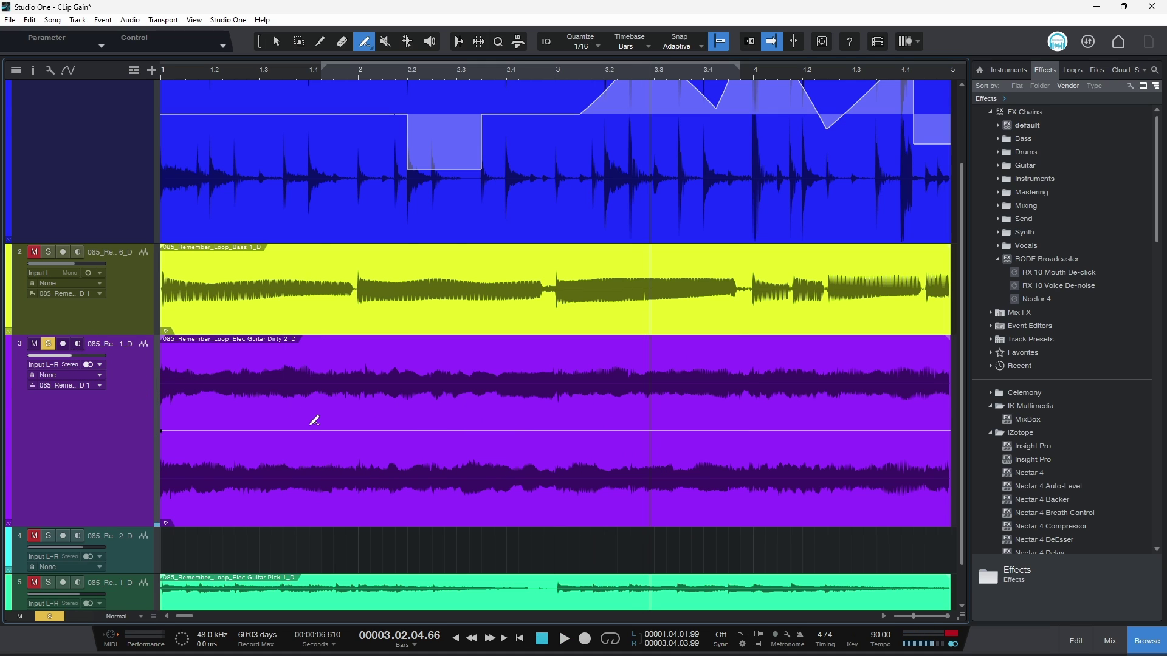
mouse_move(310, 419)
mouse_down()
mouse_move(582, 425)
mouse_move(593, 448)
mouse_up()
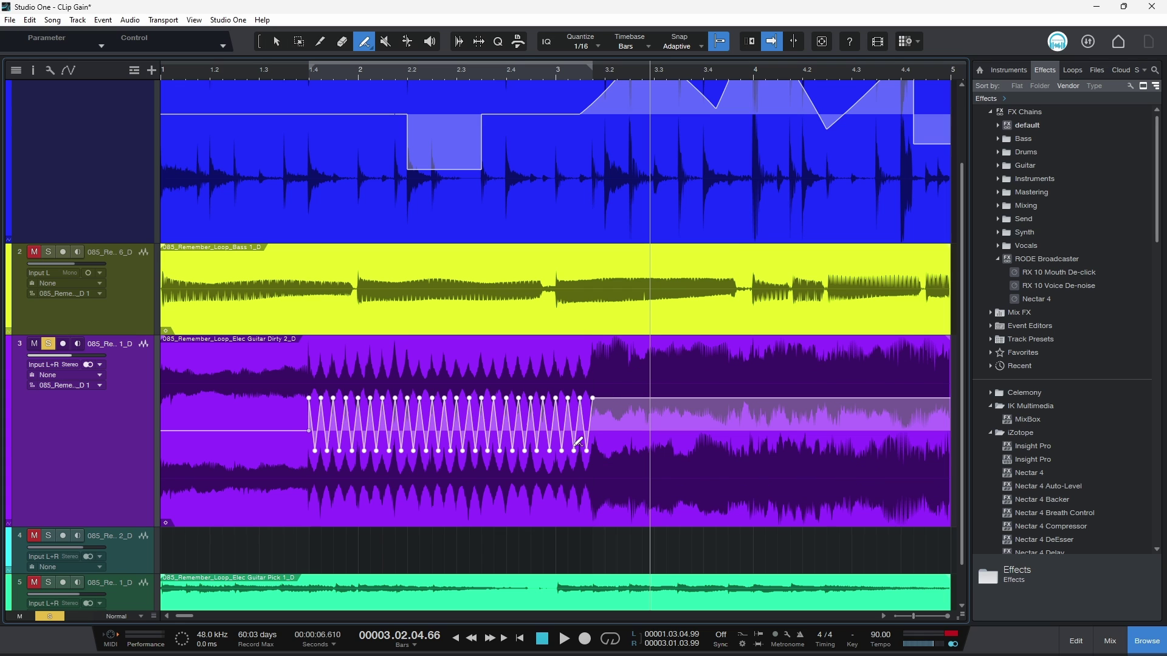
- Play the zigzag guitar envelope from bar 1.4, then lower the clip's gain about 6 dB
click(286, 73)
key(space)
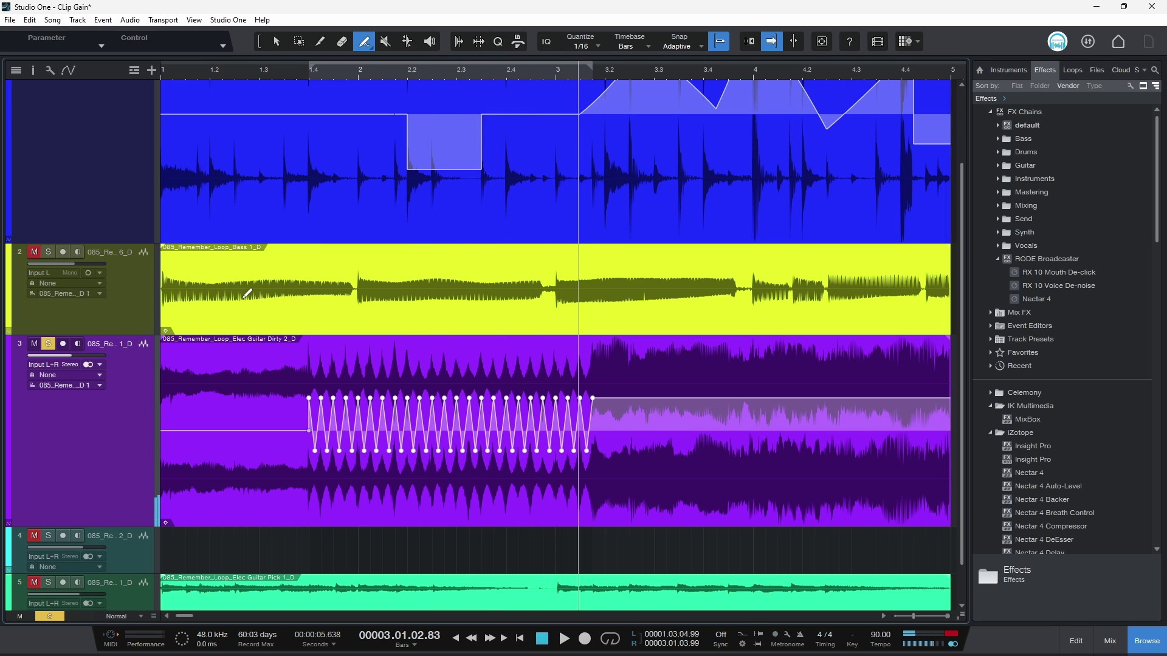
click(275, 41)
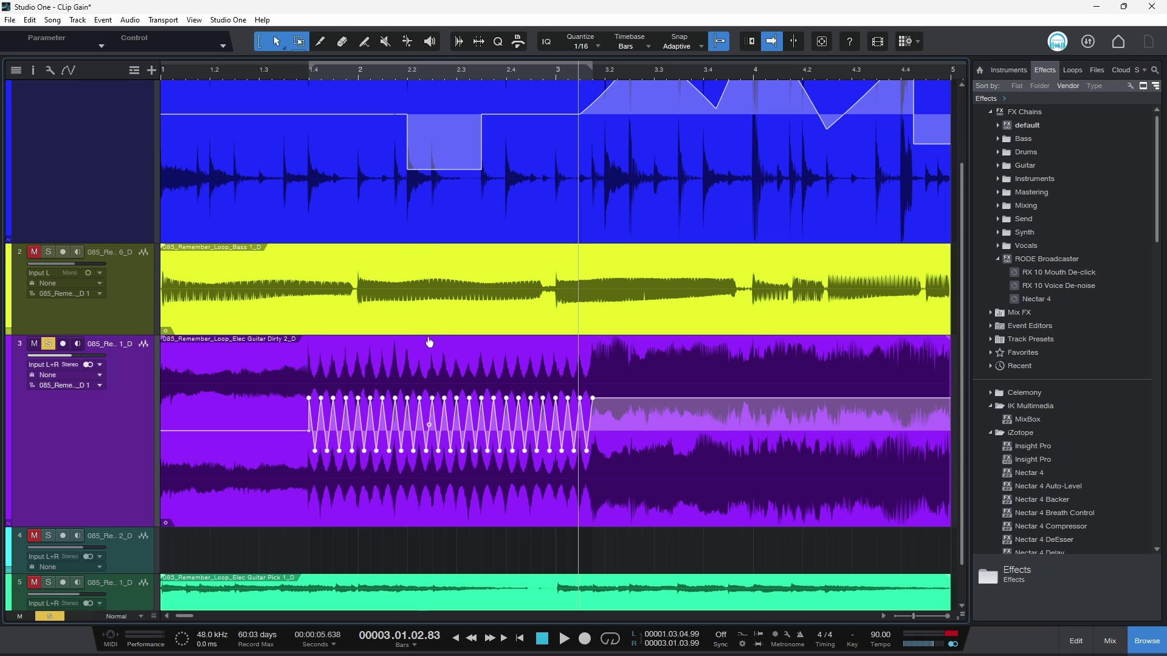
drag(429, 342, 499, 360)
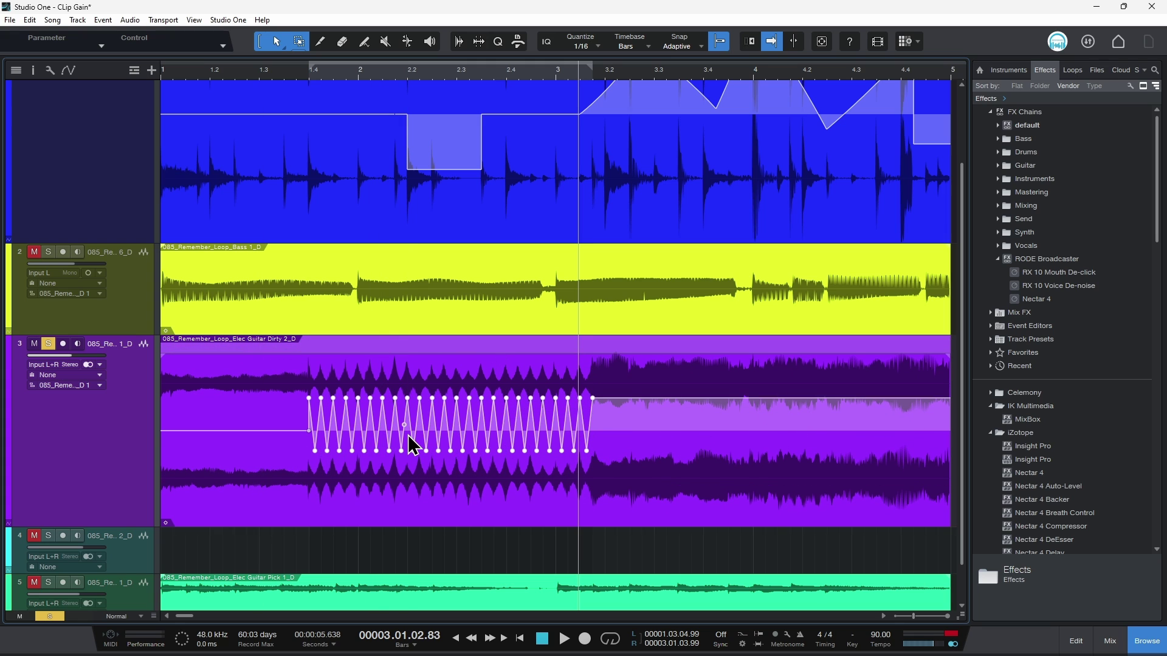
- Play the guitar clip from bar 1.3, then undo to remove its zigzag envelope
click(273, 78)
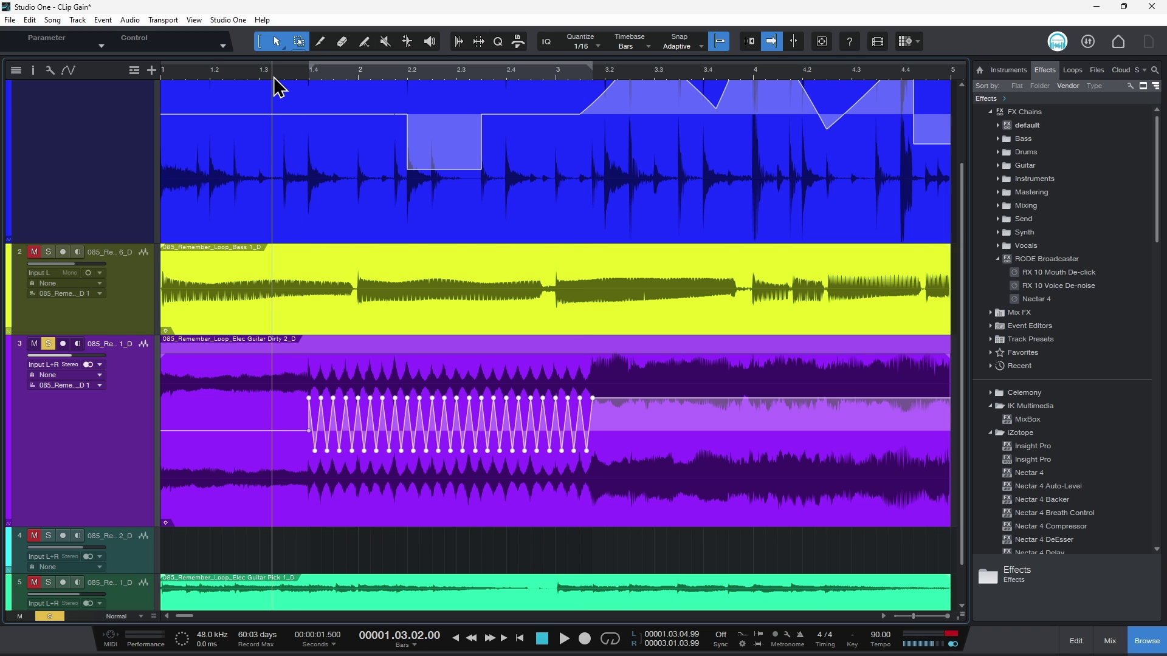
key(space)
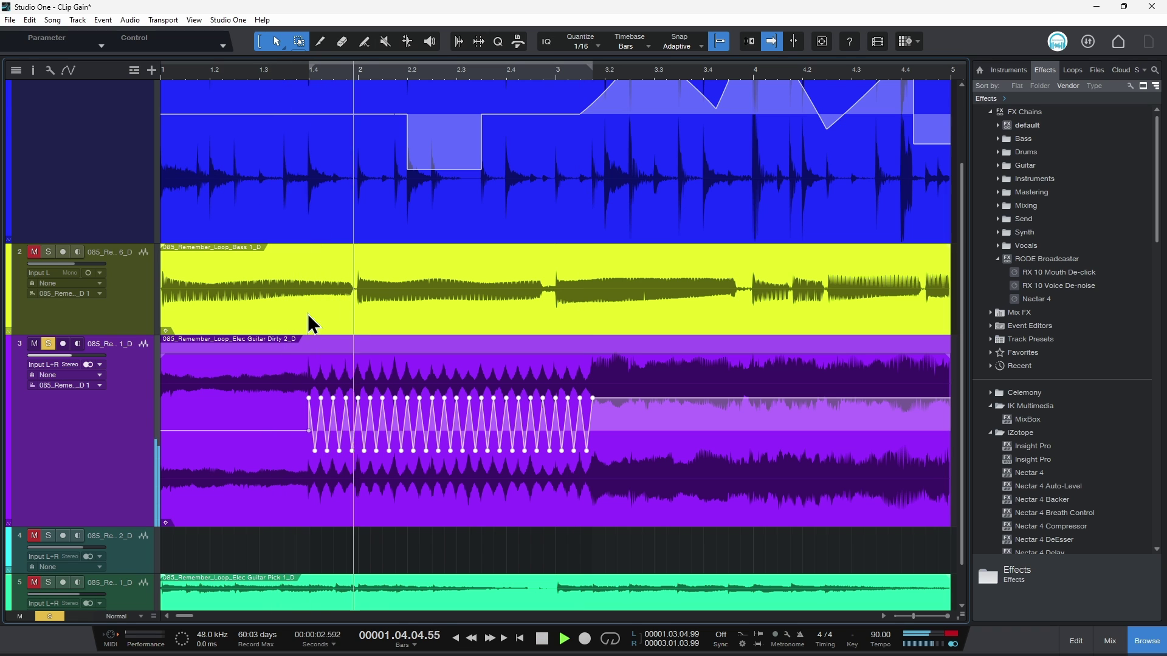
key(space)
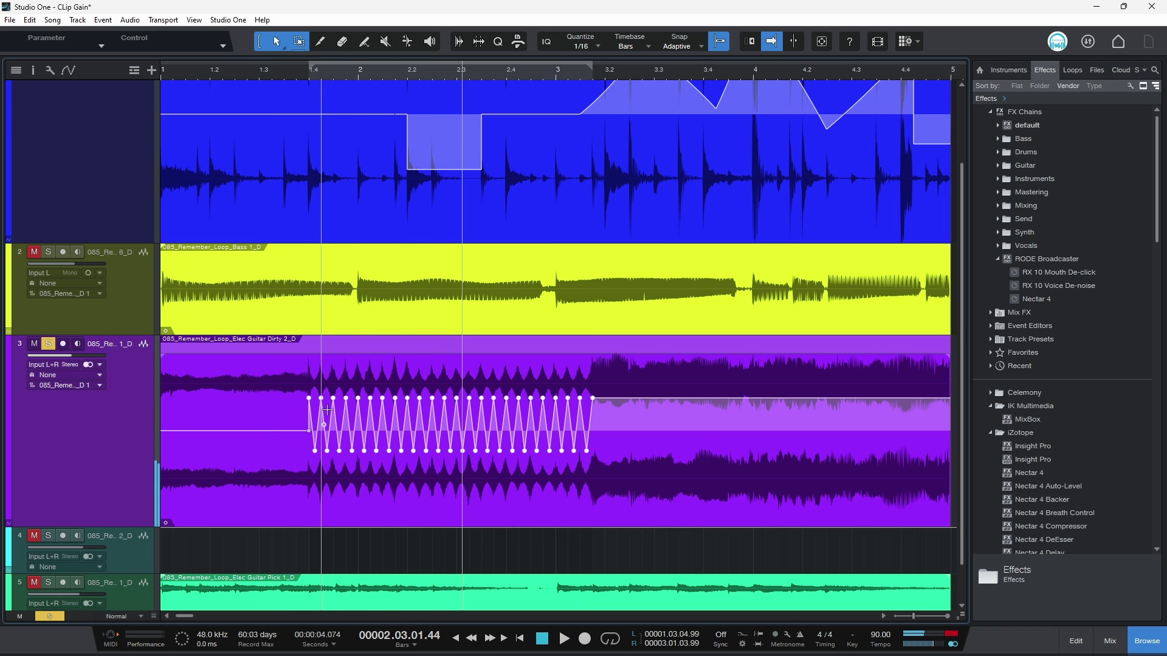
key(ctrl+z)
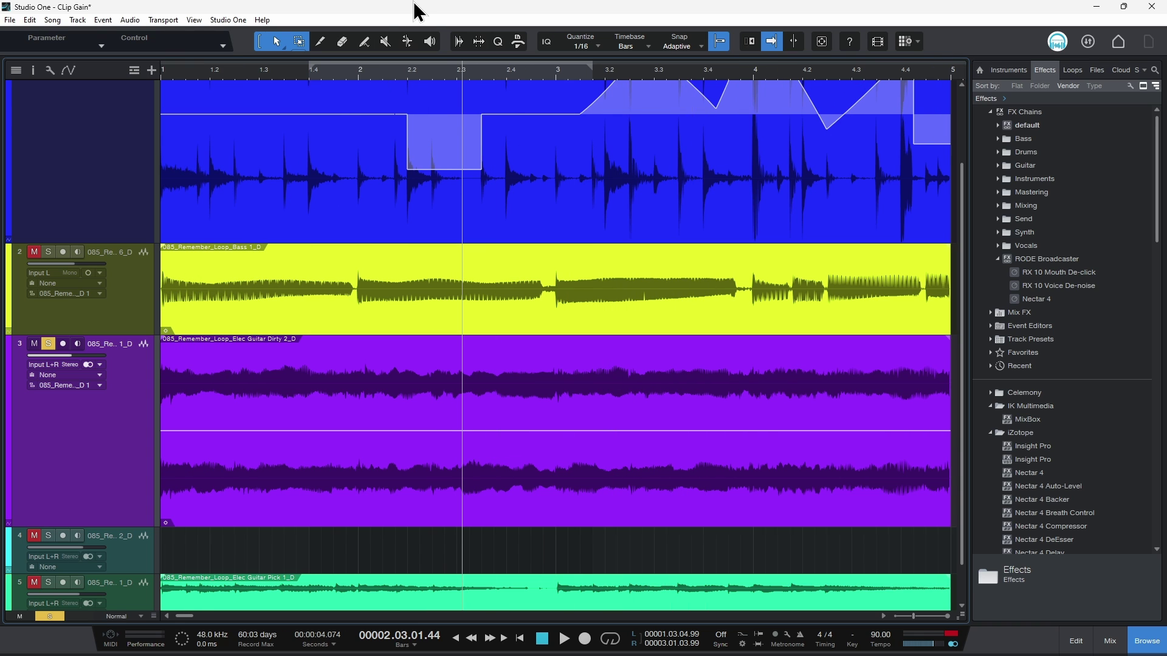
- Add Freehand envelope points forming a rising and falling ramp on the guitar clip, then undo them
click(365, 45)
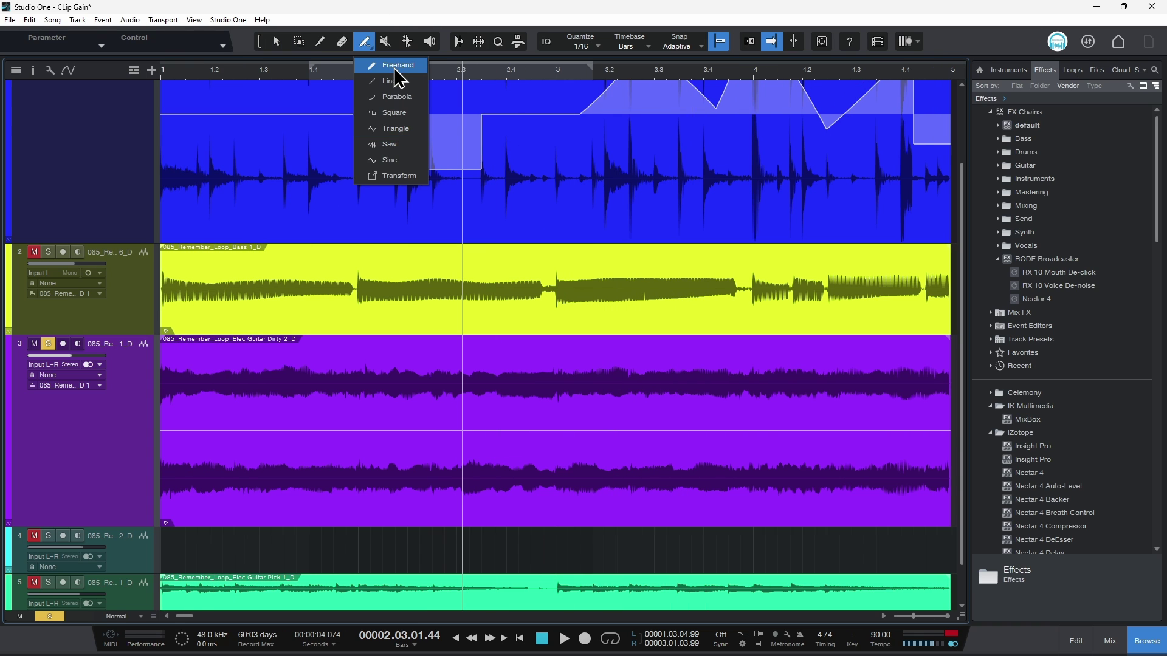
click(395, 70)
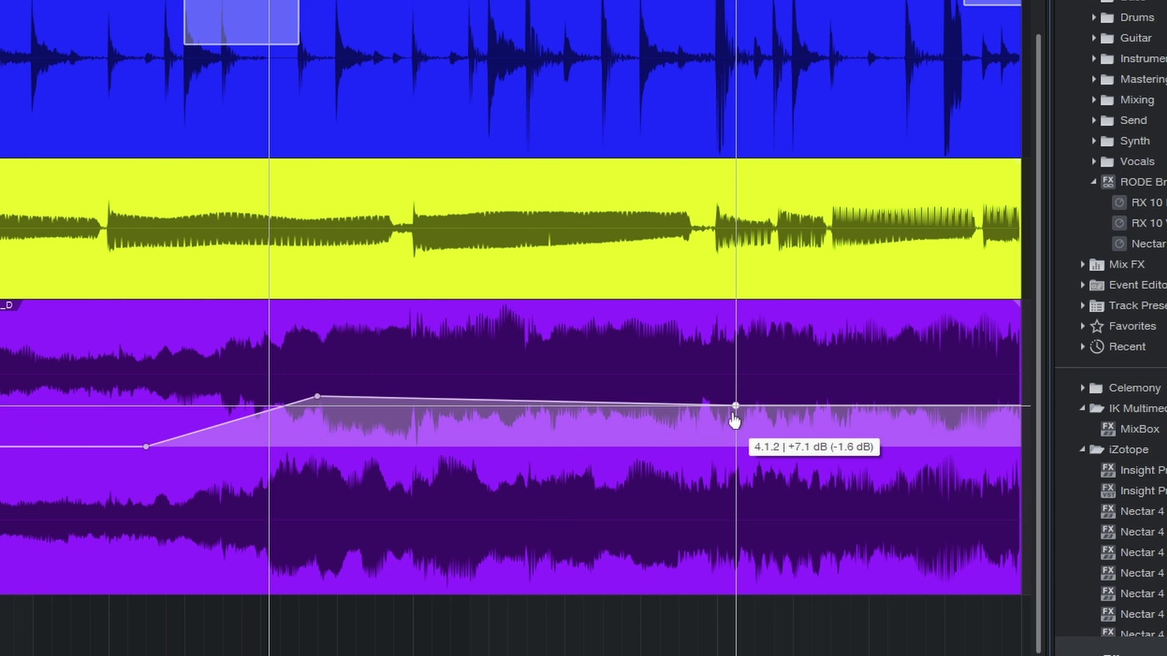
click(828, 407)
mouse_move(828, 407)
mouse_down()
mouse_move(849, 406)
mouse_move(833, 545)
mouse_move(830, 491)
mouse_up()
click(231, 421)
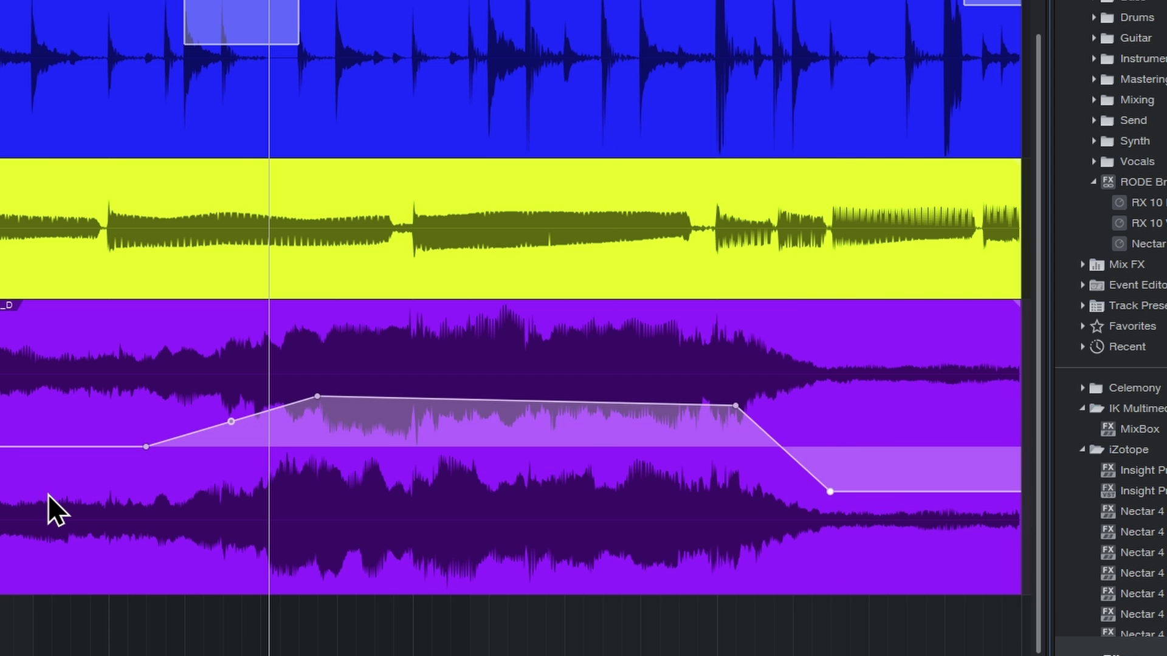
key(ctrl+z)
key(ctrl+z)
key(ctrl+z)
key(ctrl+z)
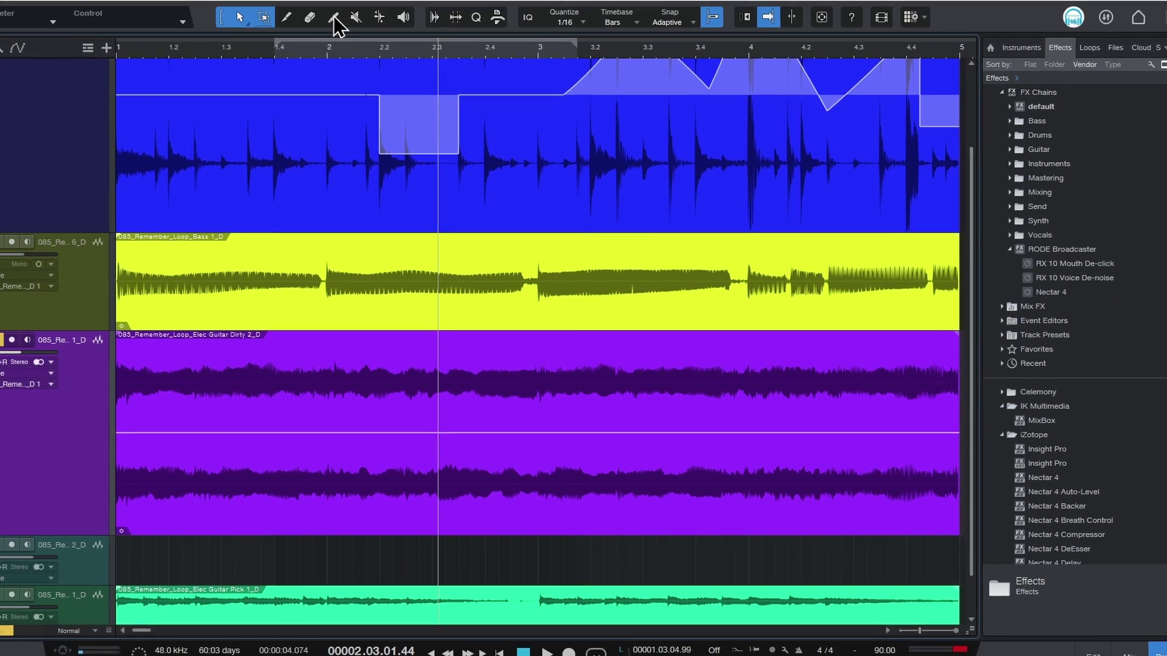
click(333, 17)
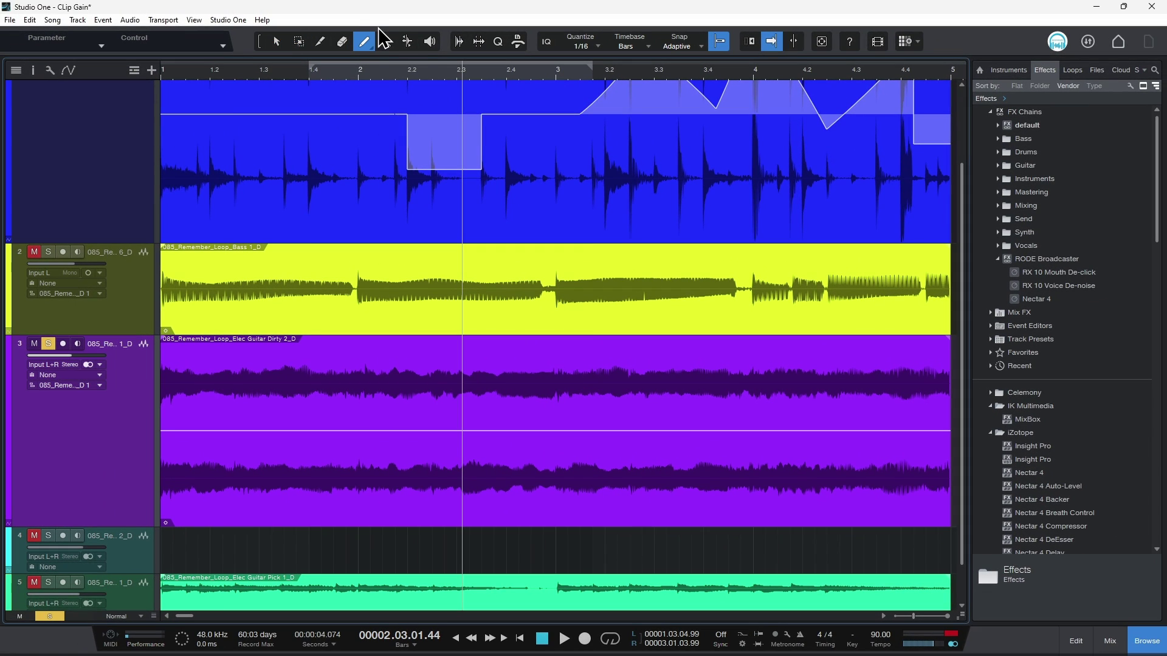
- Draw a Freehand guitar envelope with several peaks and dips between bars 1.4 and 4.4
click(366, 42)
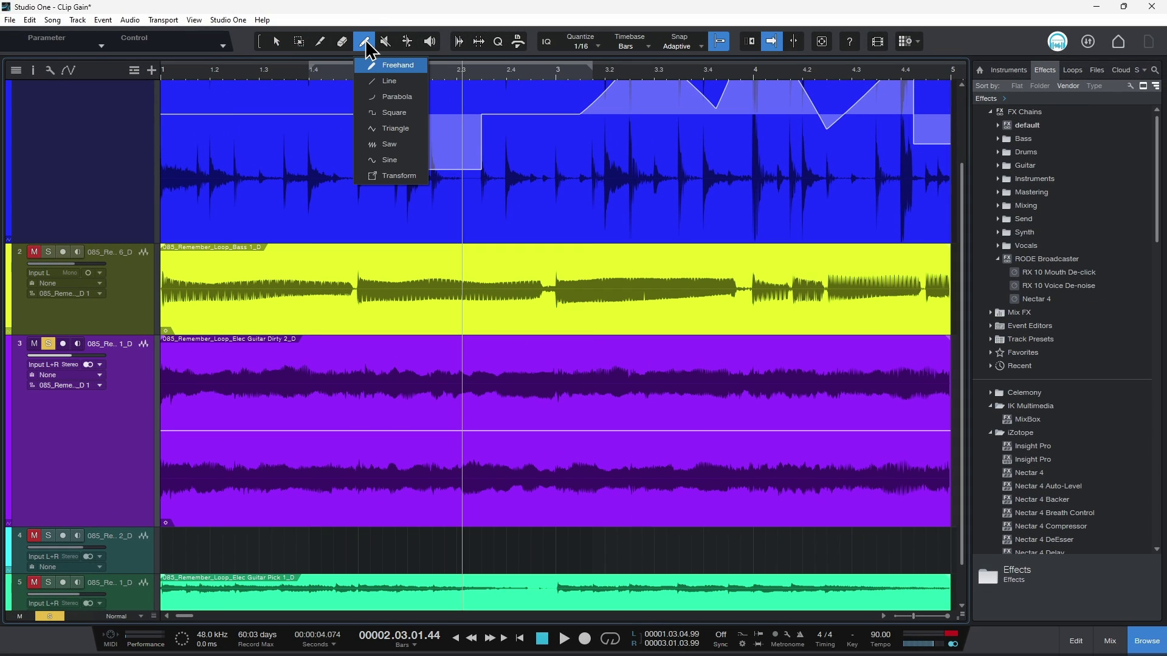
click(404, 69)
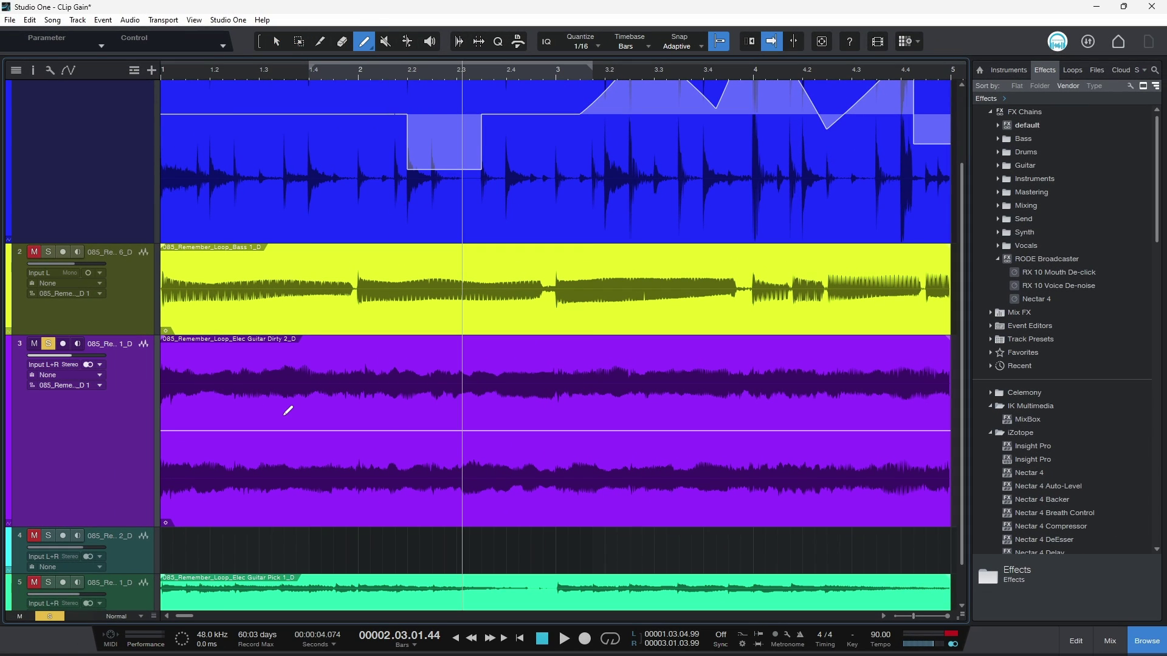
mouse_move(336, 511)
mouse_down()
mouse_move(364, 448)
mouse_move(415, 383)
mouse_move(452, 415)
mouse_move(470, 523)
mouse_move(507, 451)
mouse_move(530, 357)
mouse_move(559, 423)
mouse_move(553, 507)
mouse_move(571, 502)
mouse_move(628, 341)
mouse_move(638, 473)
mouse_move(659, 519)
mouse_move(684, 326)
mouse_move(746, 468)
mouse_move(781, 502)
mouse_move(810, 342)
mouse_move(865, 504)
mouse_move(904, 357)
mouse_move(916, 362)
mouse_move(940, 431)
mouse_move(938, 491)
mouse_move(826, 391)
mouse_move(688, 430)
mouse_move(636, 419)
mouse_up()
key(ctrl+z)
mouse_move(333, 490)
mouse_down()
mouse_move(339, 460)
mouse_move(396, 435)
mouse_move(435, 466)
mouse_move(549, 408)
mouse_move(592, 424)
mouse_move(625, 474)
mouse_move(679, 464)
mouse_move(703, 420)
mouse_move(735, 397)
mouse_move(812, 411)
mouse_move(893, 484)
mouse_move(926, 479)
mouse_up()
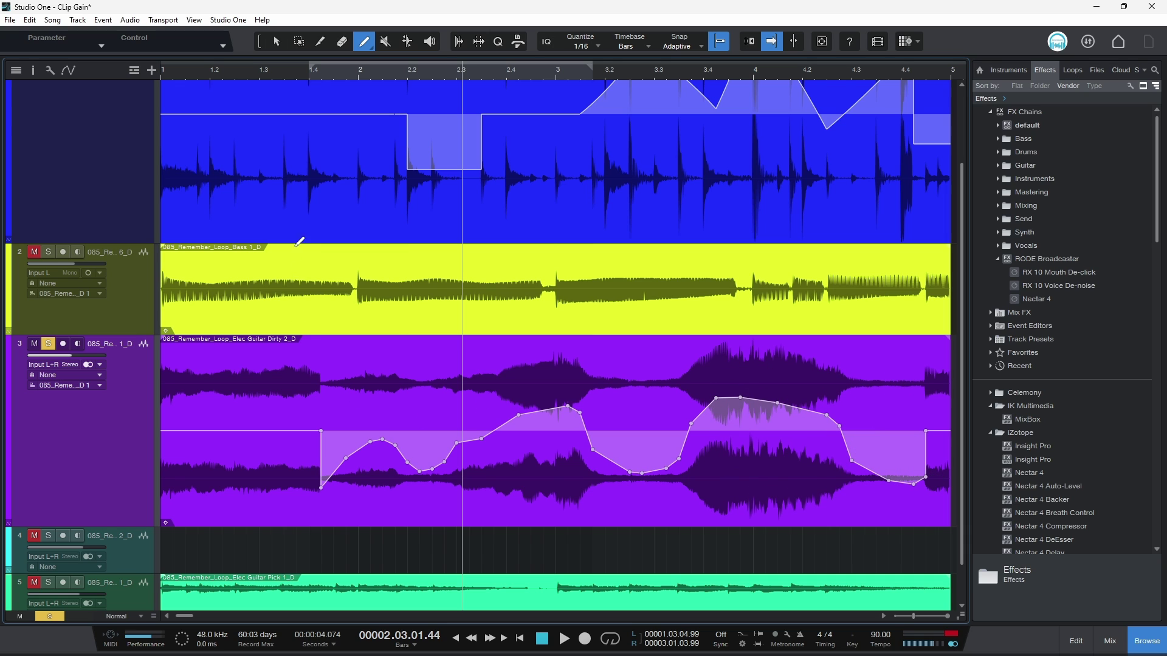
- Play the freehand envelope from just before bar 1.4 with playhead following turned on
click(294, 74)
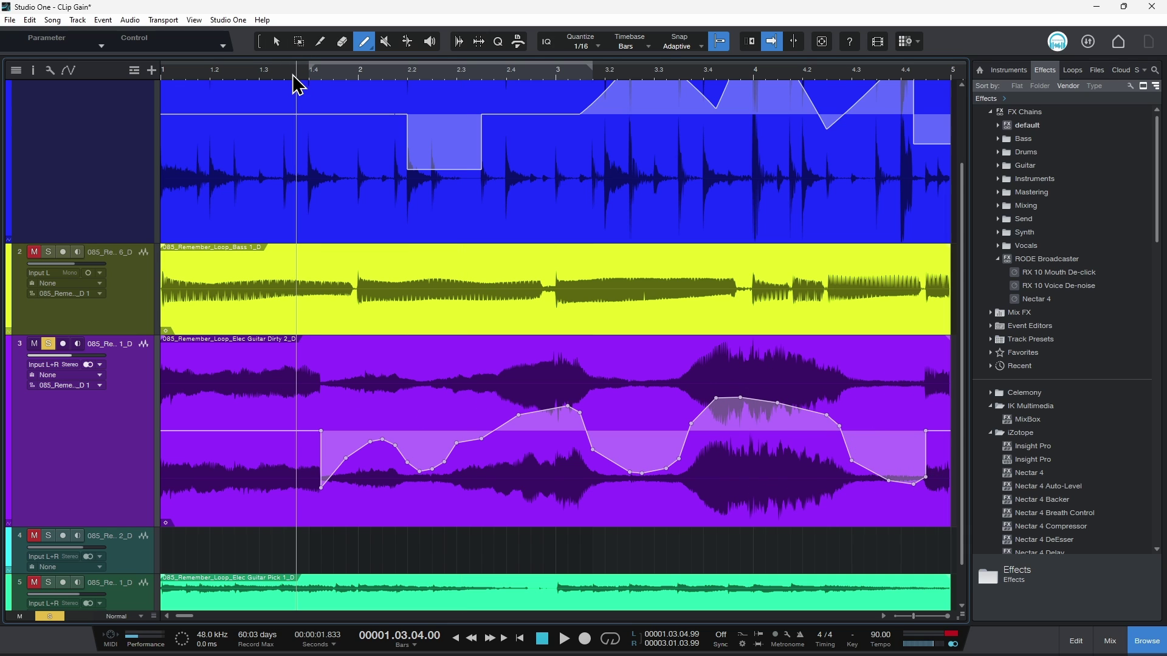
key(space)
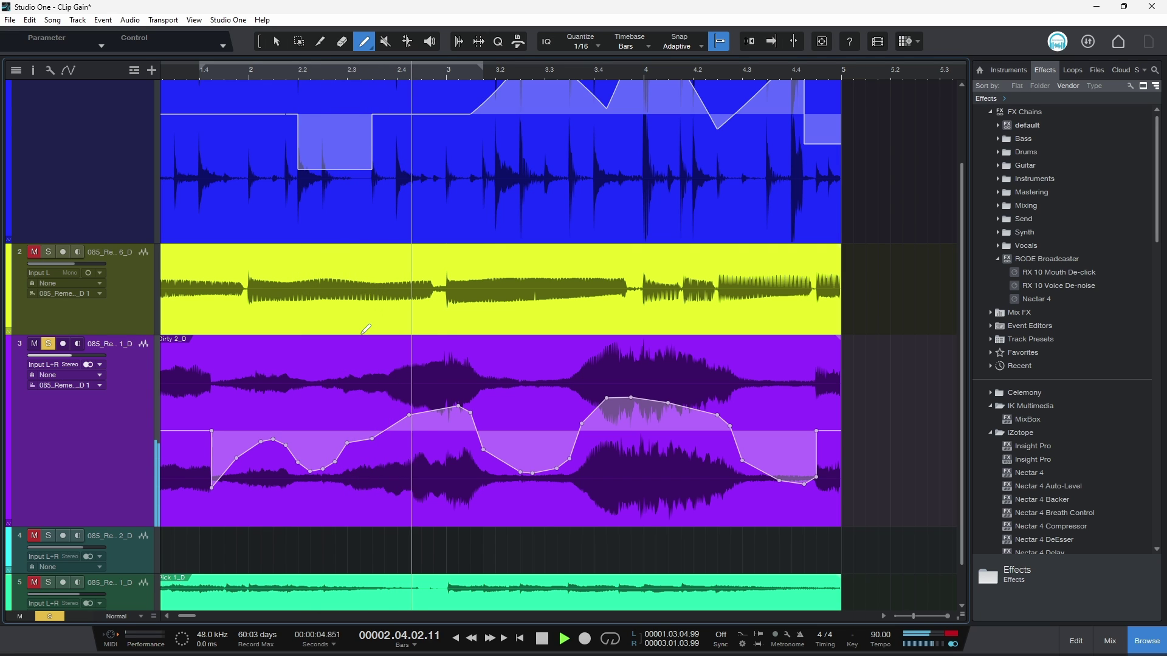
key(f)
key(space)
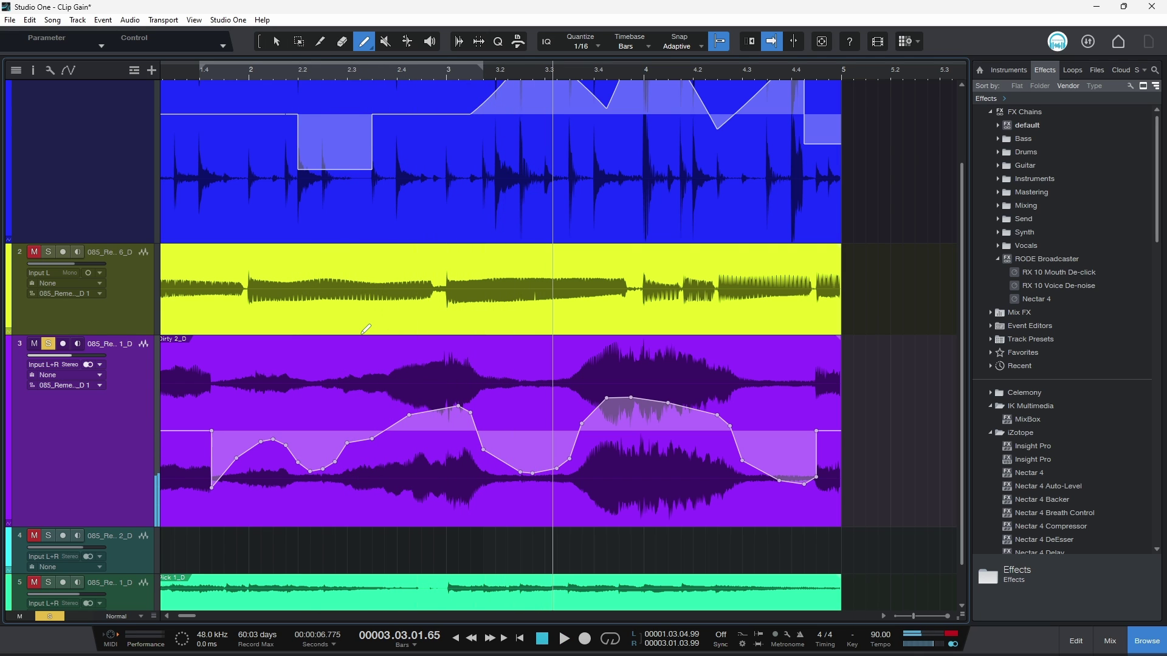
scroll(442, 361, left, 3)
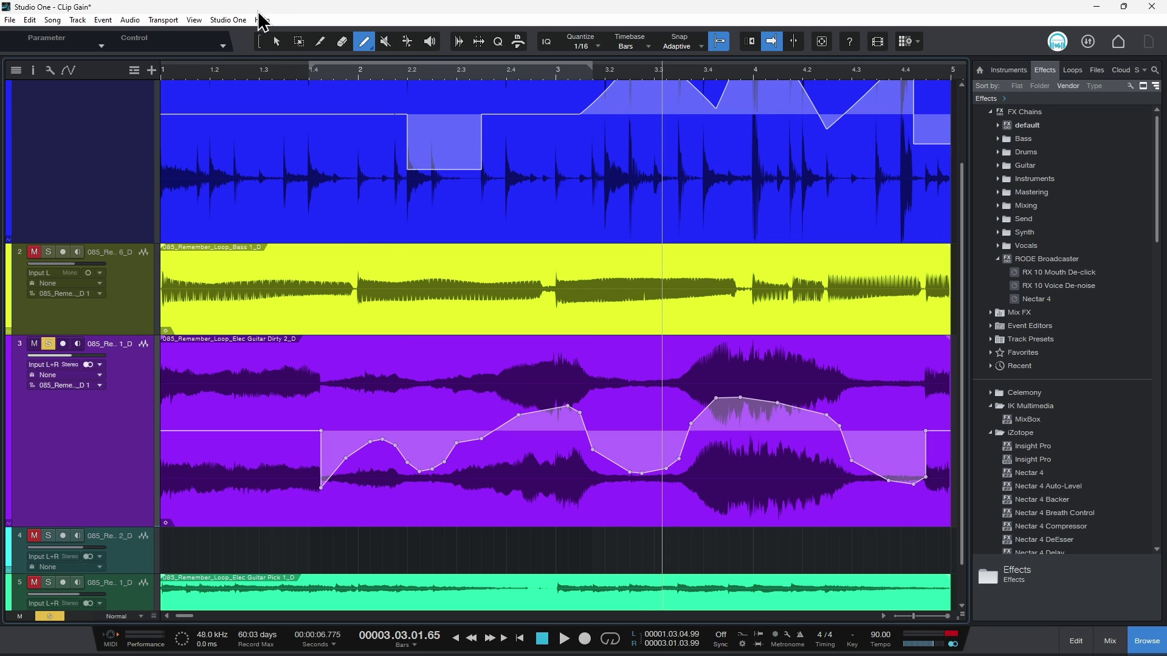
click(260, 42)
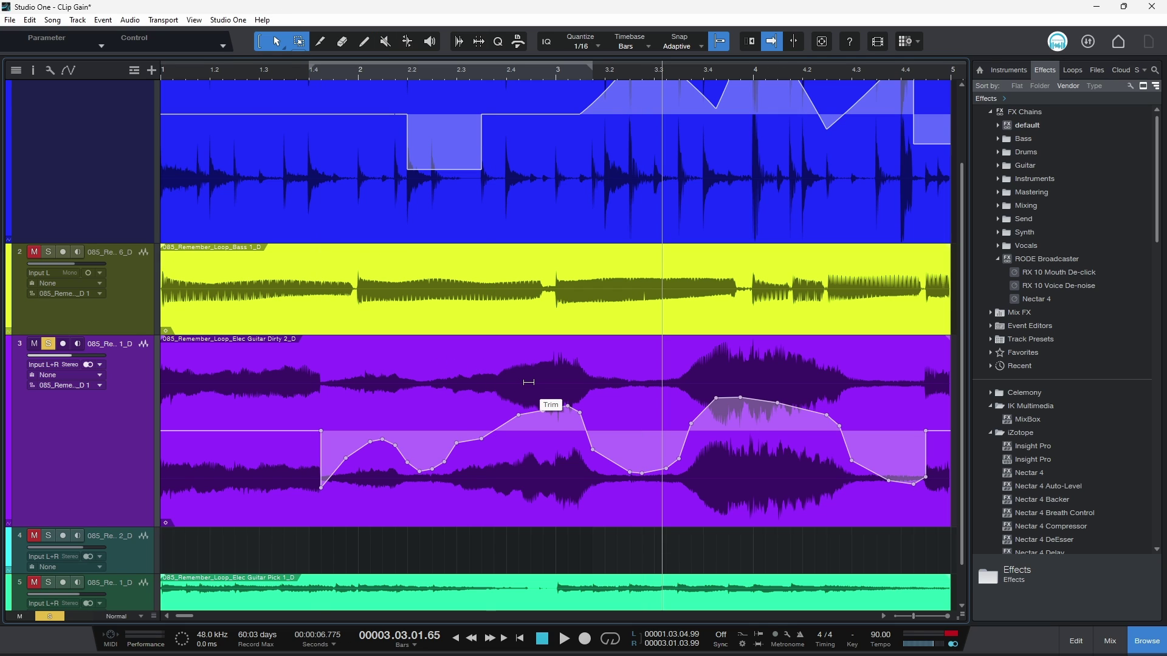
- Bypass the Elec Guitar Dirty clip's gain envelope and play back from bar 1.4 to hear it
scroll(528, 382, right, 4)
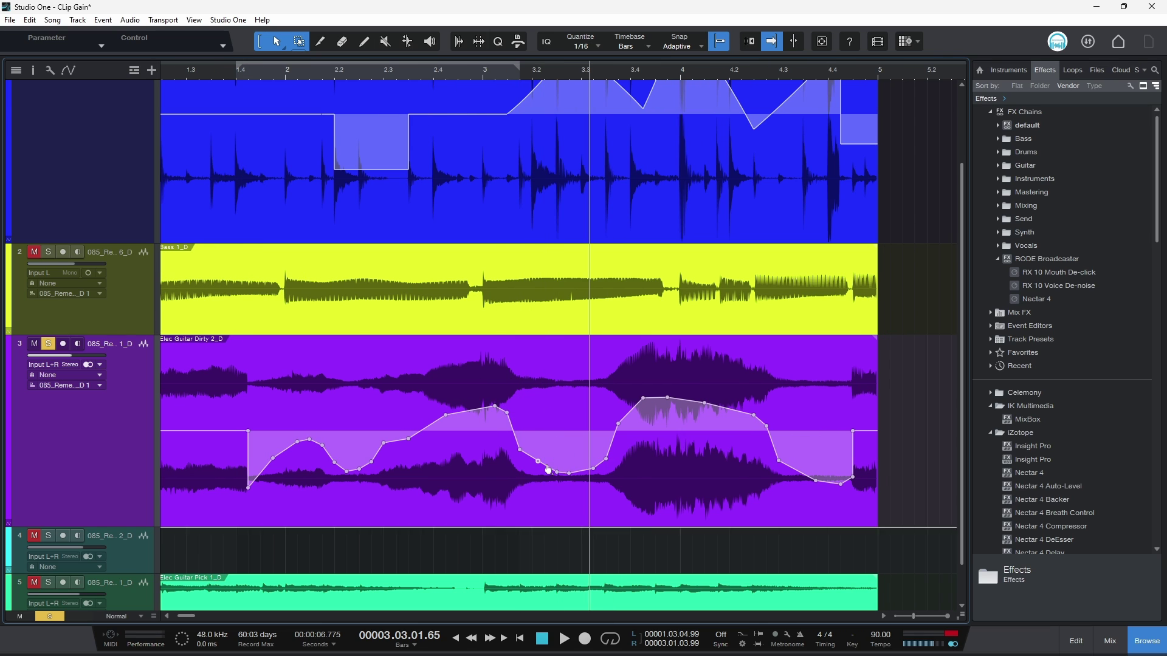
right_click(515, 477)
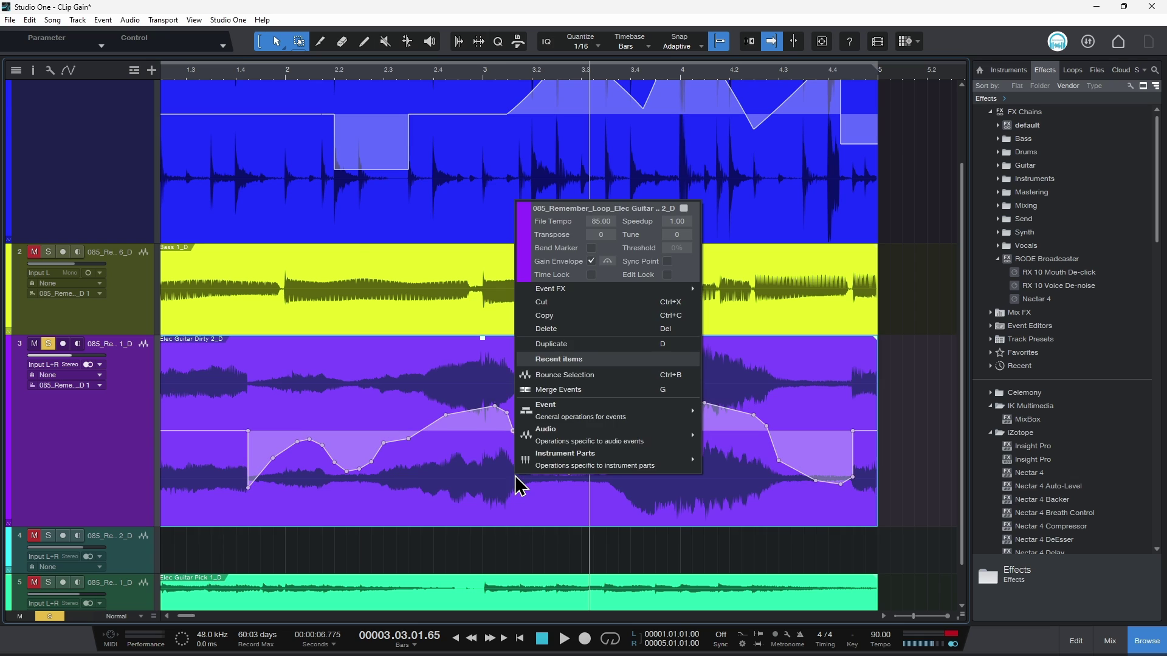
click(607, 261)
click(404, 521)
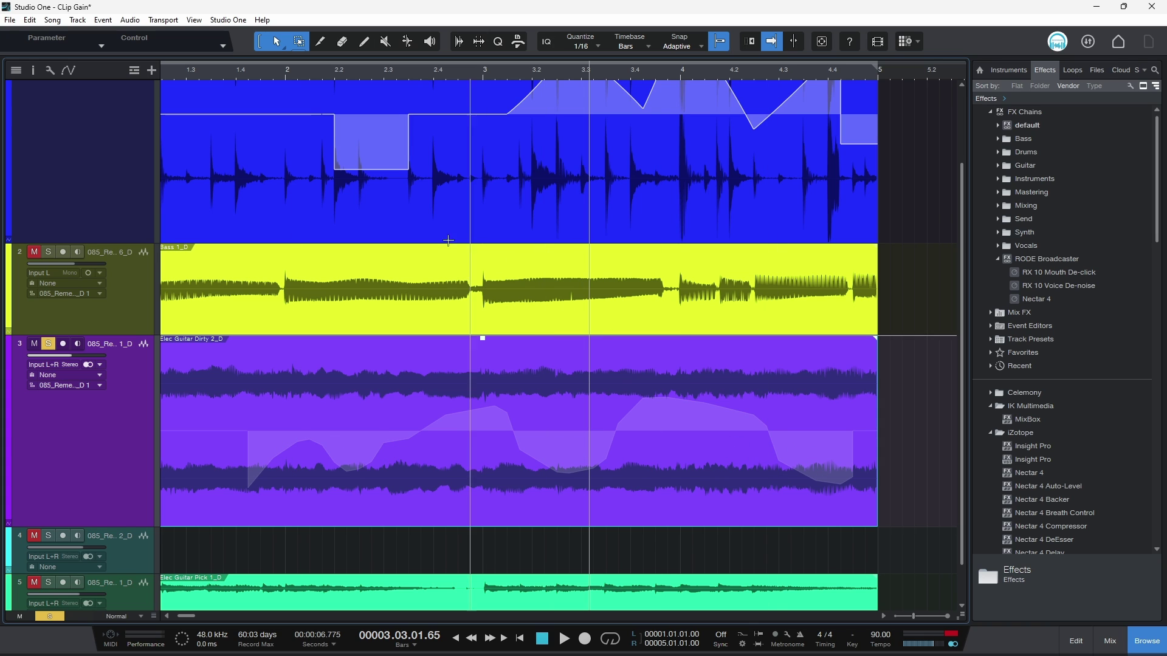
click(254, 82)
key(space)
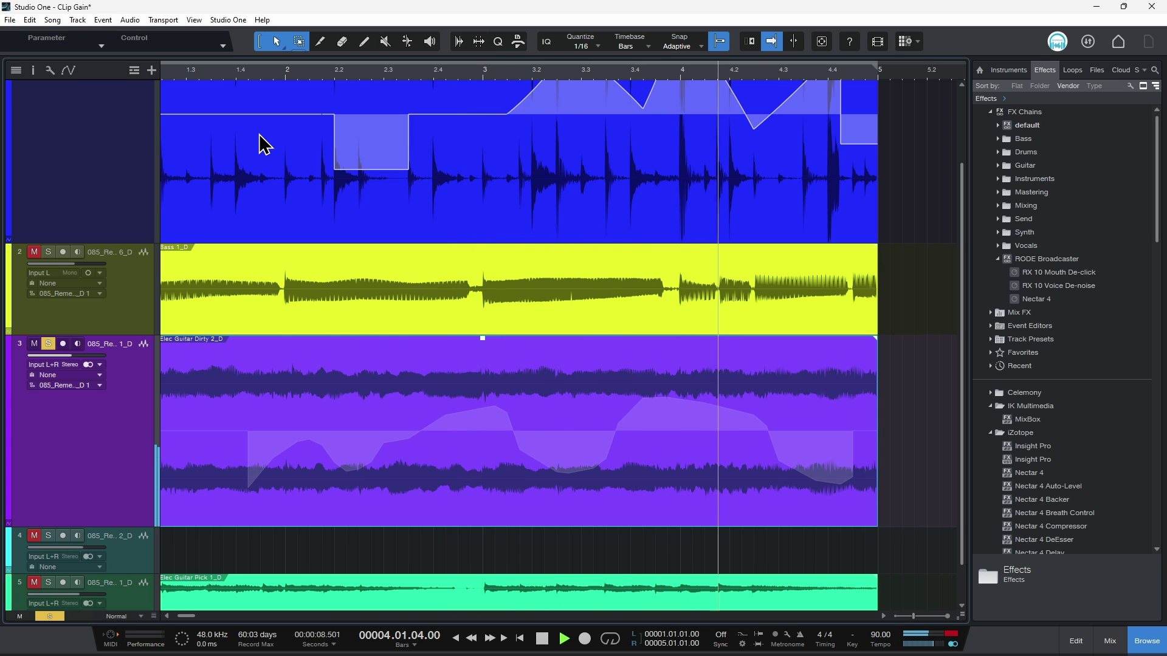
- Select the whole Kick clip and toggle its gain envelope bypass on and off
right_click(429, 457)
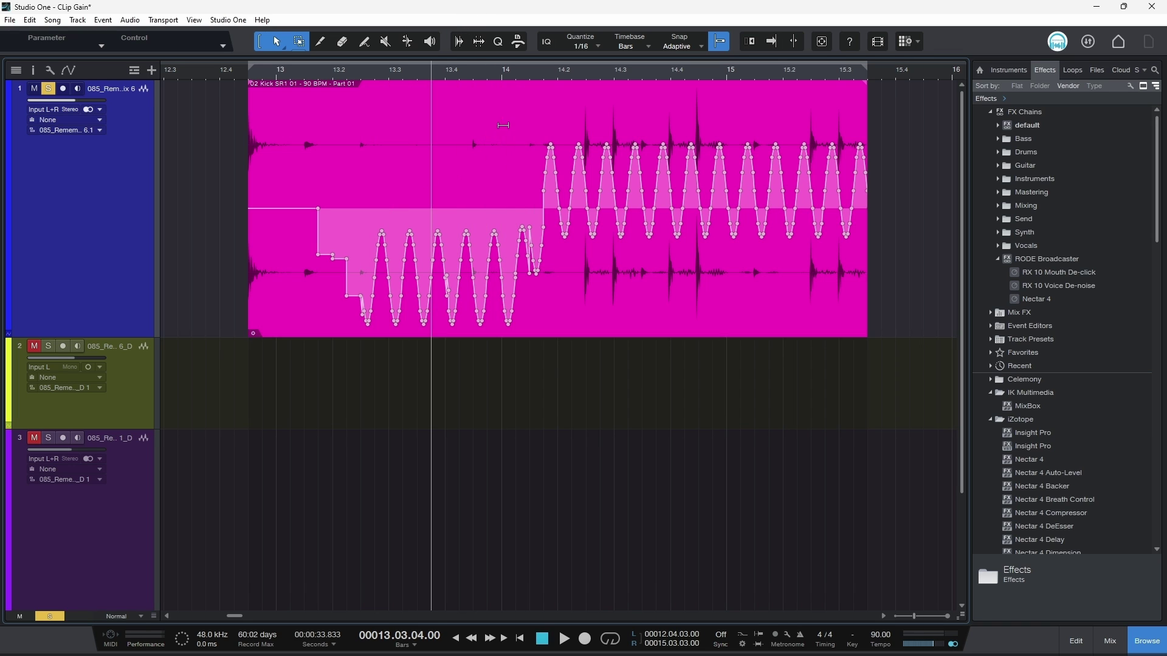
drag(503, 125, 612, 152)
click(699, 255)
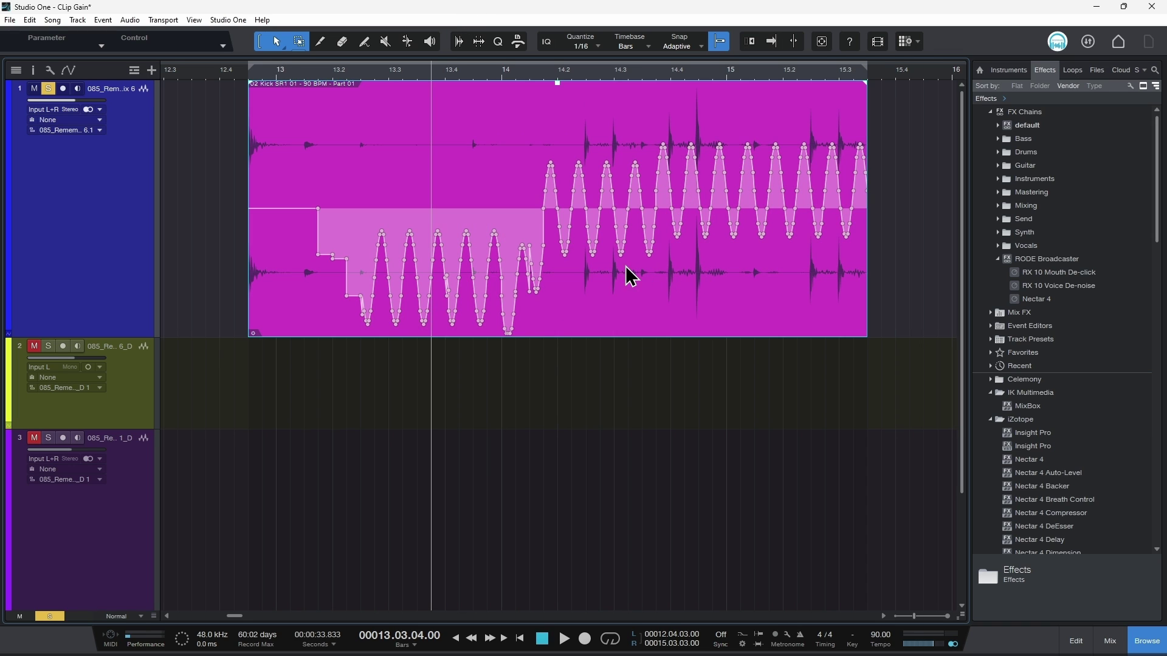
right_click(620, 277)
click(707, 328)
click(706, 328)
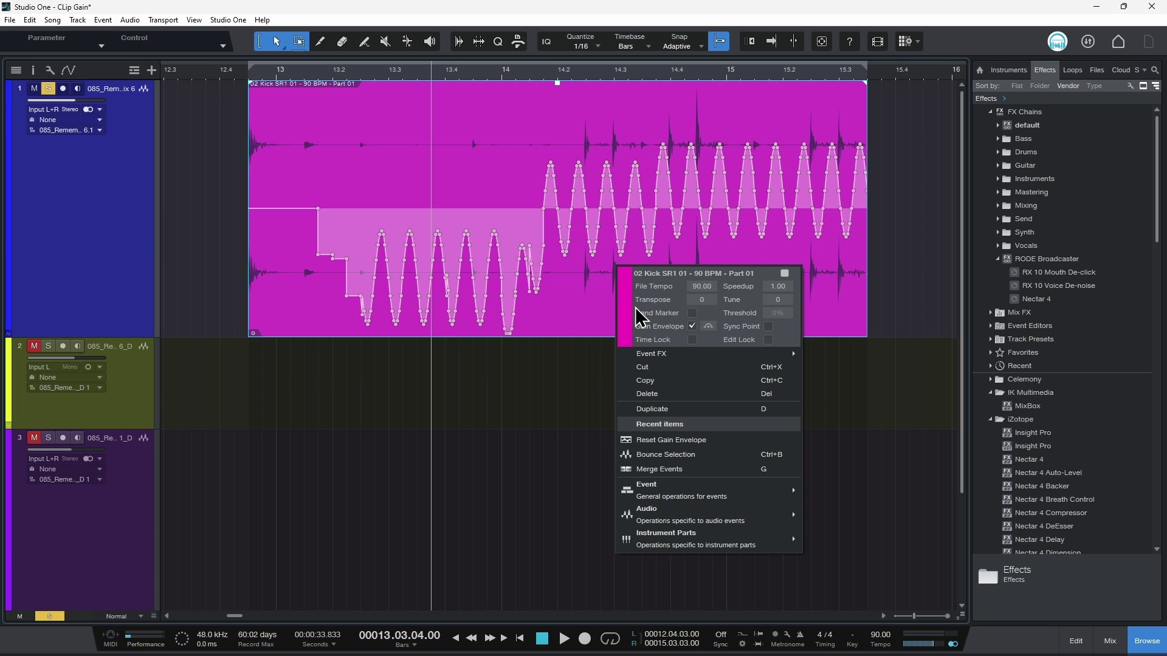
click(596, 299)
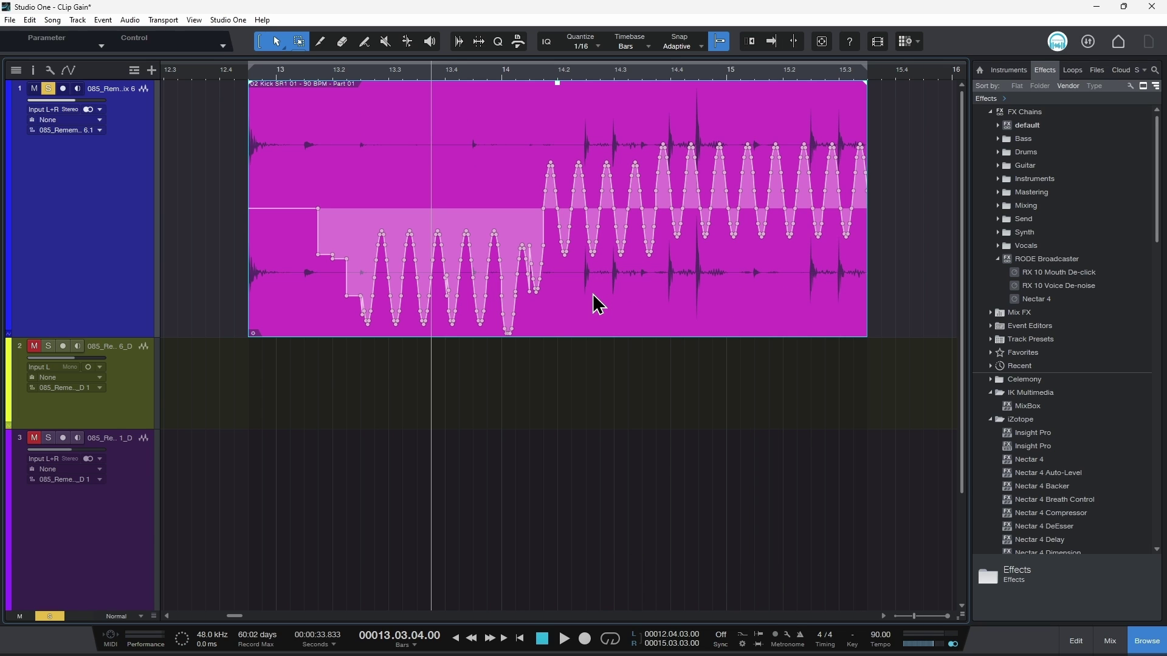
- Reset the Kick clip's gain envelope flat and raise bars 13.3–14 by +6.5 dB
right_click(598, 304)
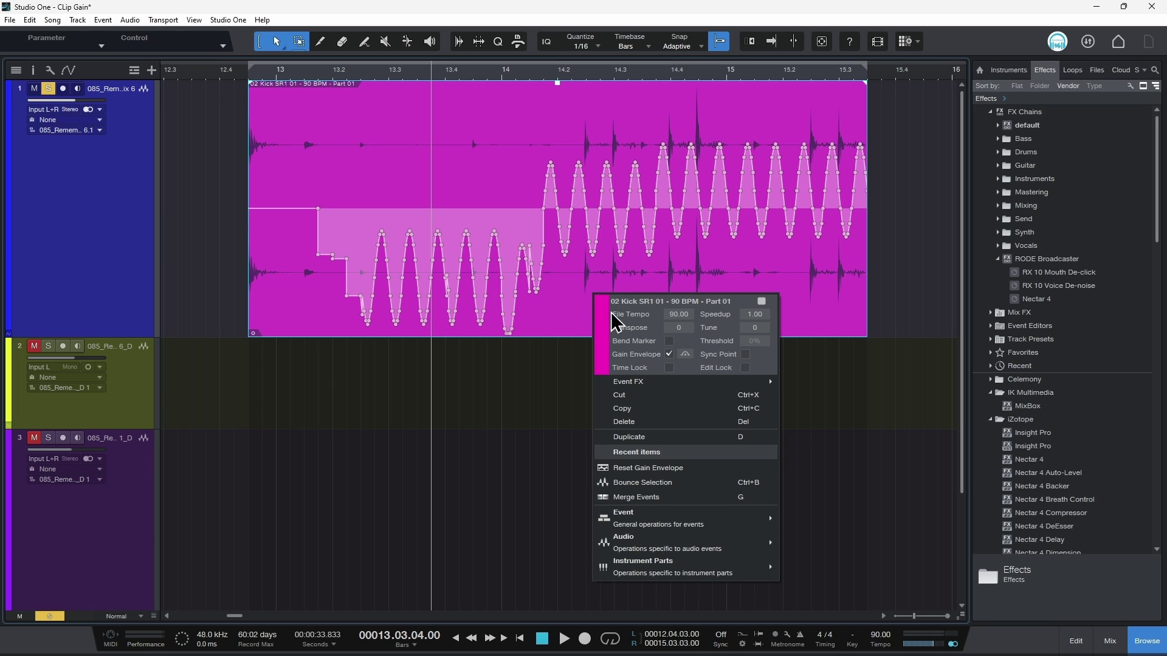
mouse_move(629, 547)
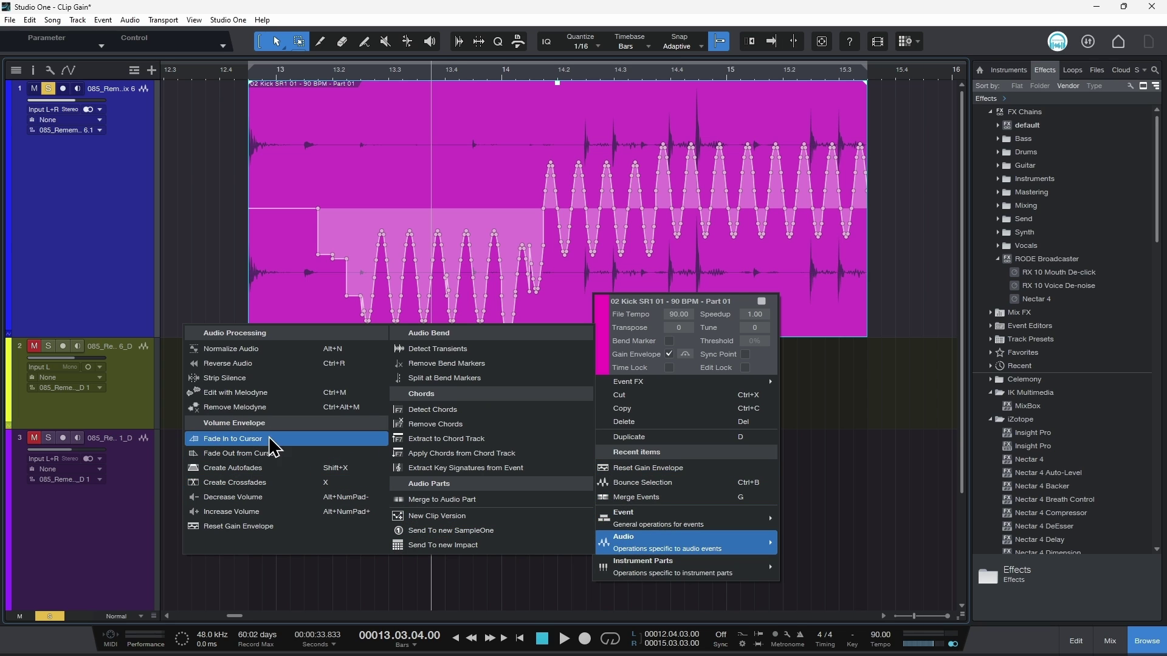
click(240, 529)
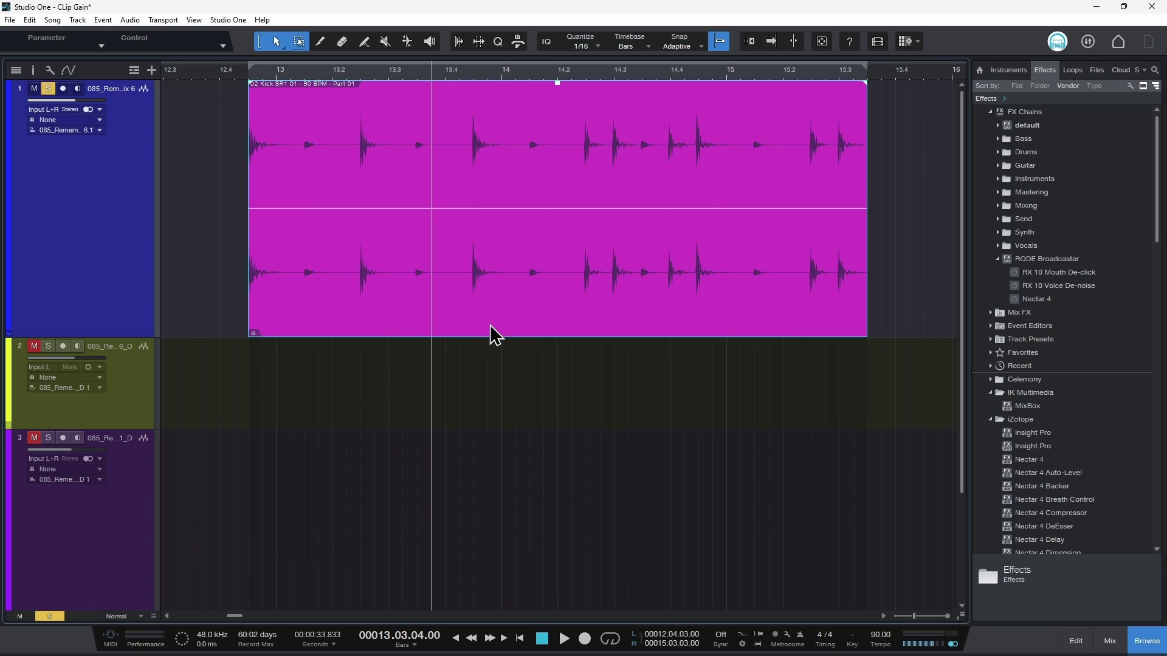
drag(390, 121, 450, 95)
click(559, 237)
- Add Kick envelope points after bar 14, raising the gain there and lowering a later point
click(571, 208)
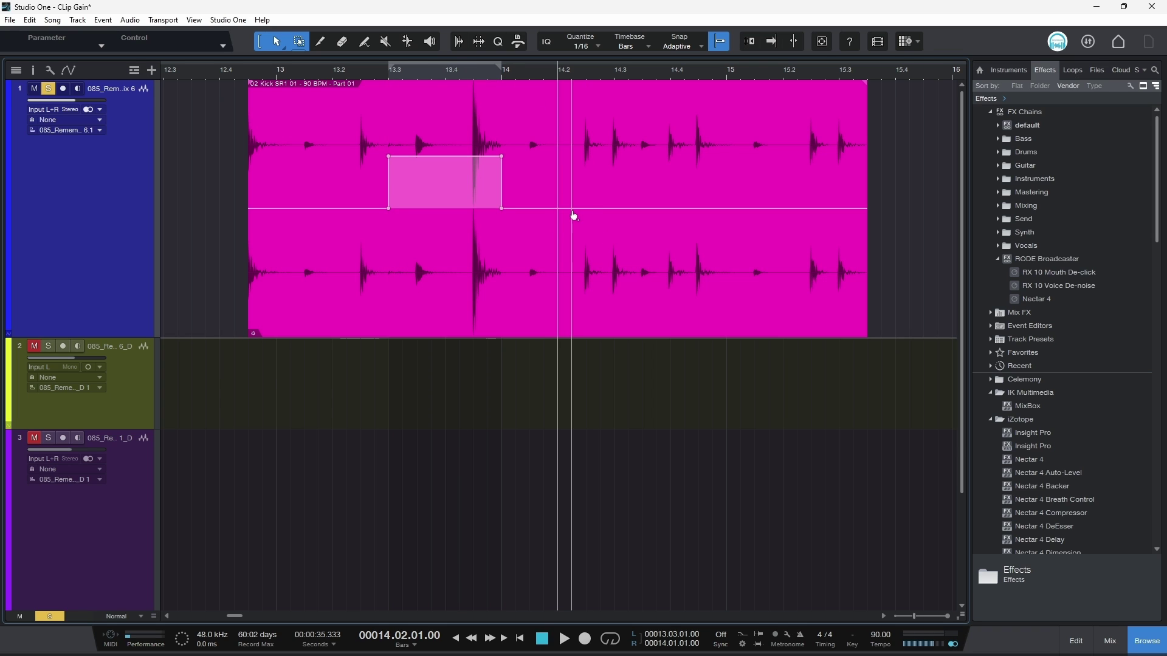
click(671, 208)
drag(671, 208, 671, 179)
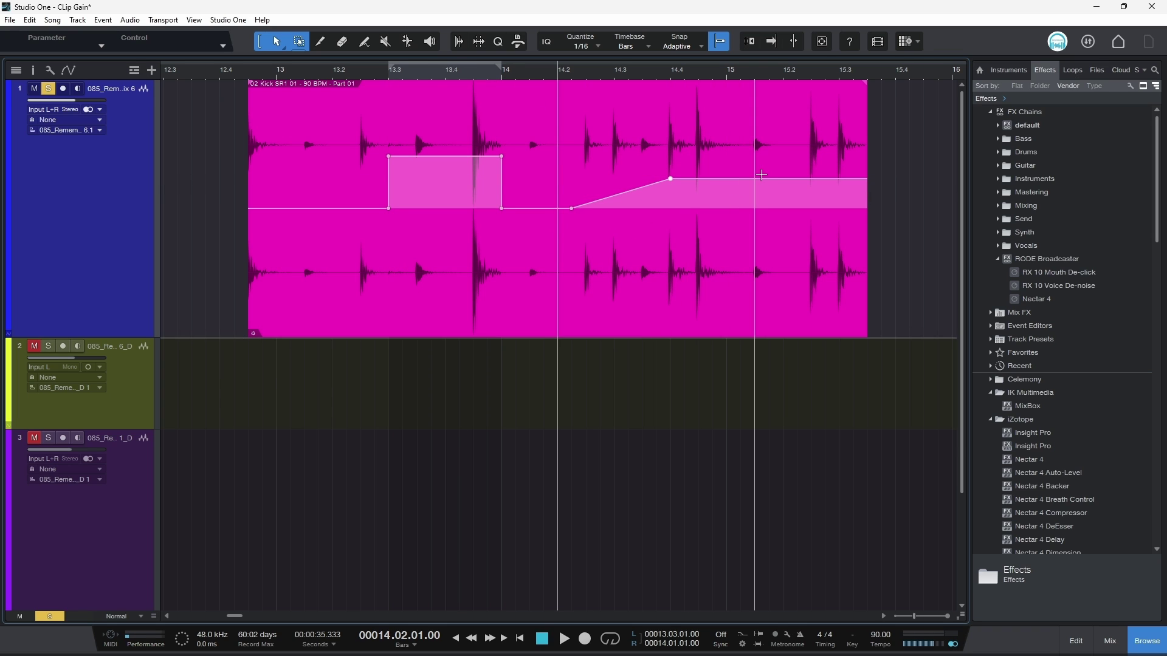
drag(769, 179, 754, 258)
- Dip the Kick gain within bars 14.1–14.3 and cut bars 13.2–13.4 to −8.0 dB
drag(529, 182, 642, 188)
drag(595, 131, 574, 225)
drag(333, 167, 459, 231)
drag(383, 135, 363, 210)
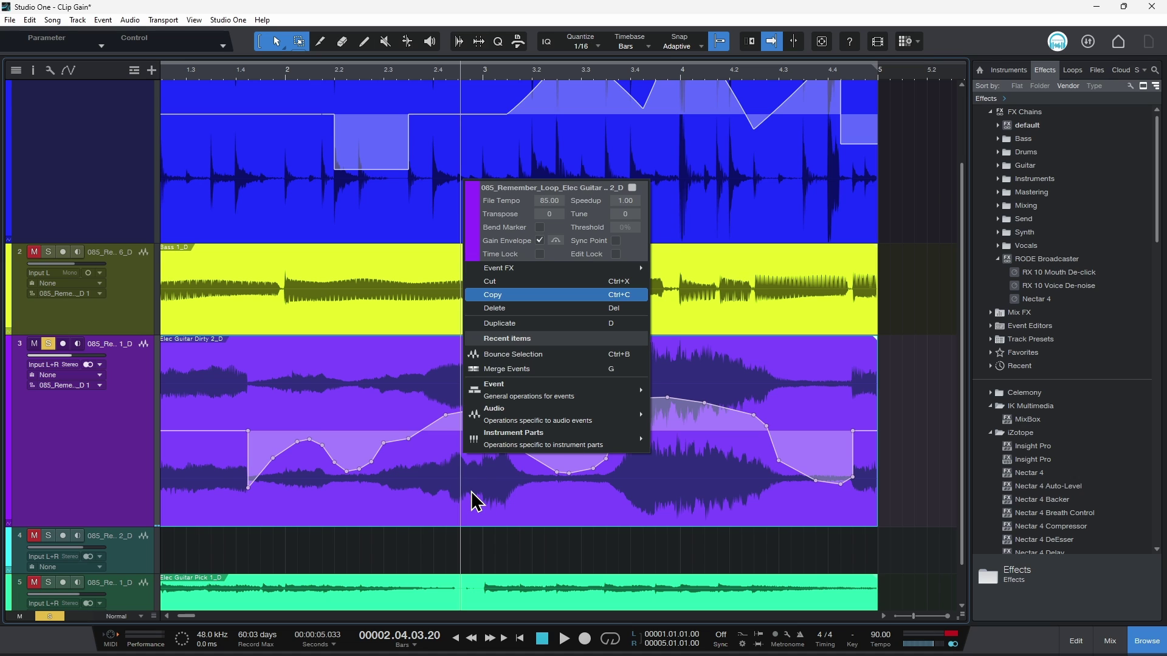
- Dismiss the clip menu and toggle the Info View panel on and off
click(477, 502)
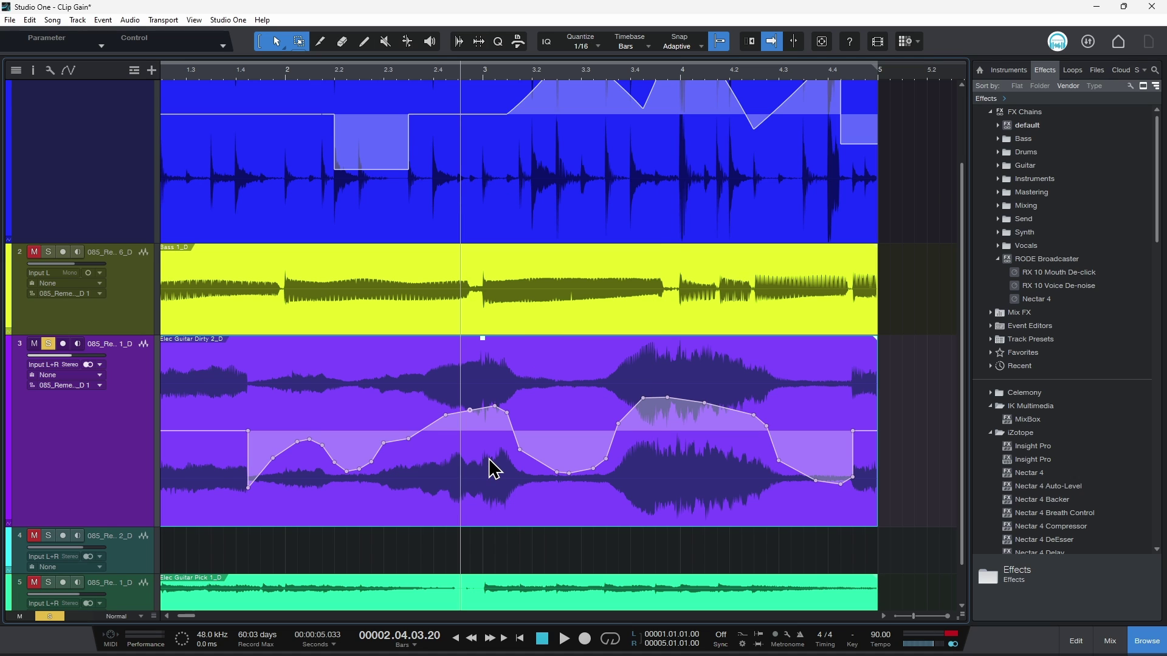
click(849, 42)
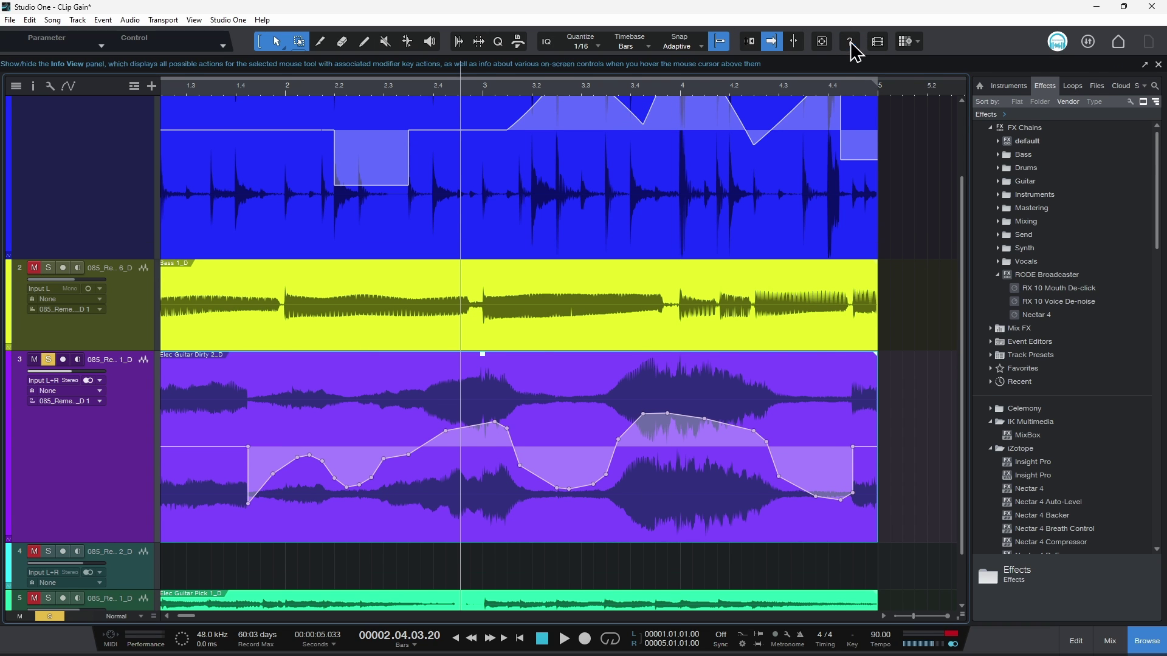
click(849, 43)
- Open the Studio One Reference Manual from Help and search it for 'Gain Envelope'
click(262, 19)
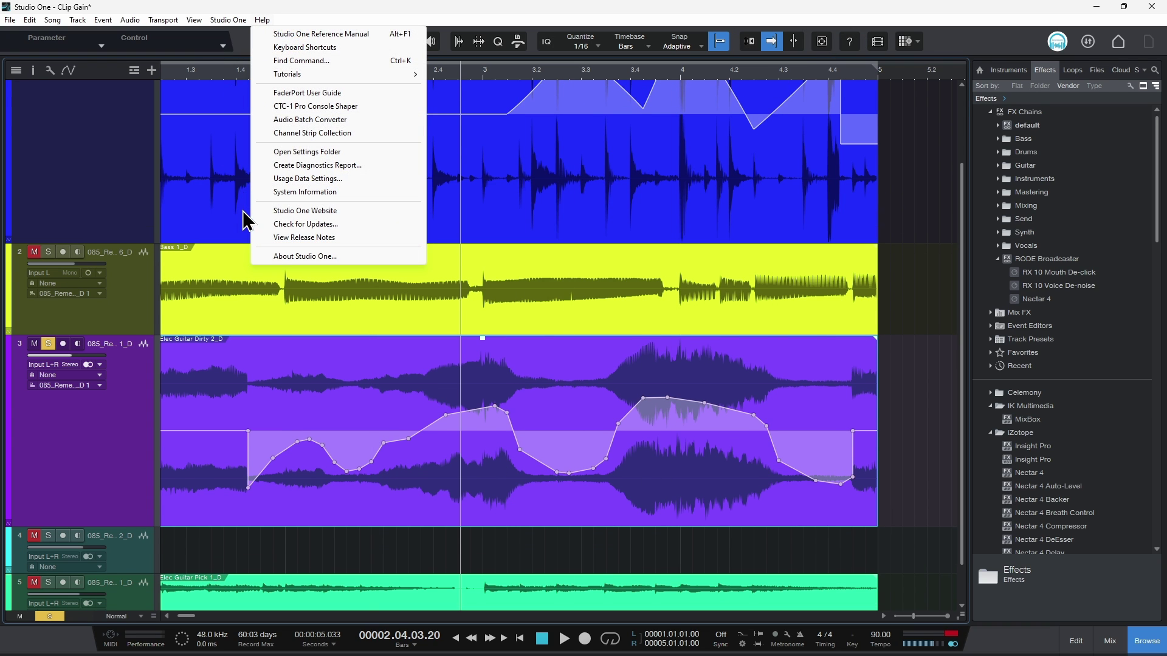
click(316, 34)
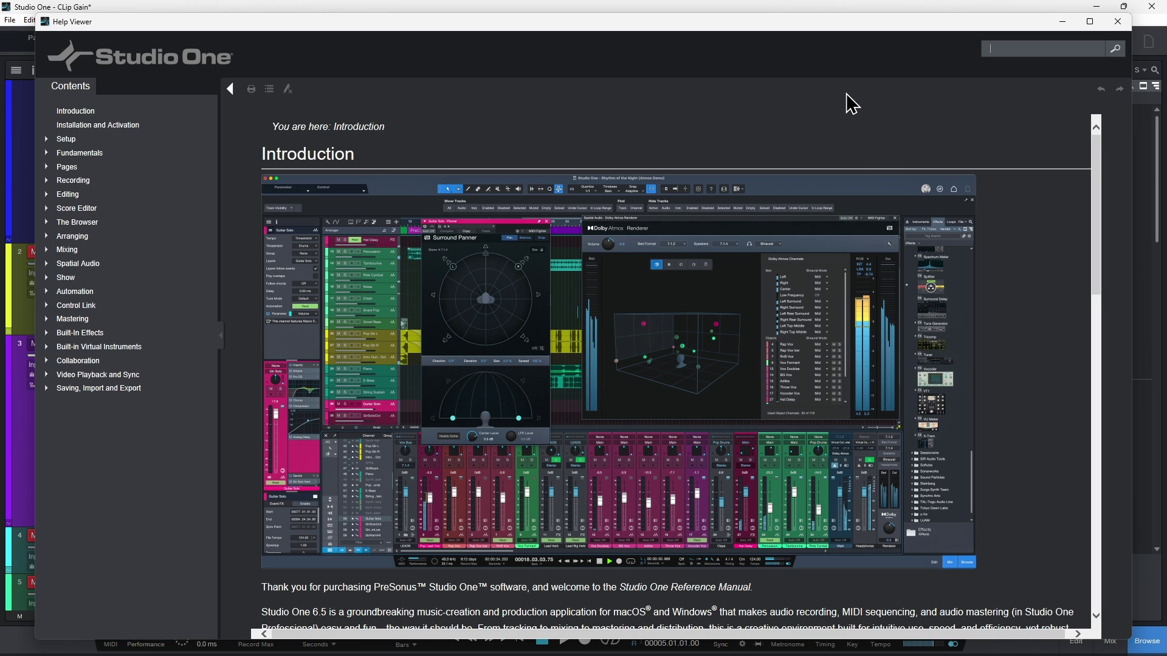
click(1115, 49)
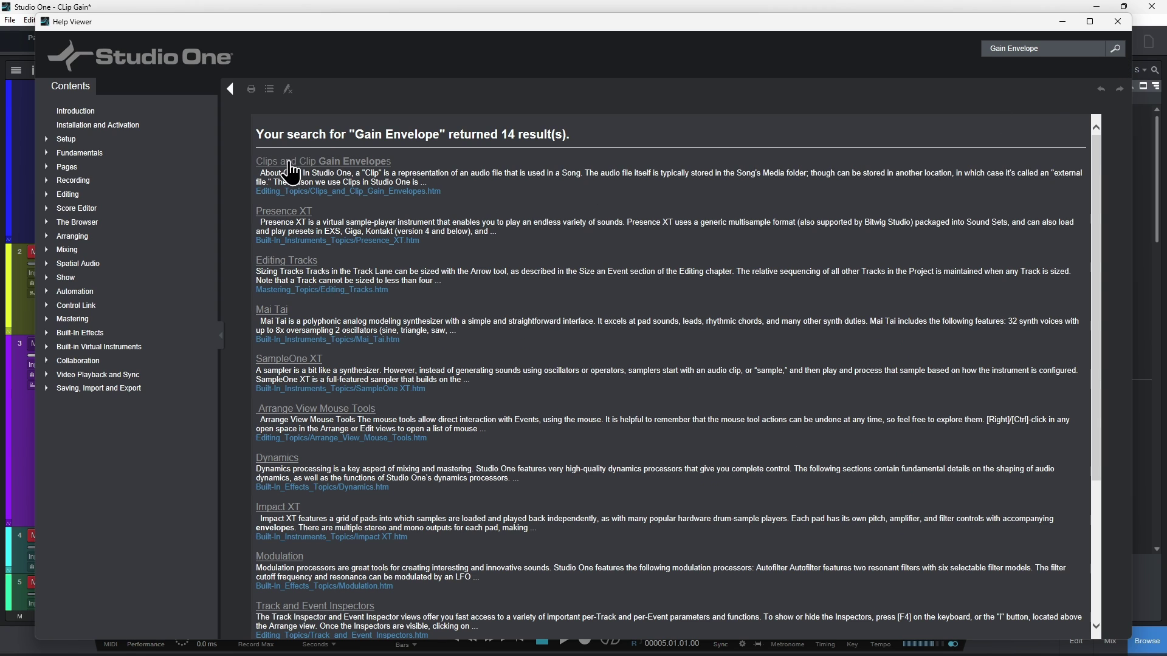
- Open the 'Clips and Clip Gain Envelopes' result and read down the page
click(357, 165)
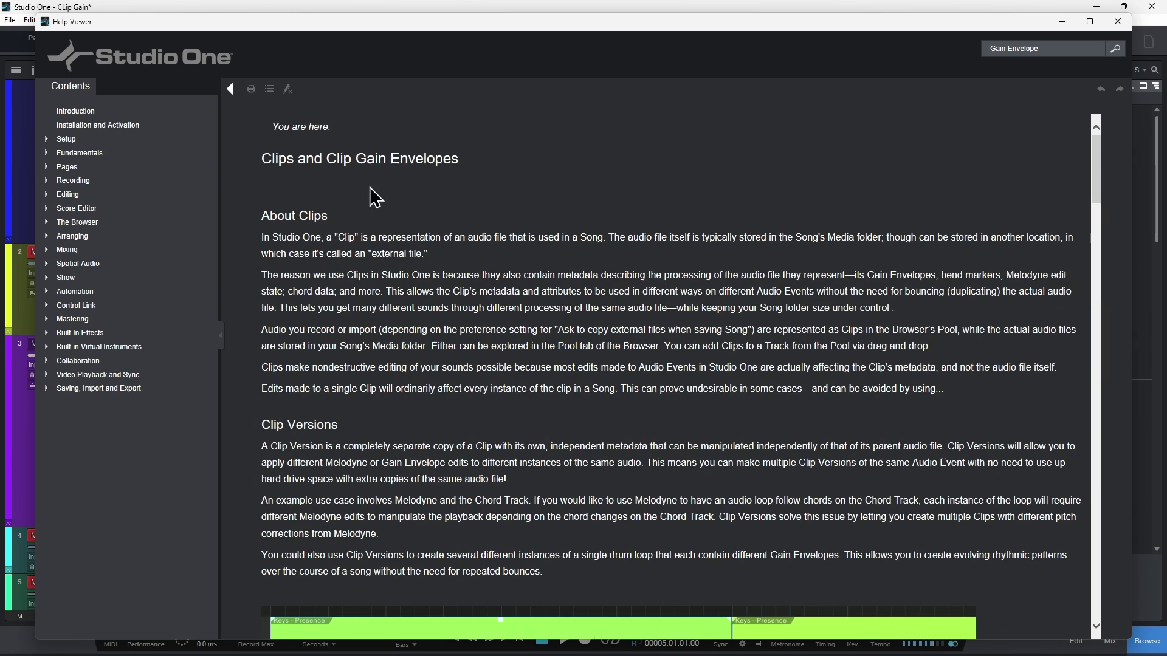
scroll(531, 329, down, 10)
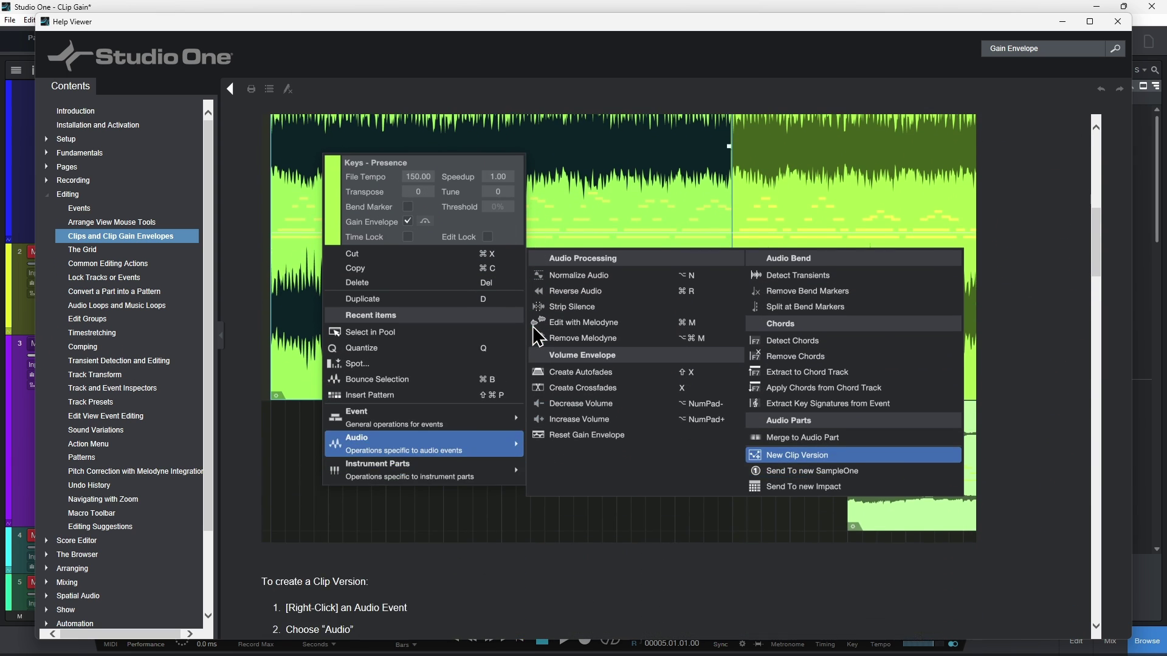
scroll(535, 334, up, 3)
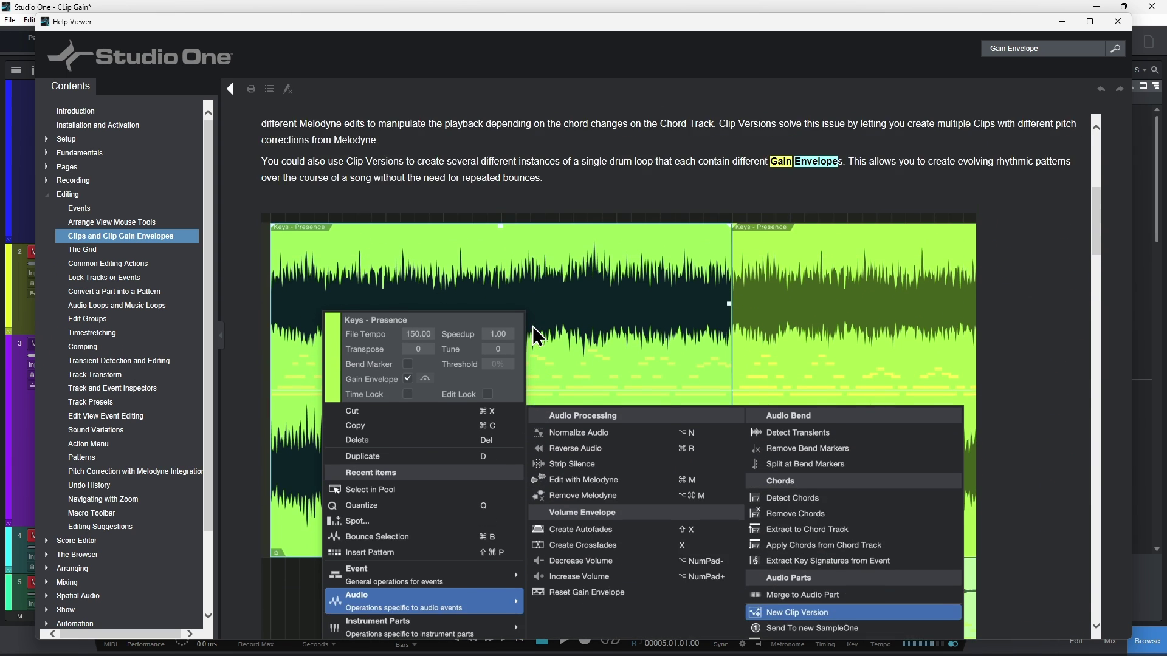
scroll(790, 310, down, 4)
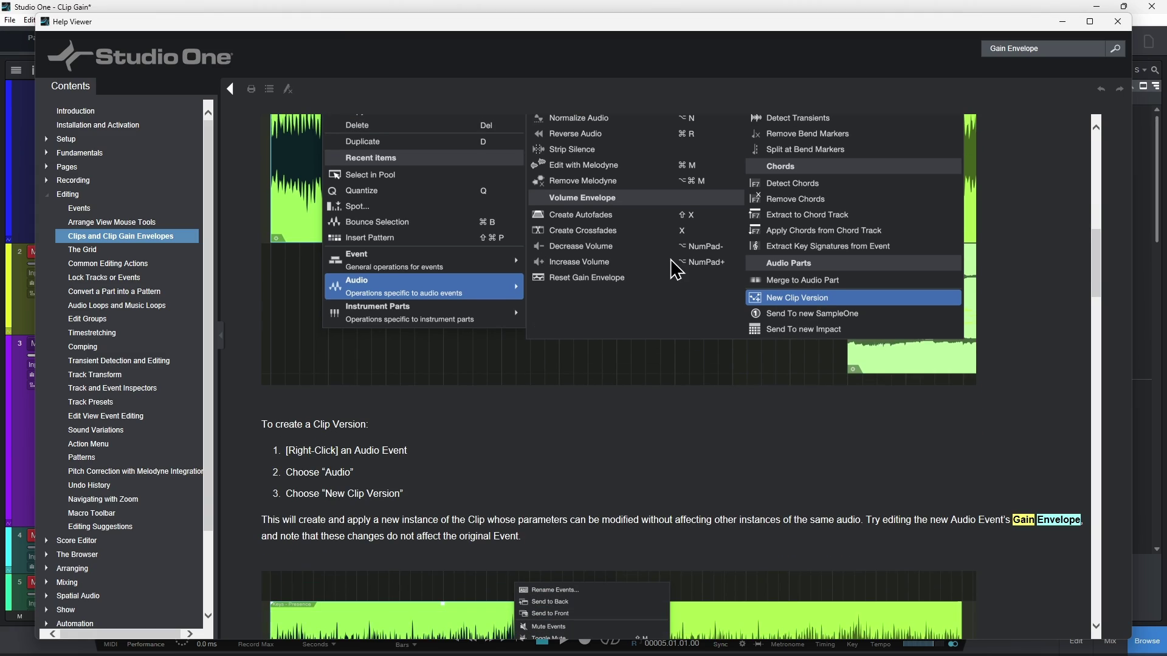
scroll(675, 269, down, 15)
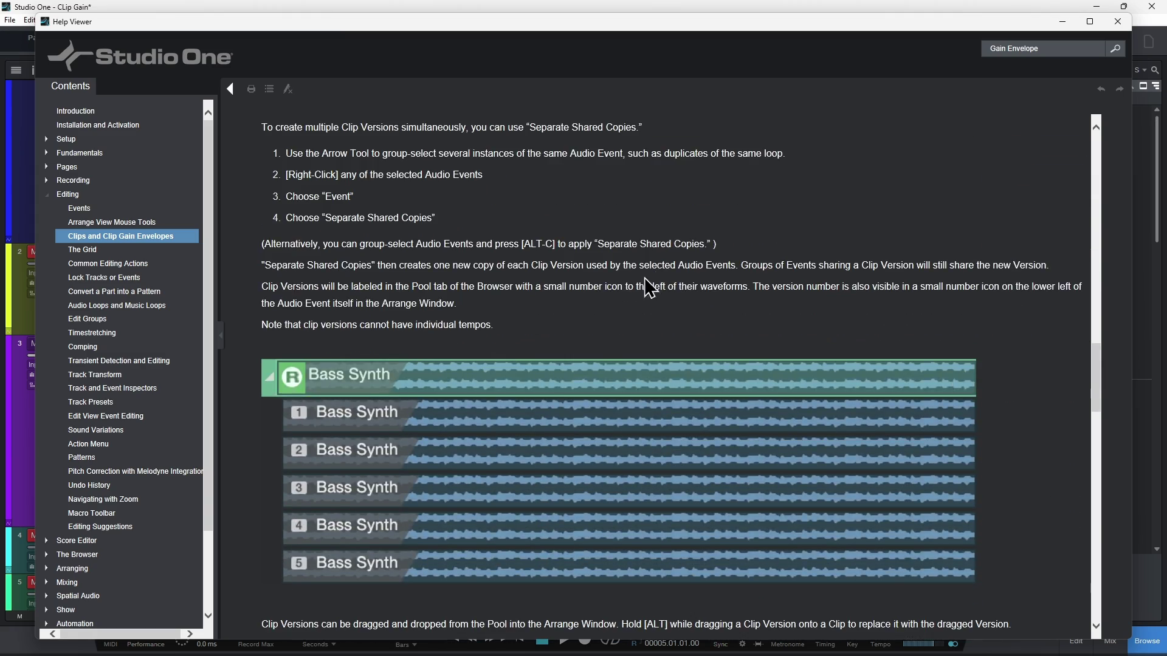
scroll(535, 243, down, 18)
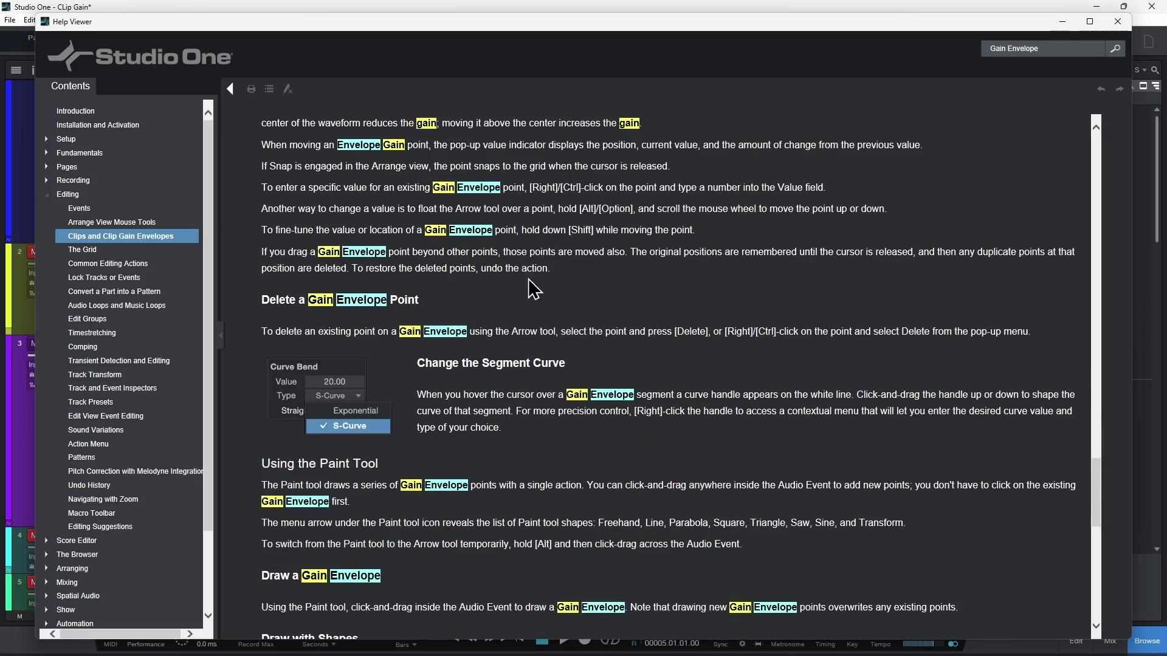
scroll(533, 299, down, 7)
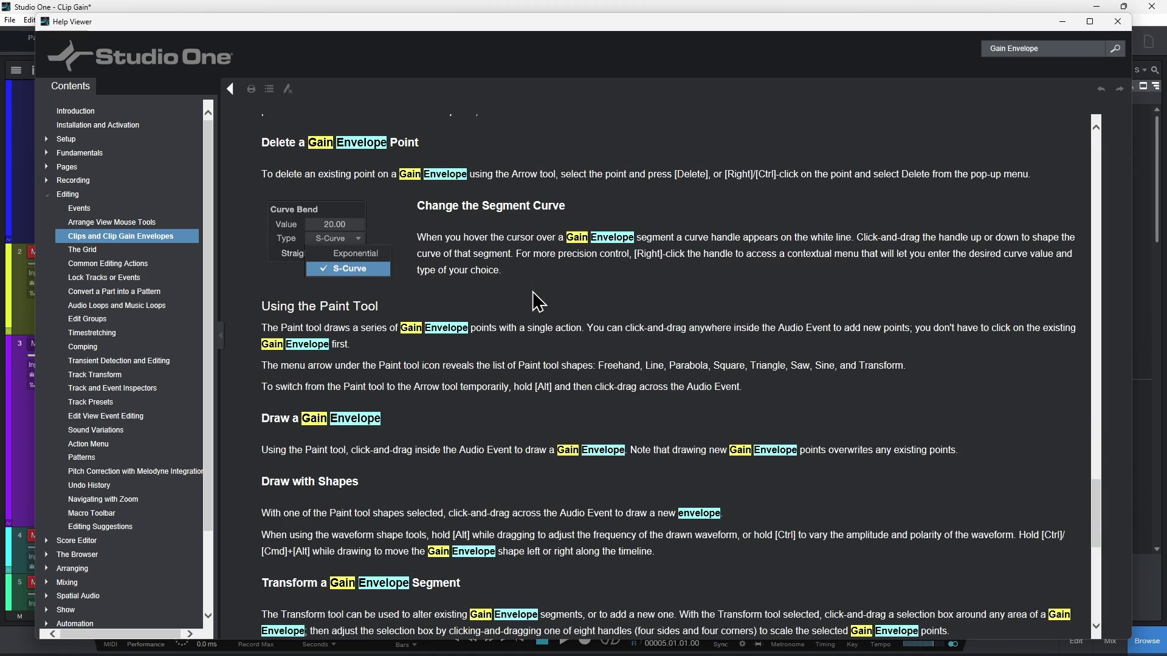
- Highlight the 'Delete a Gain Envelope Point' heading and review the surrounding text
drag(260, 141, 420, 142)
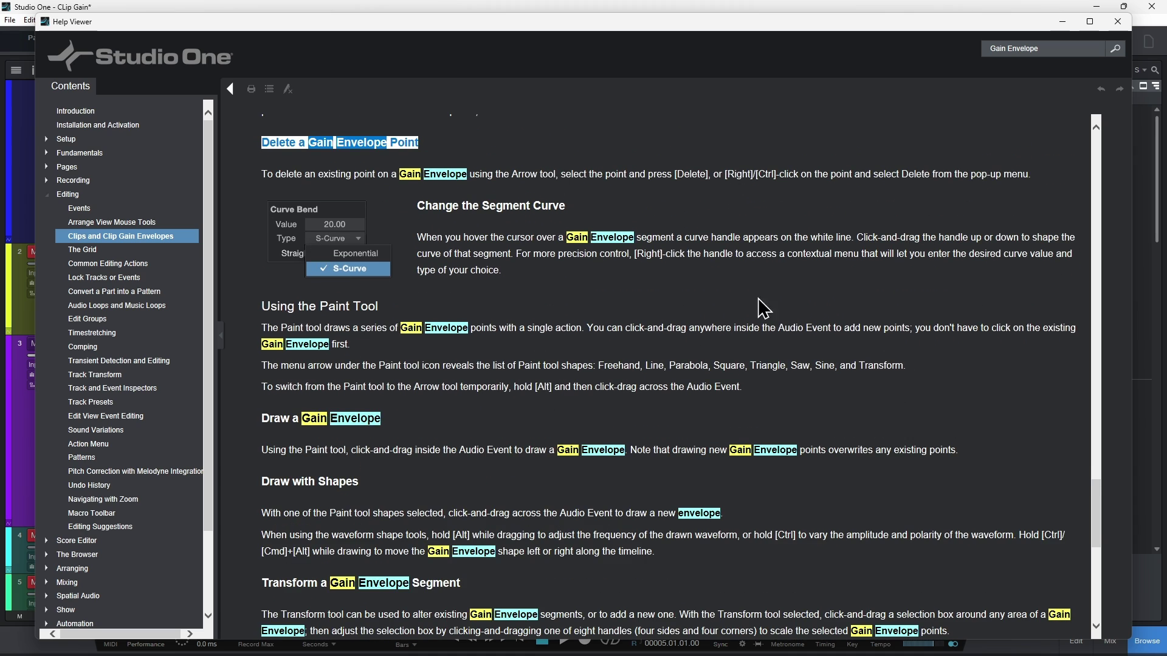
scroll(763, 309, down, 10)
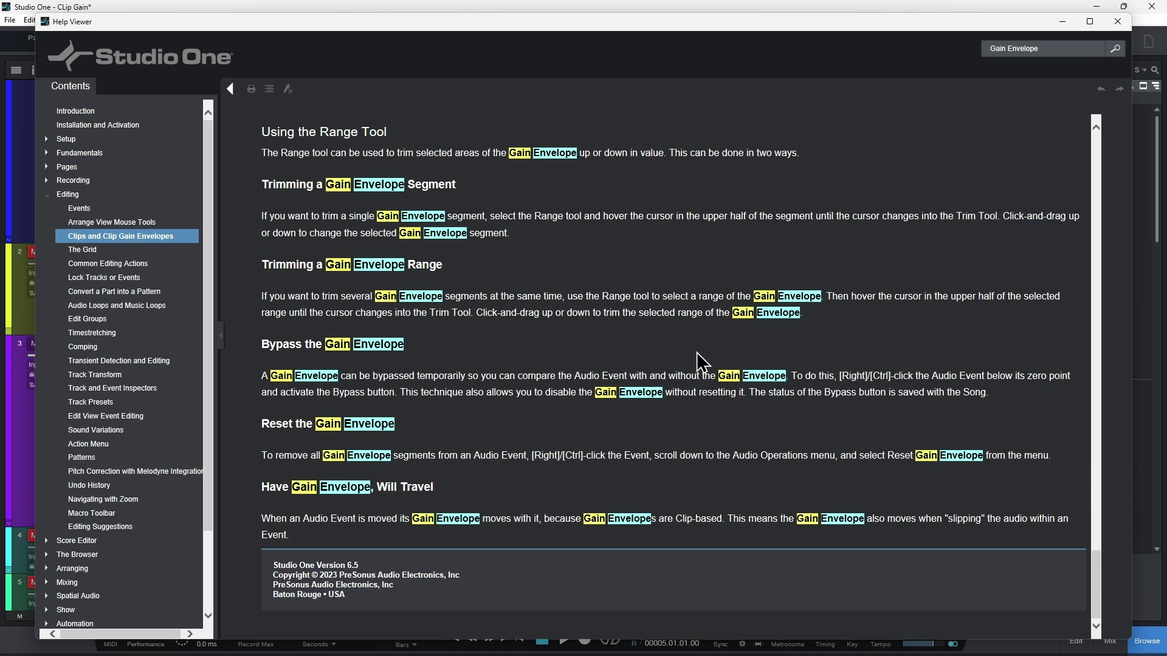
scroll(696, 351, up, 20)
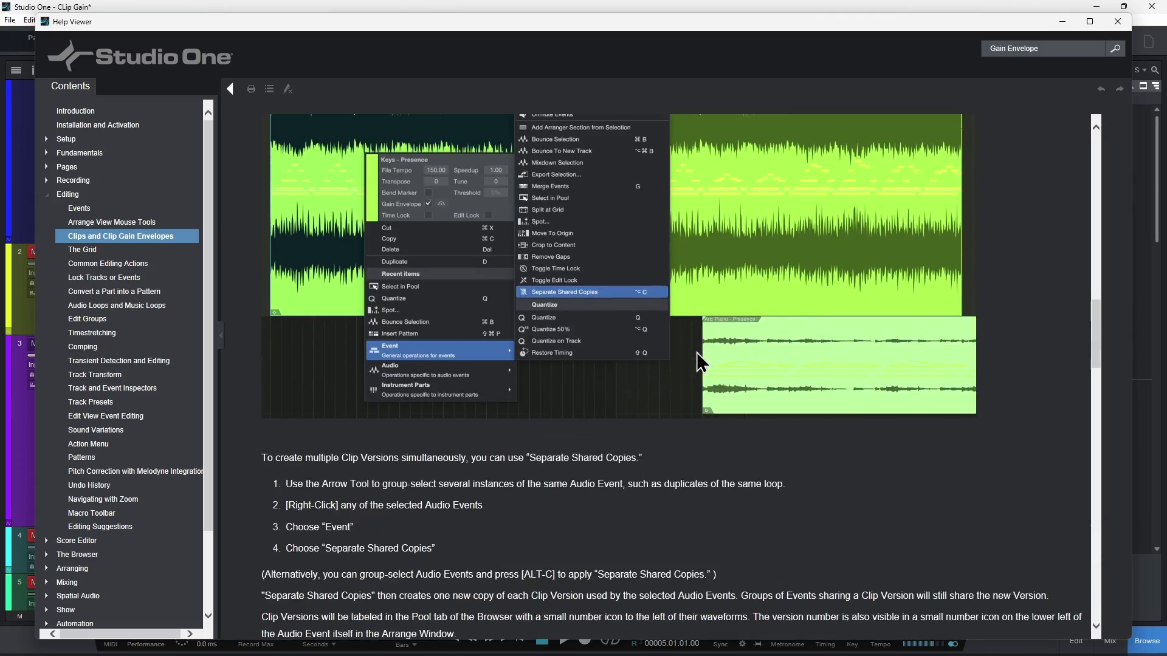
scroll(705, 368, up, 10)
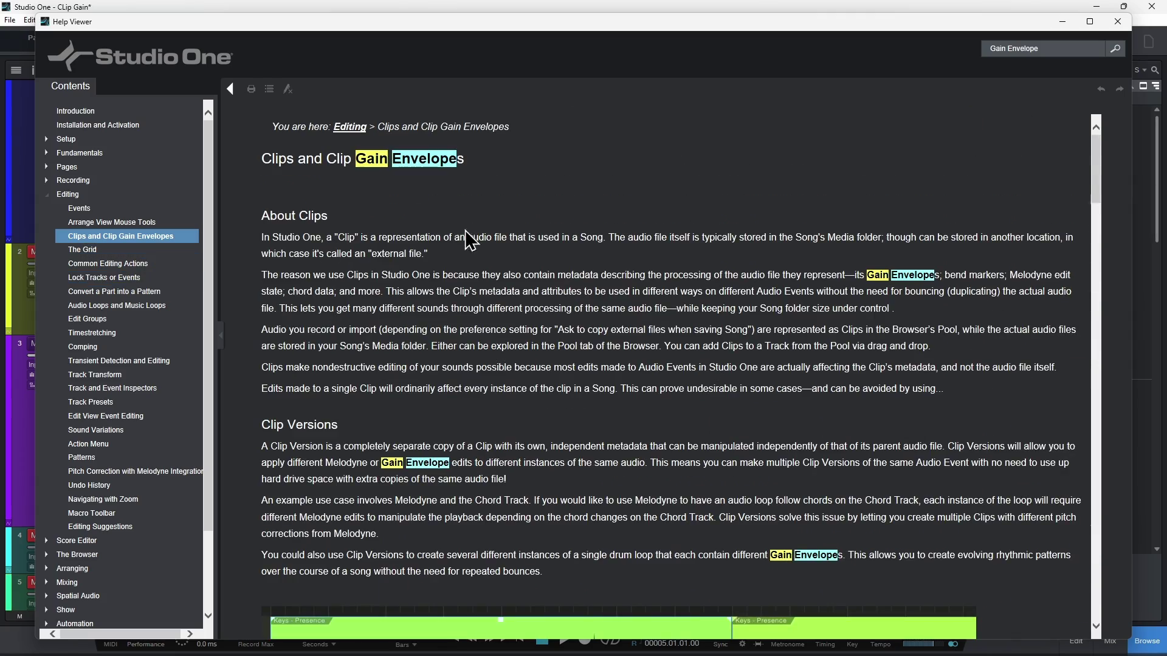
scroll(700, 276, down, 4)
scroll(701, 277, up, 4)
- Close the Help Viewer and readjust the arrange view zoom on the clips
click(1117, 21)
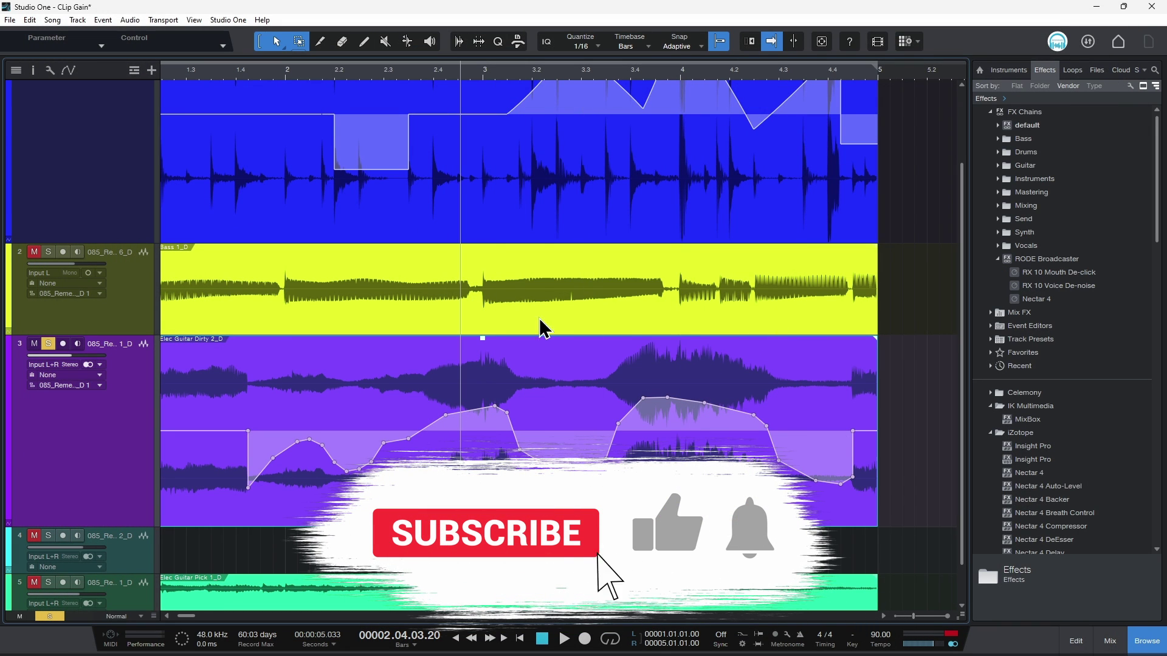
drag(600, 77, 614, 86)
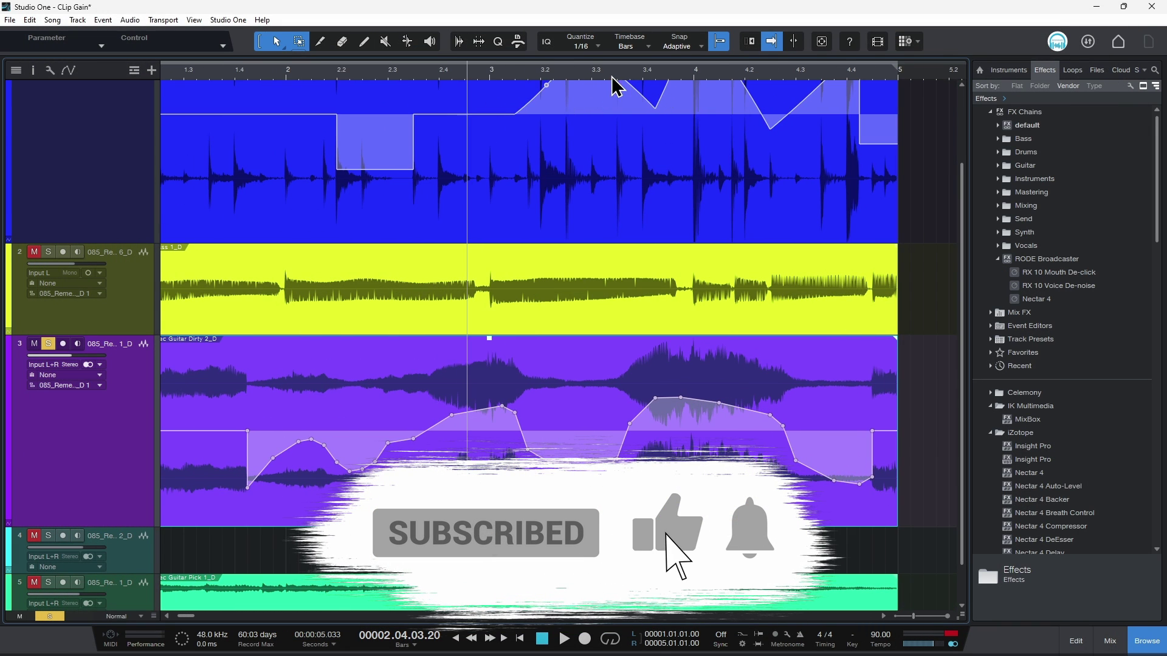
scroll(556, 304, up, 3)
scroll(553, 305, up, 1)
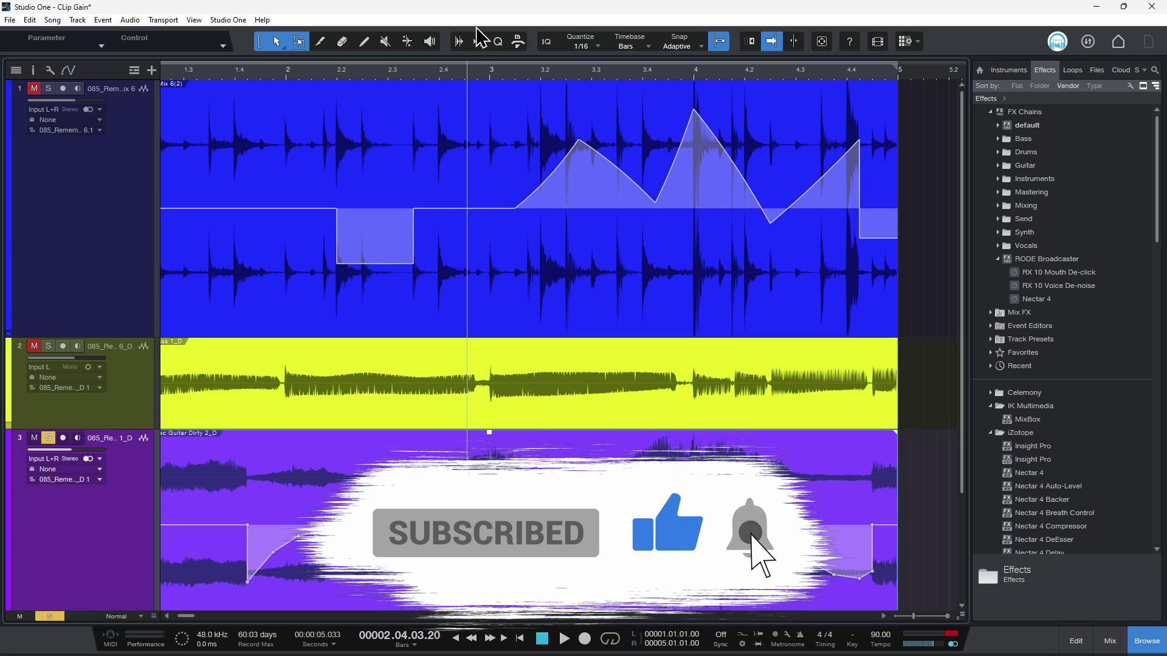